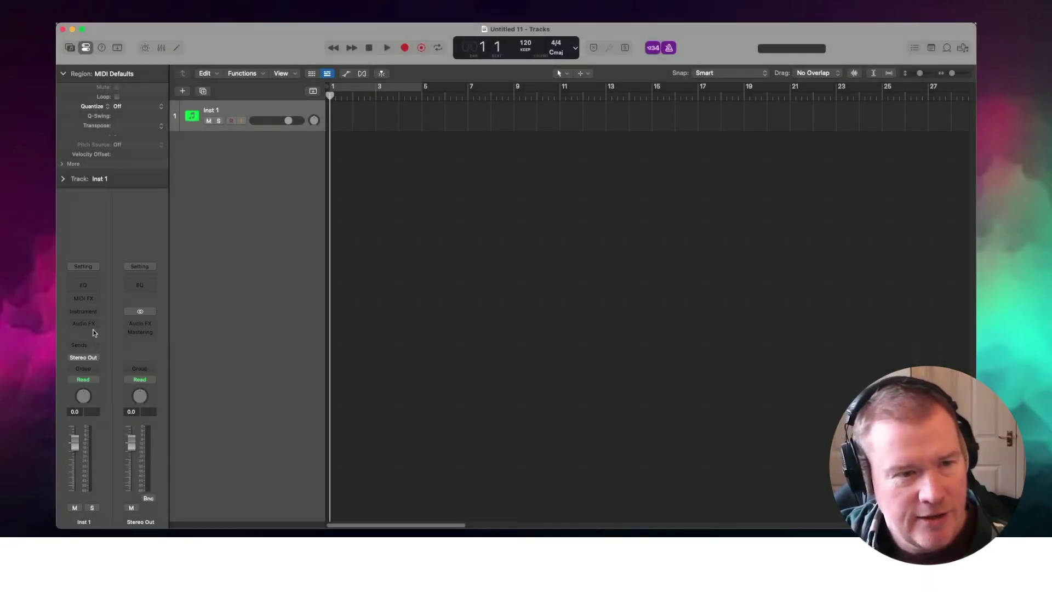
Load BBC Symphony Orchestra as the instrument on the Inst 1 track and switch its mode to Discover.
left_click(83, 311)
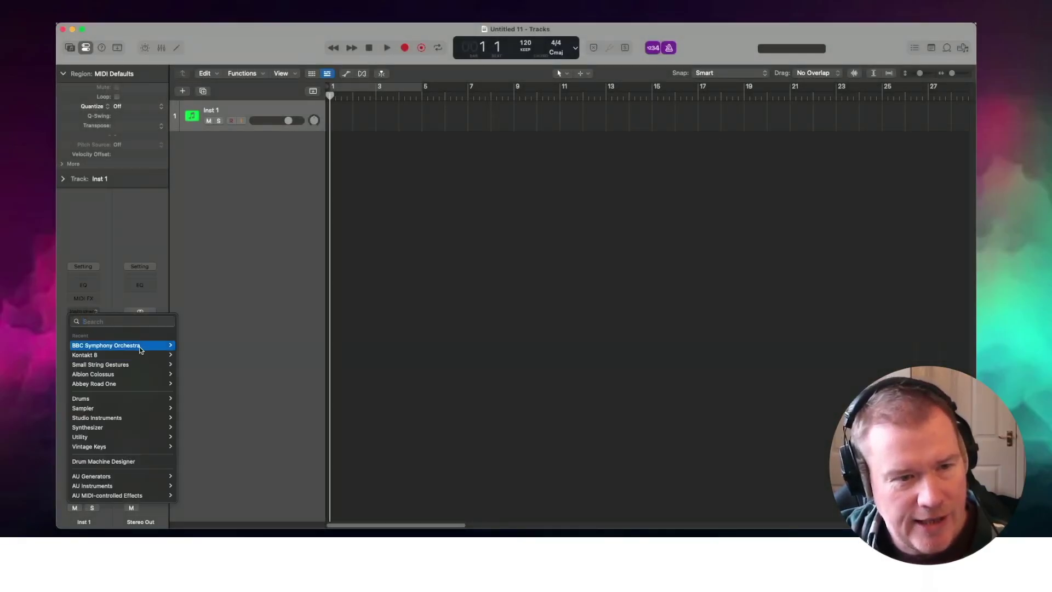
mouse_move(154, 344)
left_click(189, 344)
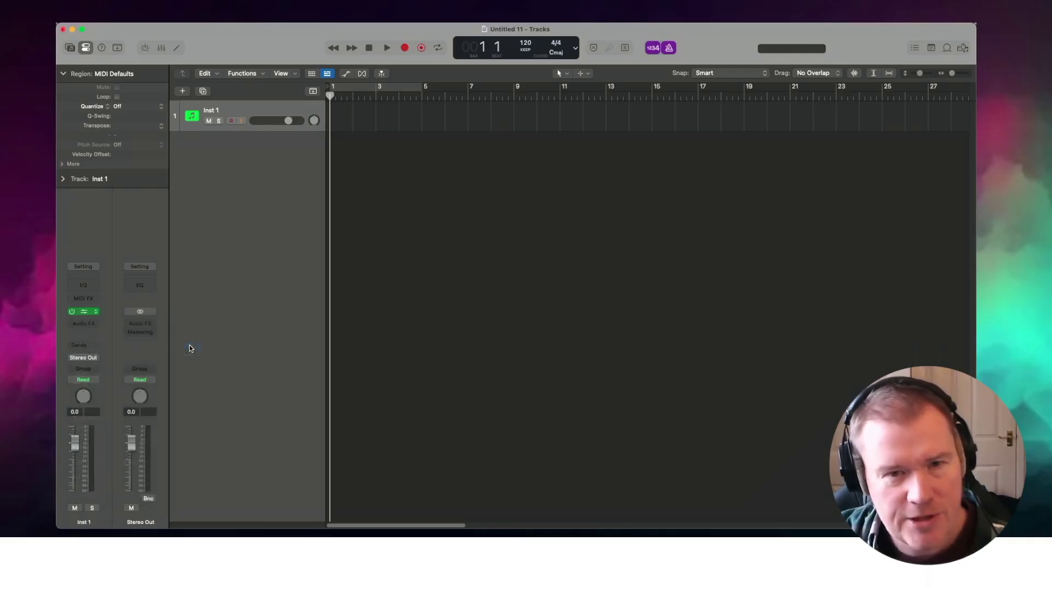
left_click_drag(535, 150, 447, 79)
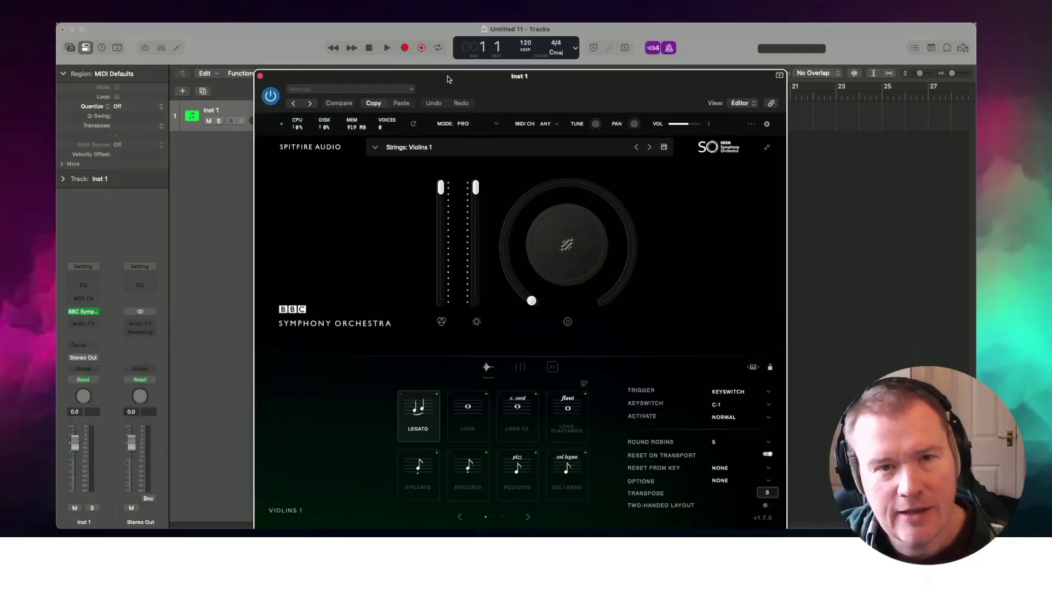
left_click(492, 128)
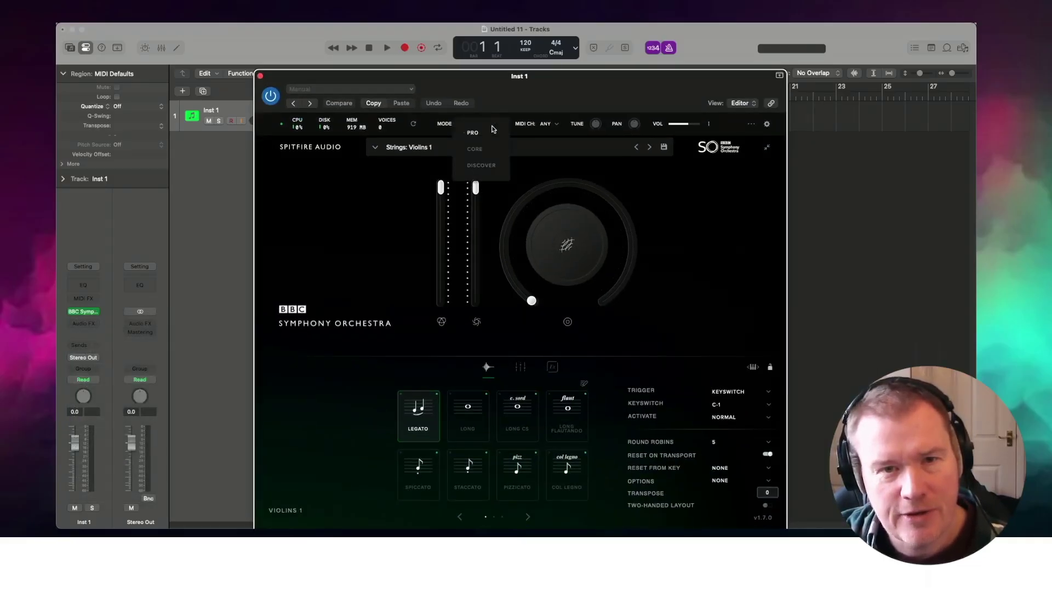
left_click(484, 165)
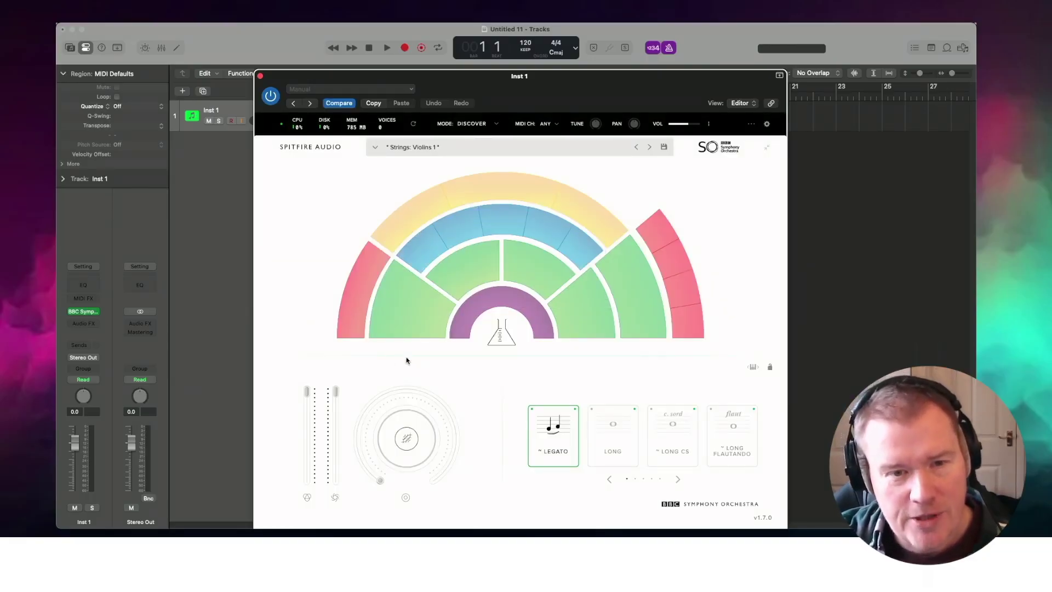
Try out the string sections, including celli and basses, and finish with Violins 1 loaded.
left_click(411, 318)
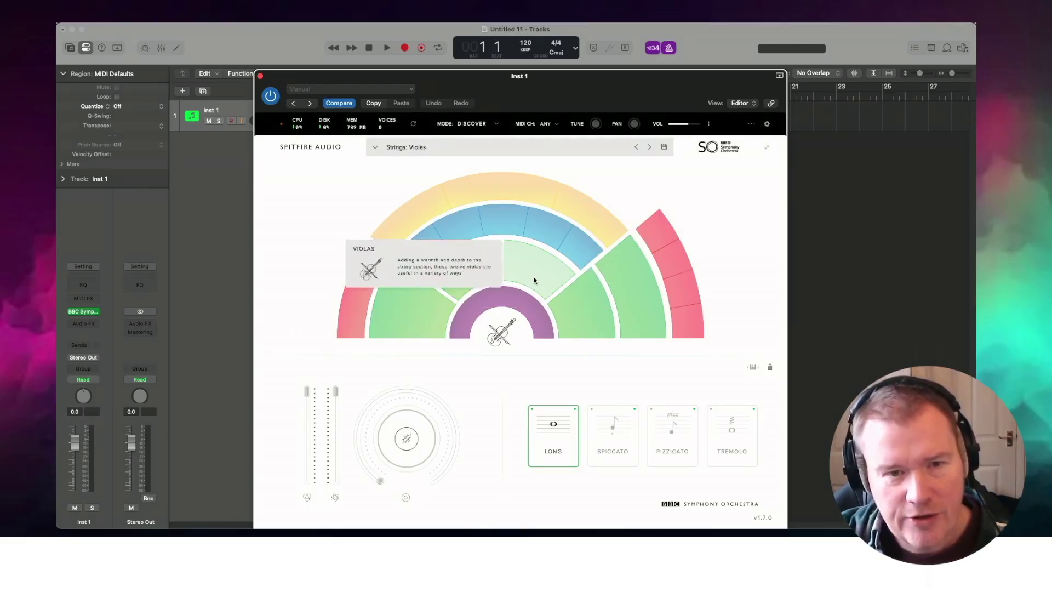
left_click(592, 314)
left_click(630, 301)
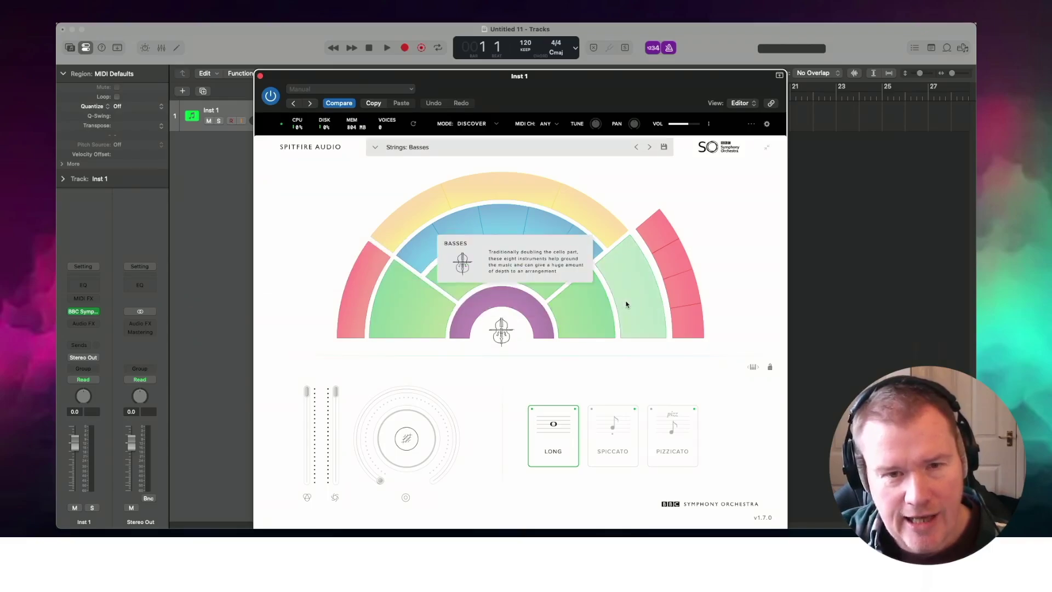
left_click(406, 304)
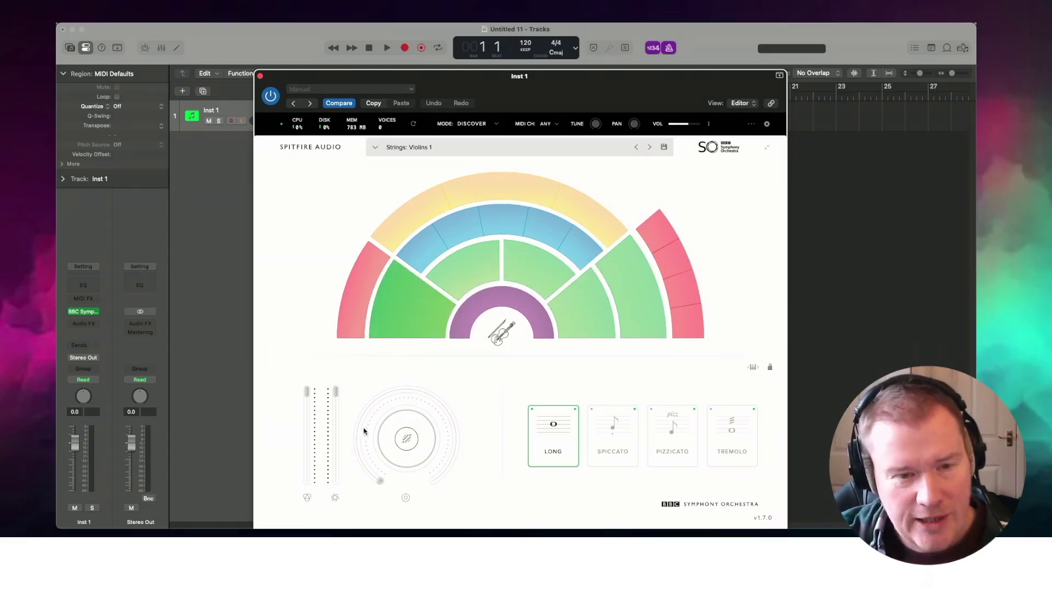
Lower the second slider of the Violins 1 instrument to about half and close the instrument window.
left_click(338, 434)
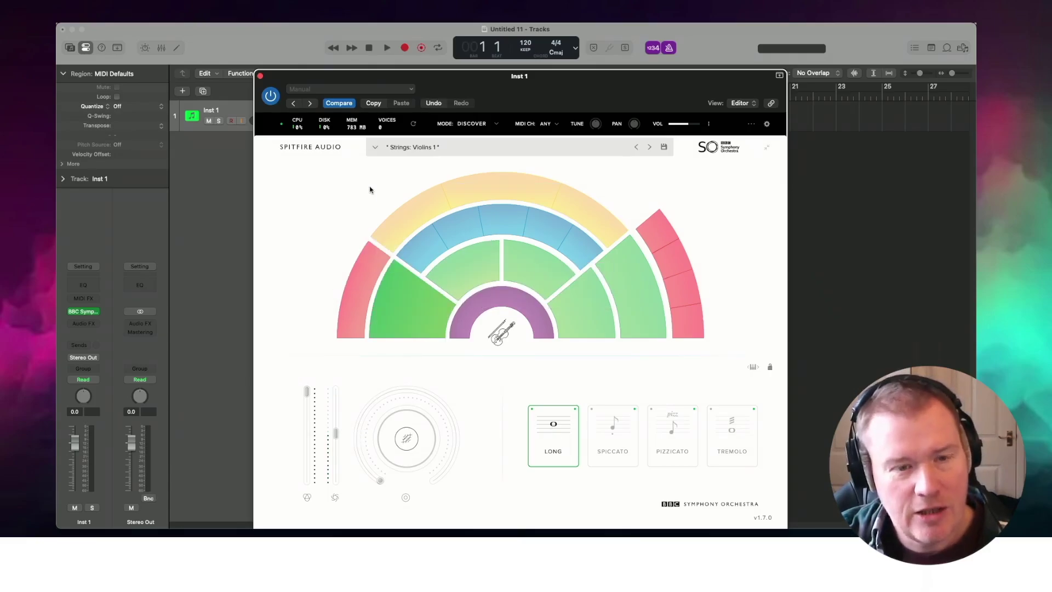
mouse_move(338, 436)
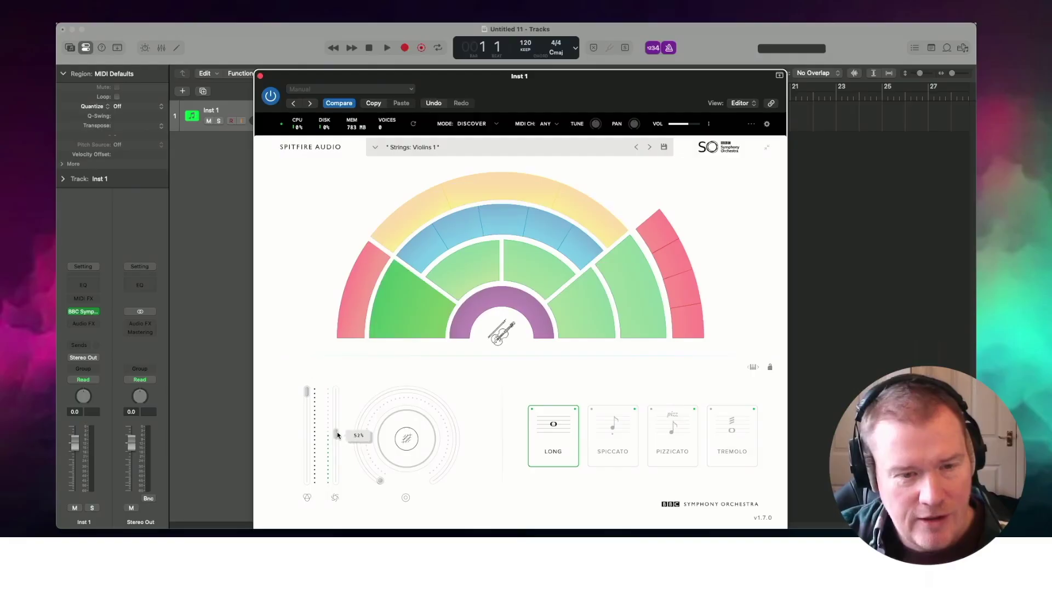
left_click_drag(338, 435, 338, 432)
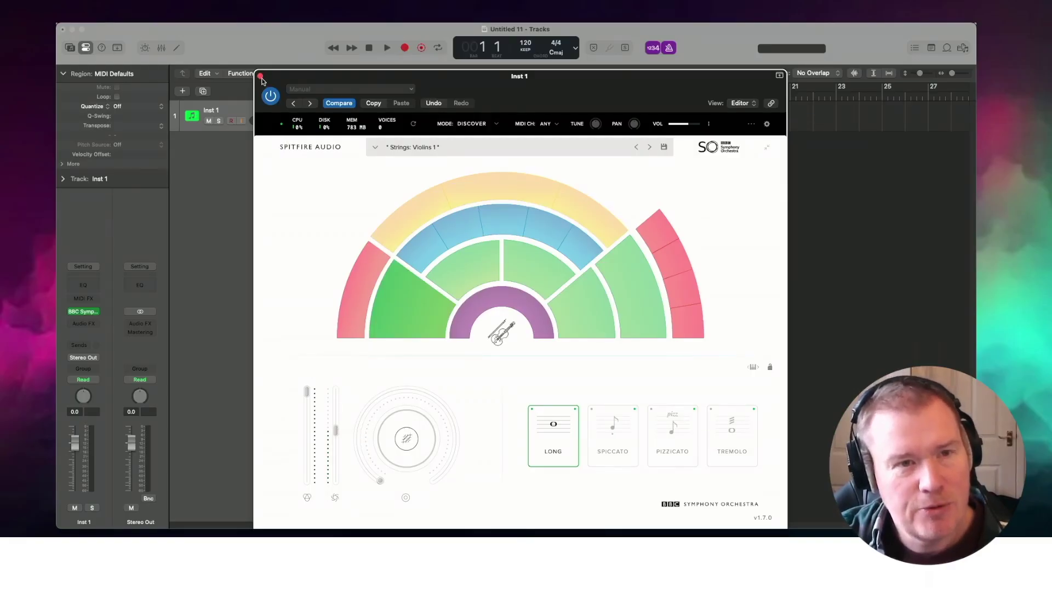
left_click(261, 76)
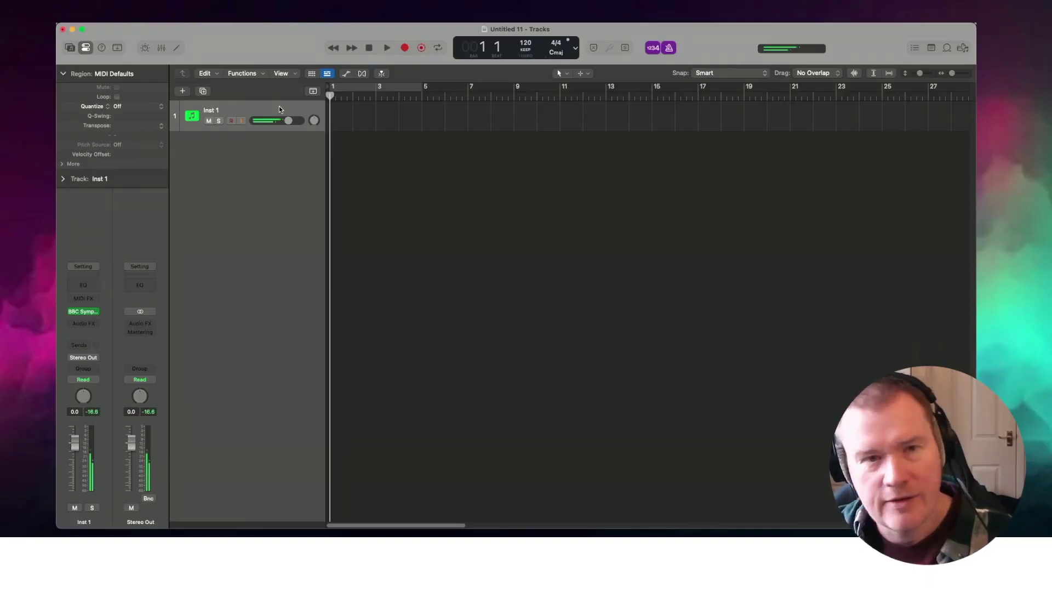
Set the project tempo to 70 and record a four-bar violin melody on Inst 1 starting at bar 2.
left_click_drag(525, 43, 524, 104)
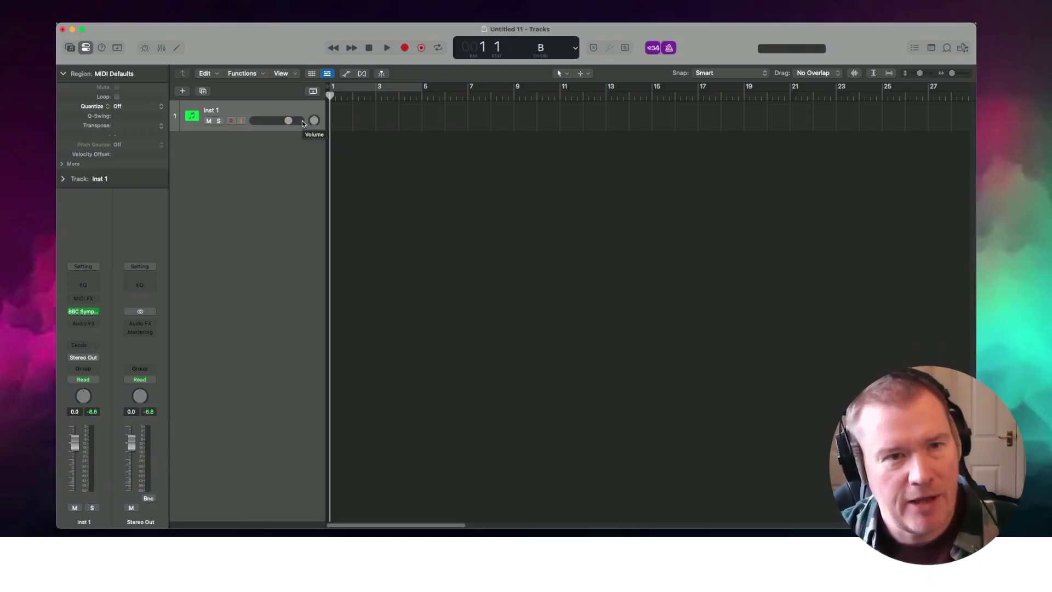
left_click(354, 90)
left_click_drag(354, 90, 377, 89)
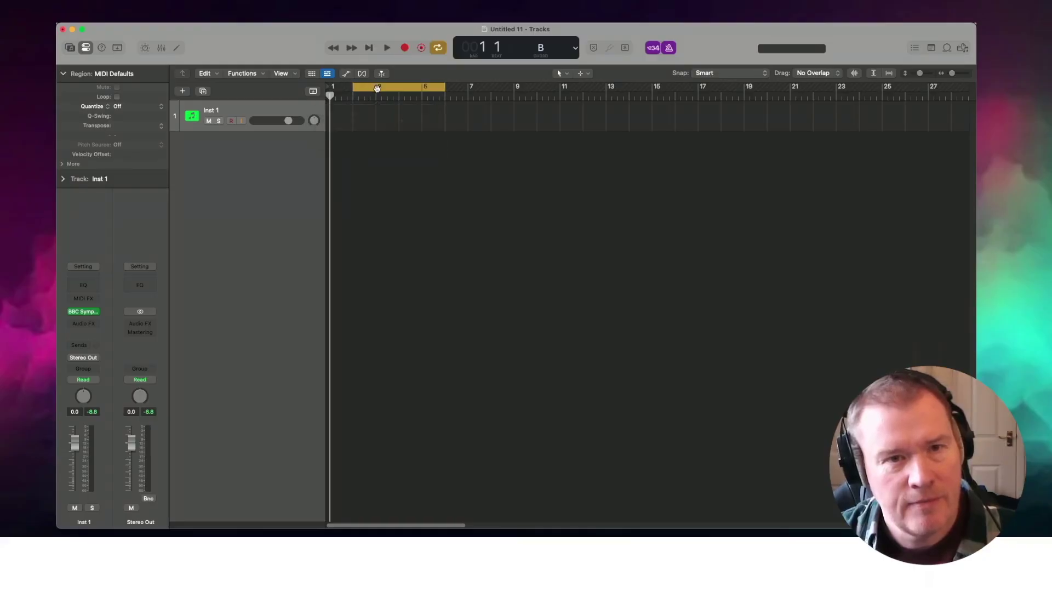
left_click(377, 88)
left_click(353, 94)
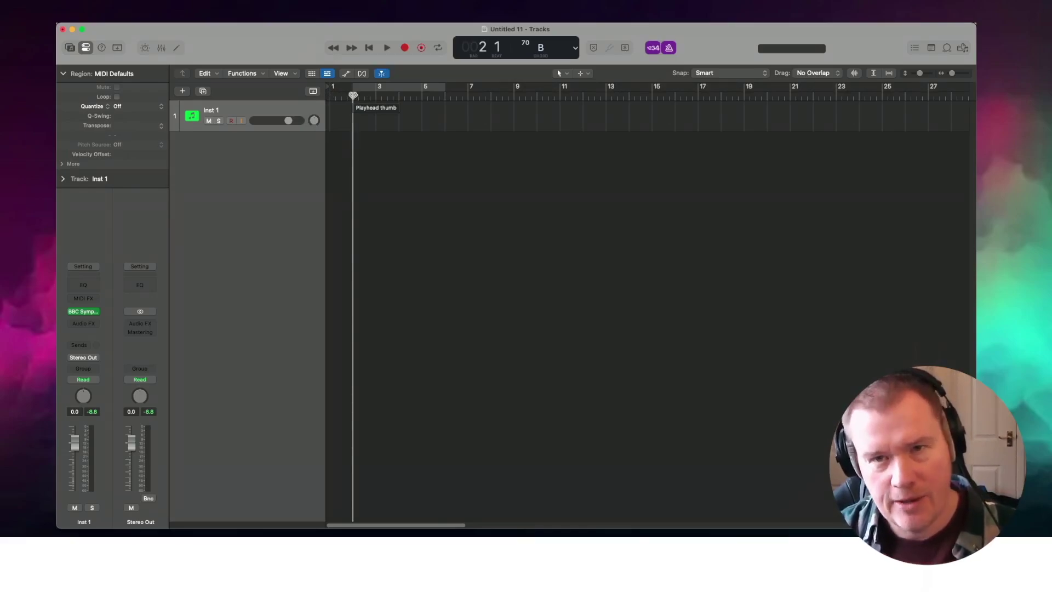
key("r")
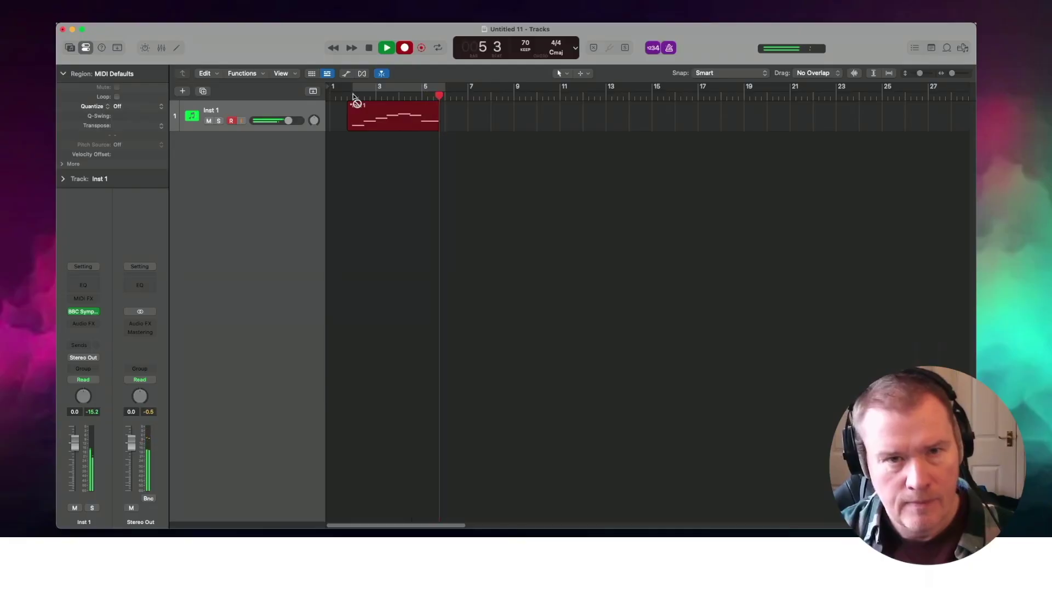
key("space")
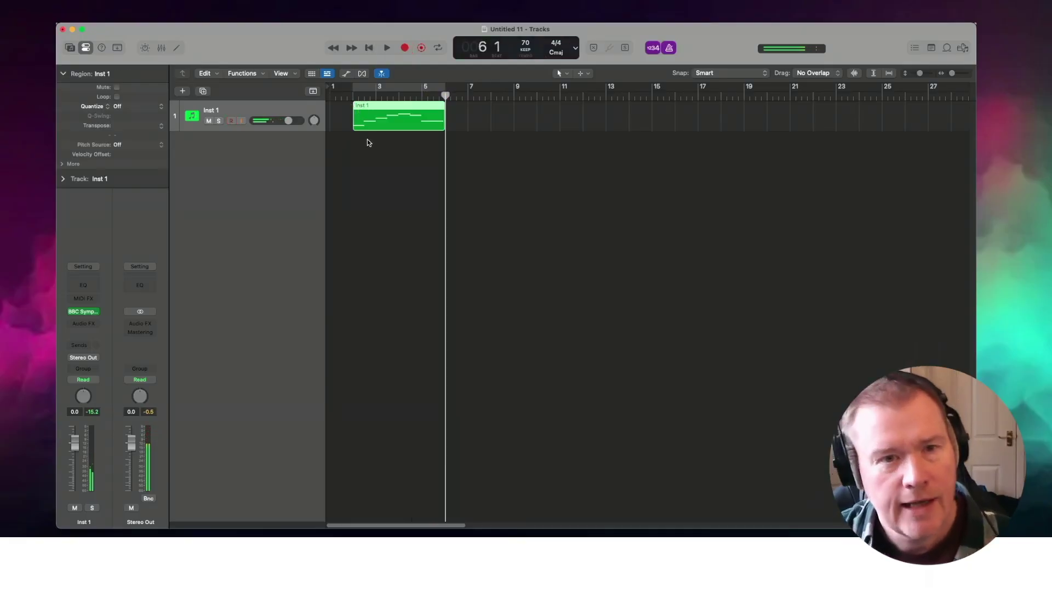
Create a new track with the settings of Inst 1 duplicated and load the Celli section on it.
right_click(308, 113)
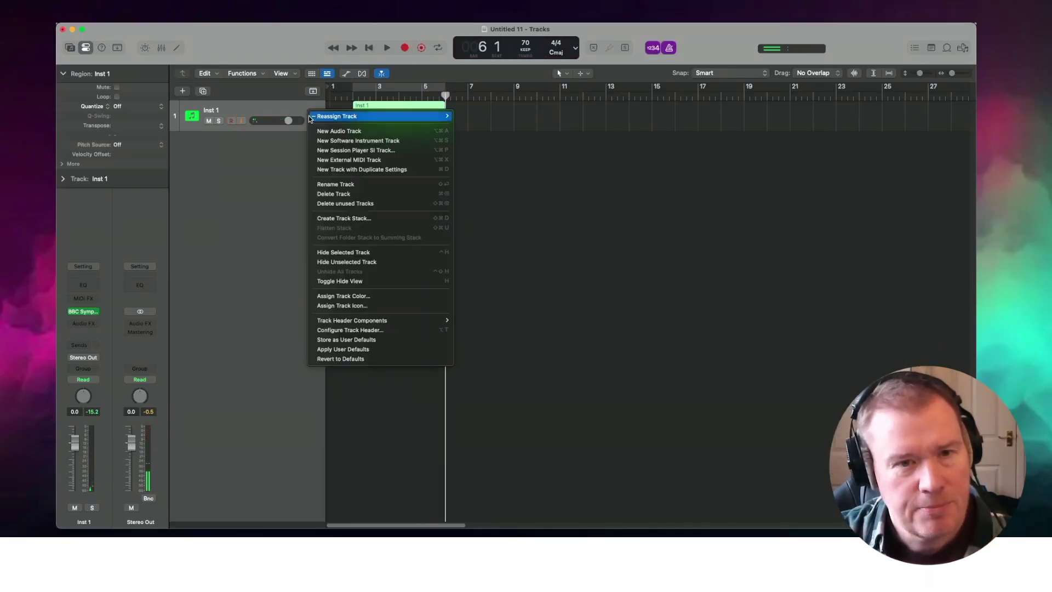
left_click(318, 170)
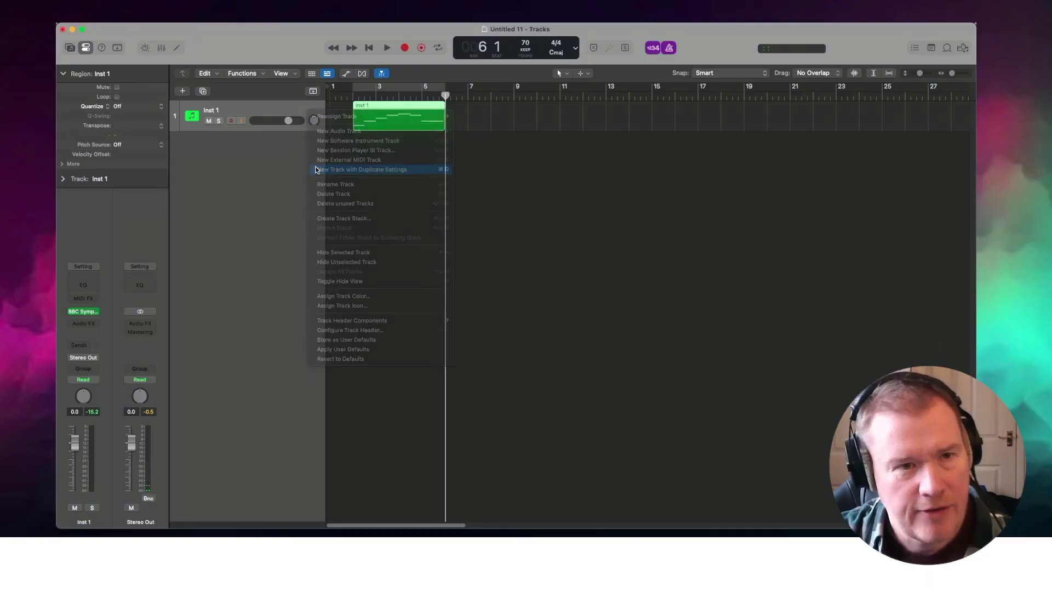
left_click(85, 312)
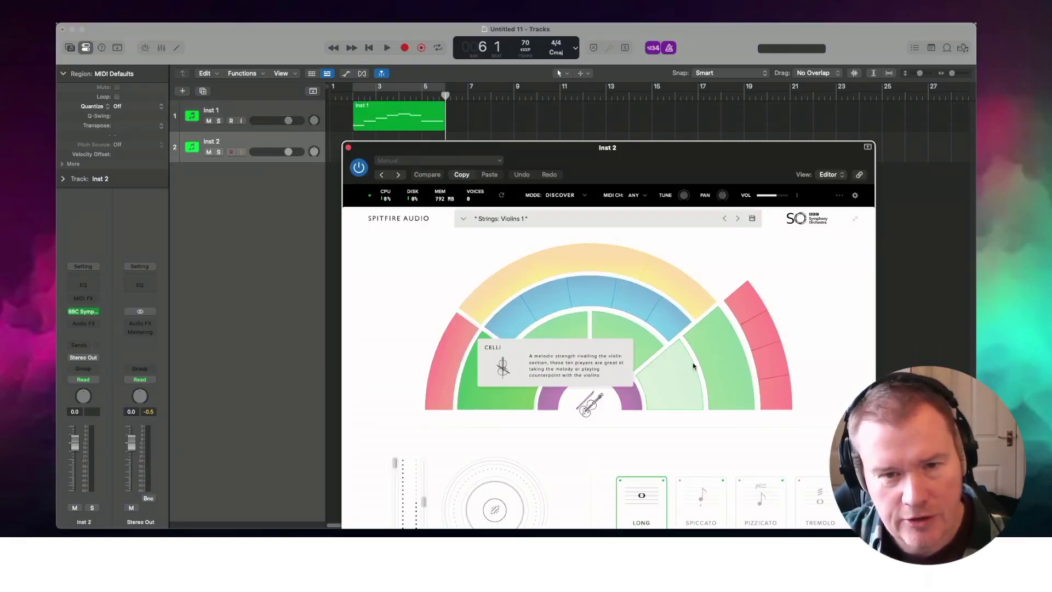
left_click(693, 366)
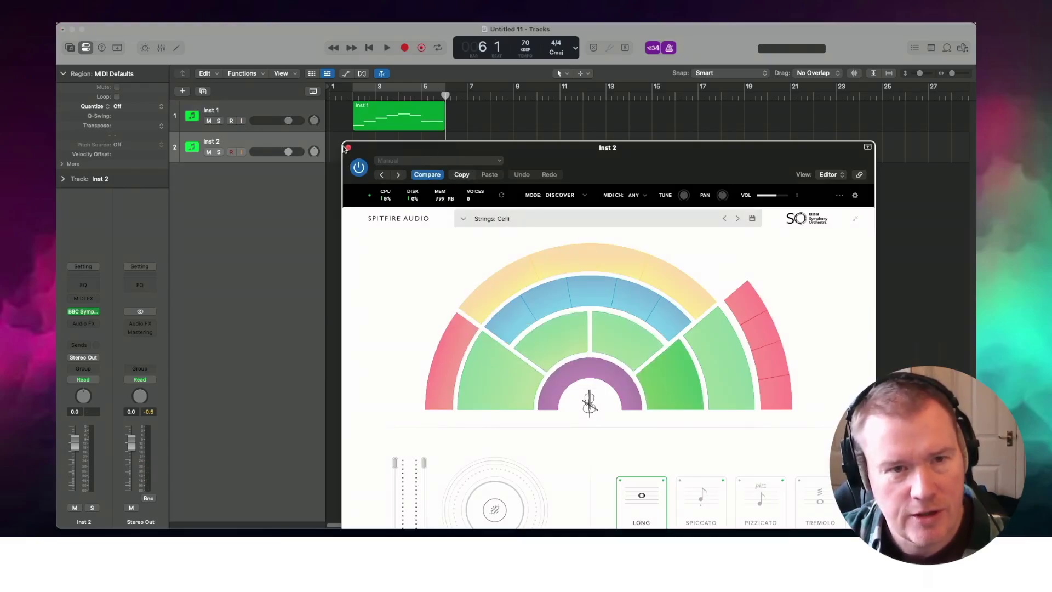
left_click(349, 149)
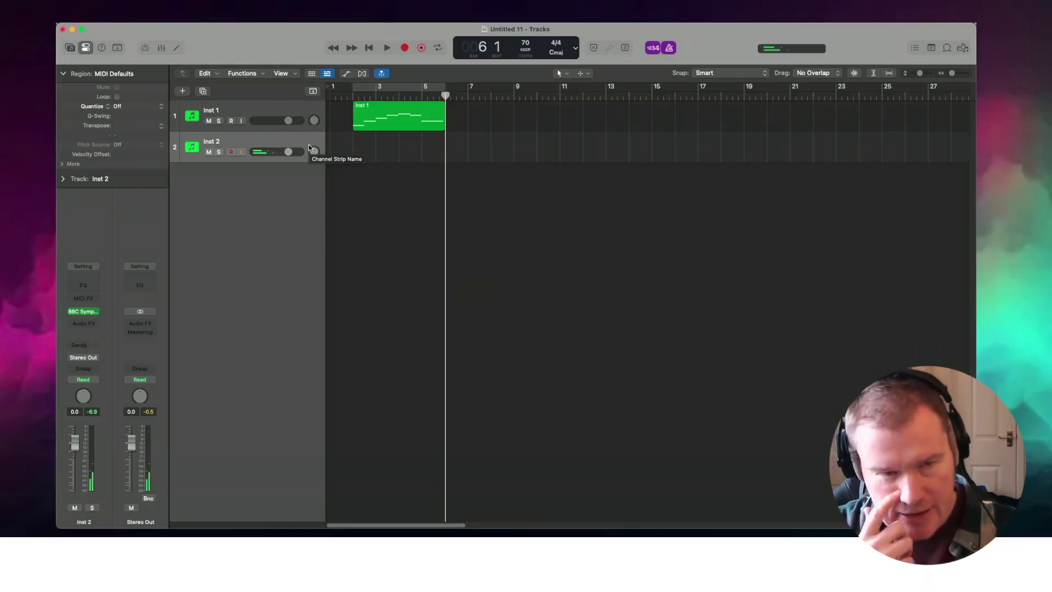
Record a four-bar celli part on the Inst 2 track from bar 2, beneath the violin melody.
left_click(353, 95)
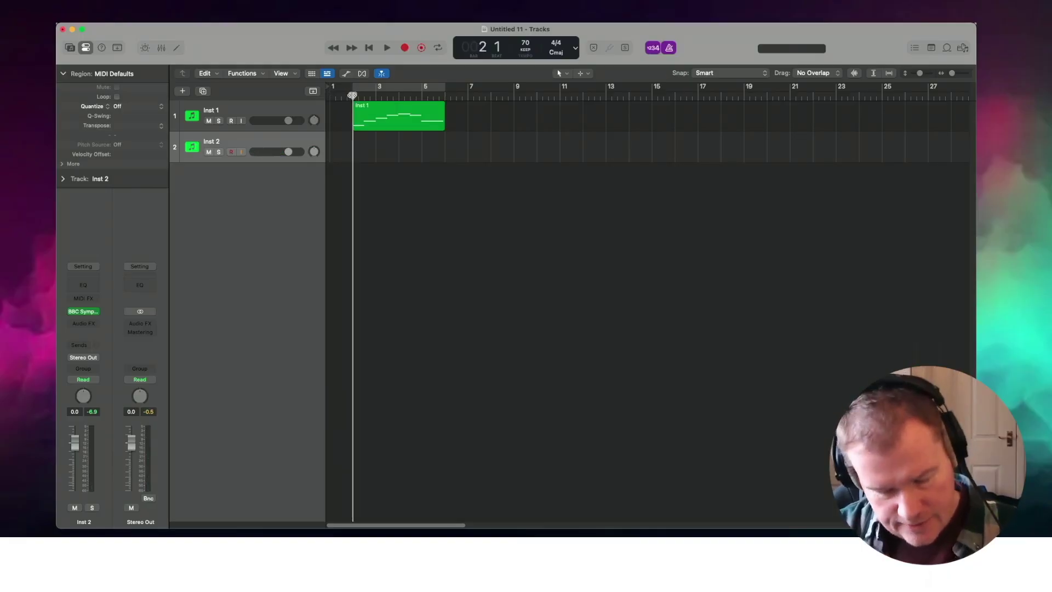
key("r")
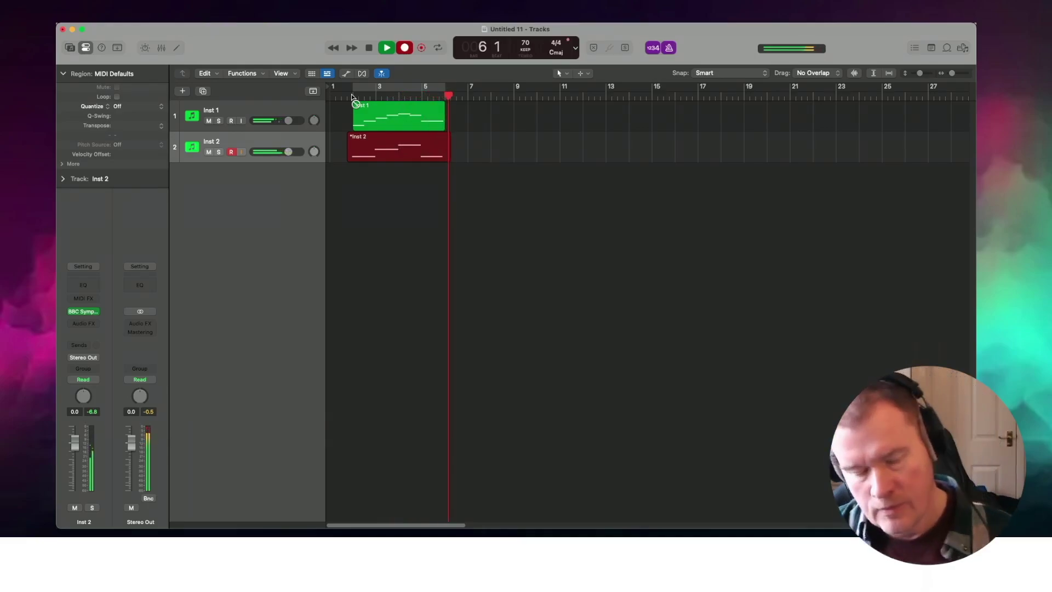
key("space")
Create a new track with the settings of Inst 2 duplicated and load the Basses section on it.
right_click(288, 143)
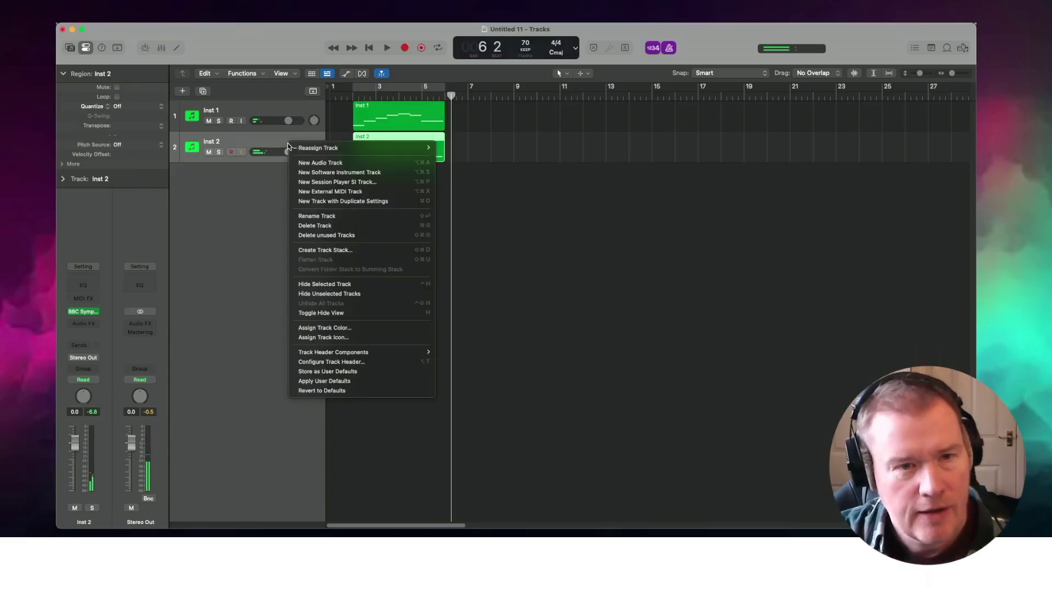
left_click(297, 201)
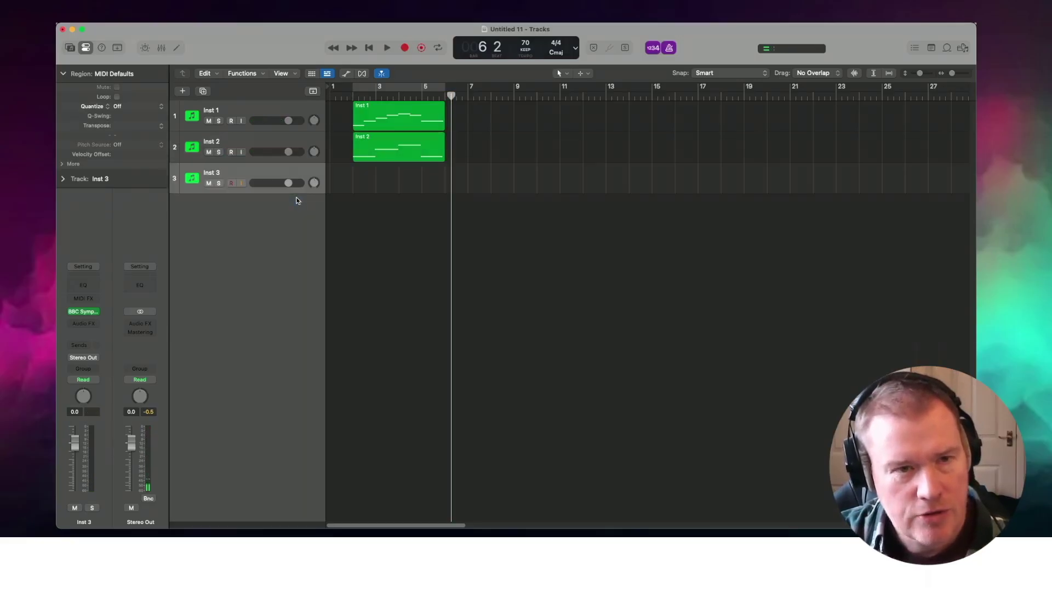
left_click(87, 311)
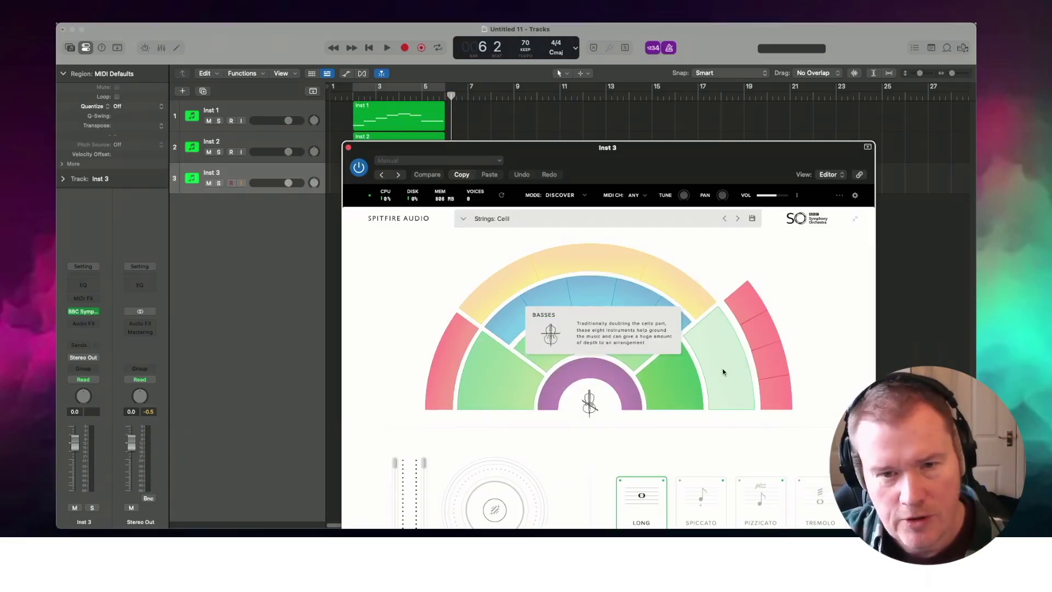
left_click(723, 372)
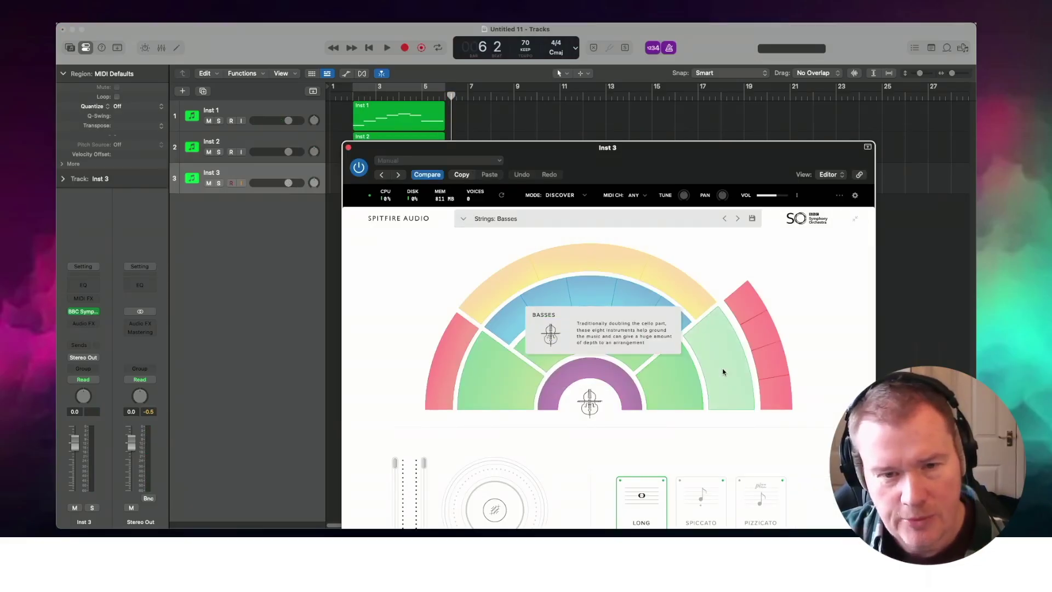
left_click(348, 148)
Copy the celli region down to the basses track and transpose all of its notes by -12 semitones.
left_click_drag(400, 148, 401, 173)
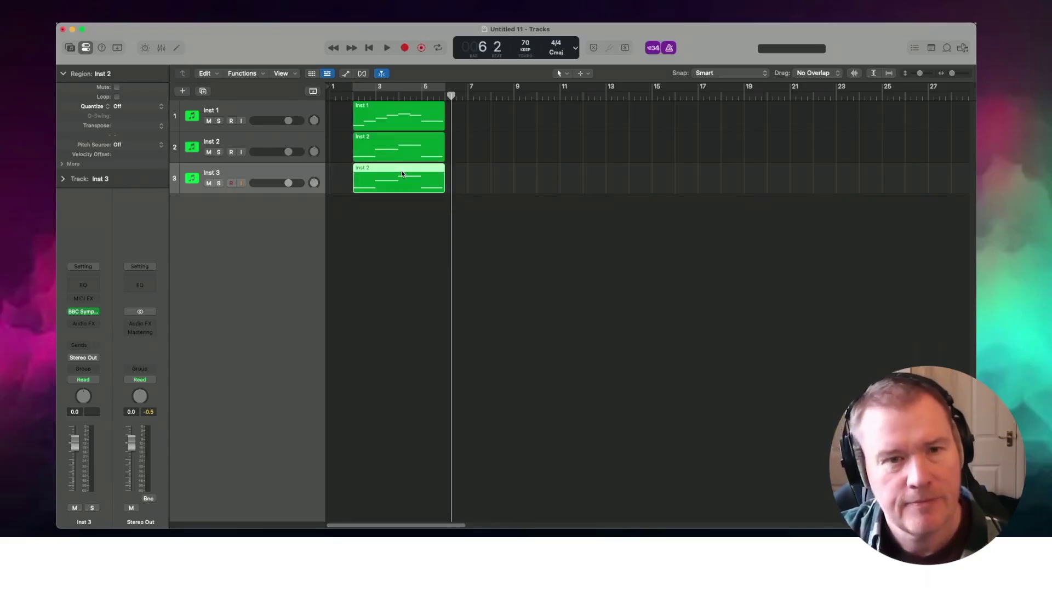
double_click(402, 174)
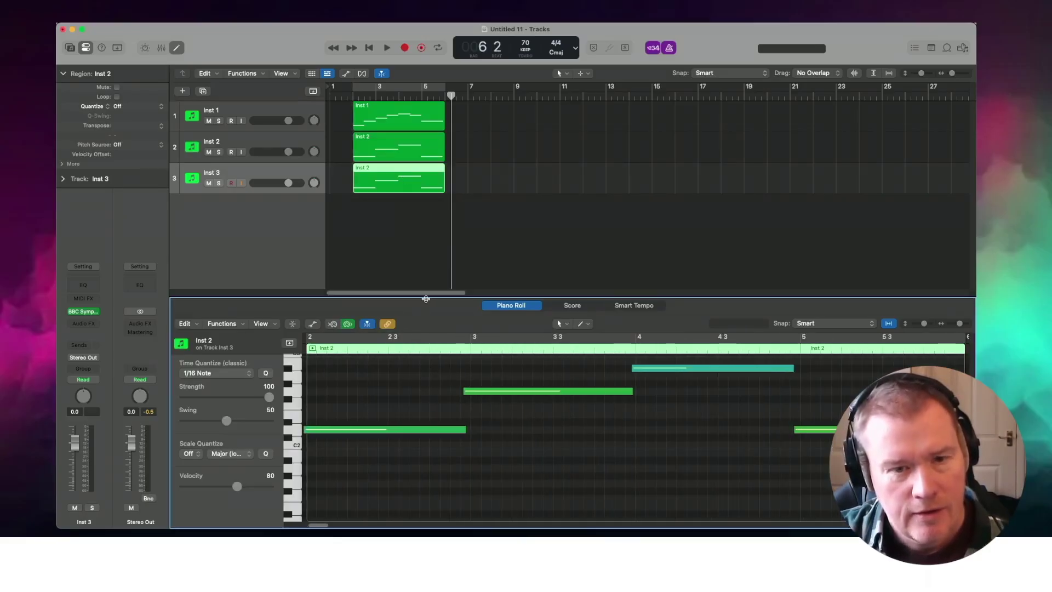
key("super+a")
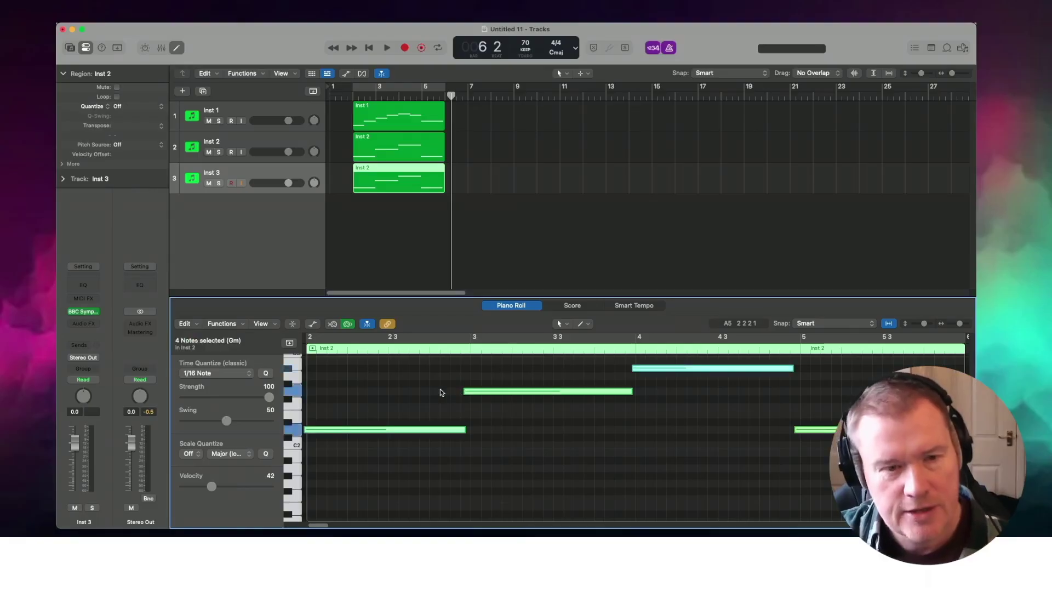
left_click(197, 323)
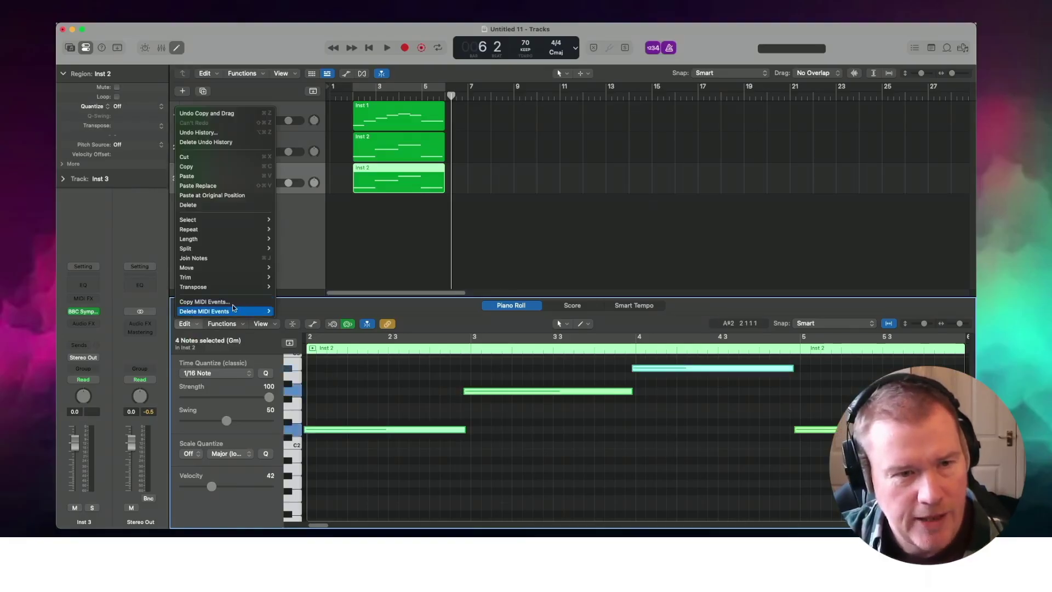
mouse_move(272, 288)
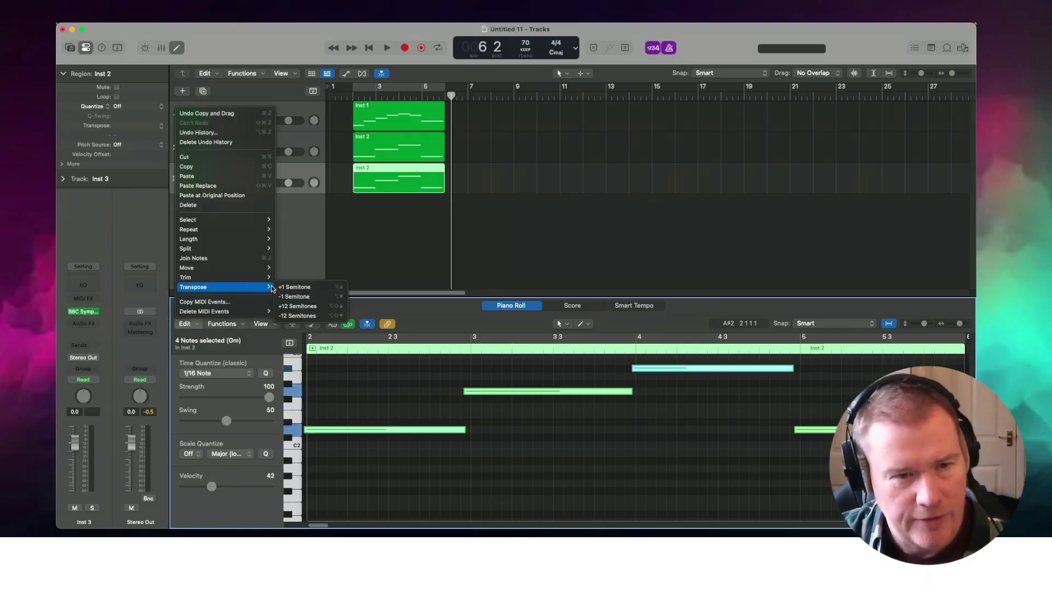
left_click(294, 315)
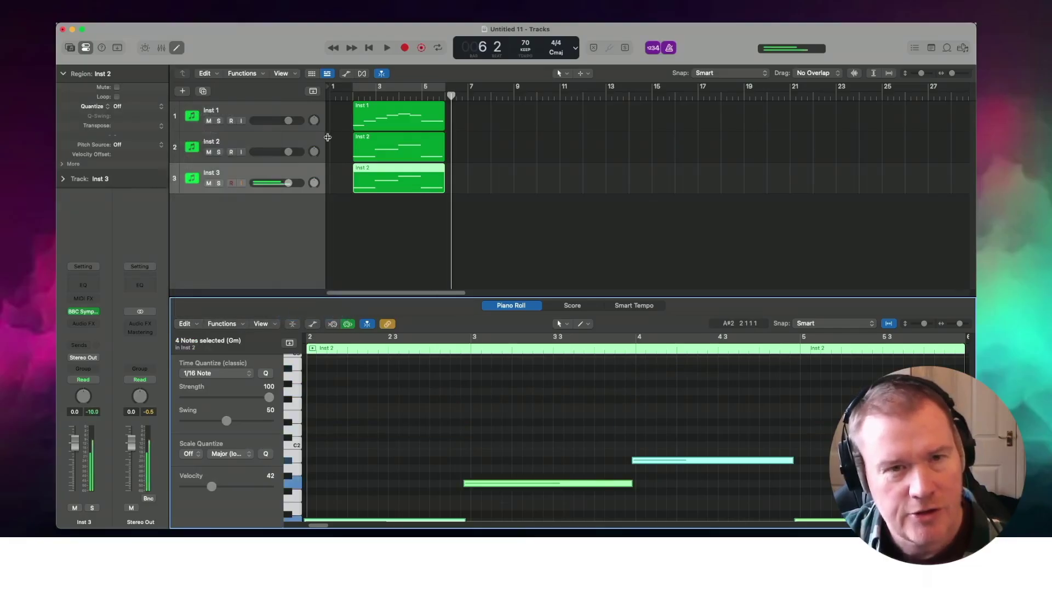
Play back the violin, celli and basses parts together from bar 2.
left_click(354, 96)
key("space")
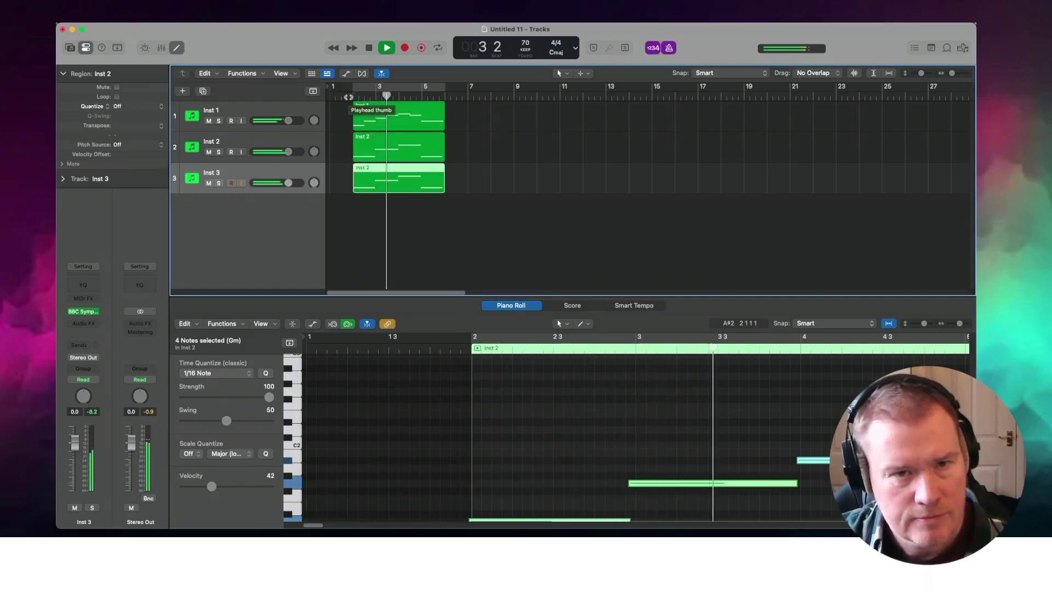
Create a new track with the settings of Inst 1 duplicated, load Violins 2 on it and lower its second slider to about half.
key("space")
right_click(296, 107)
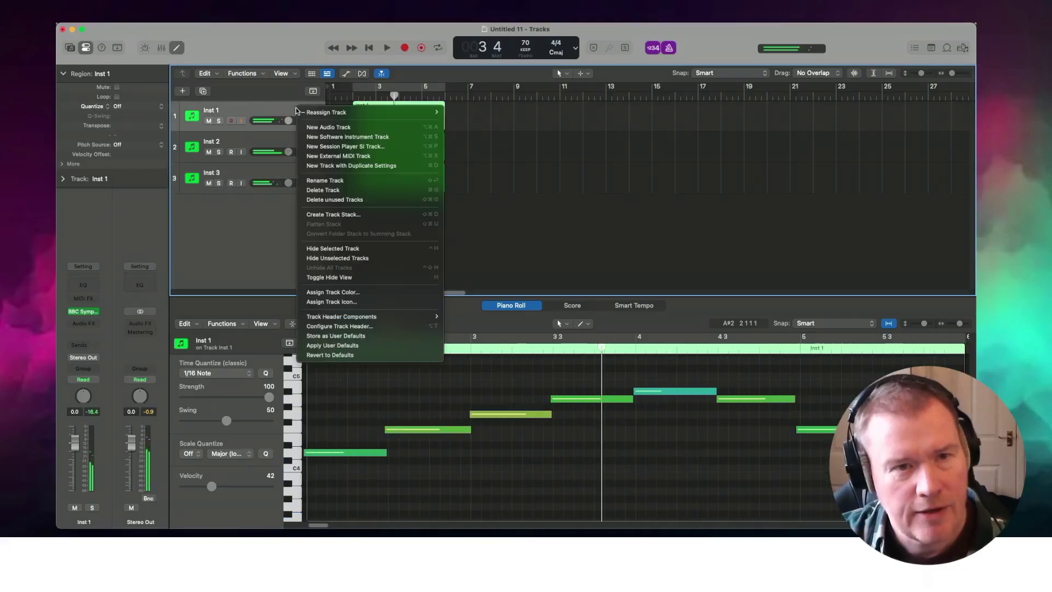
left_click(308, 166)
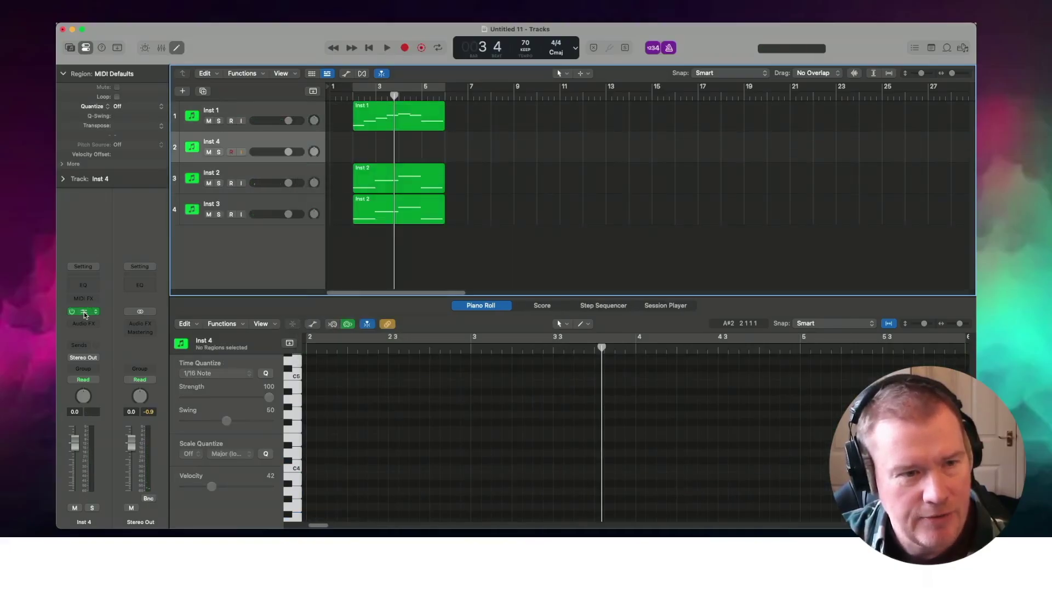
left_click(84, 311)
left_click(558, 343)
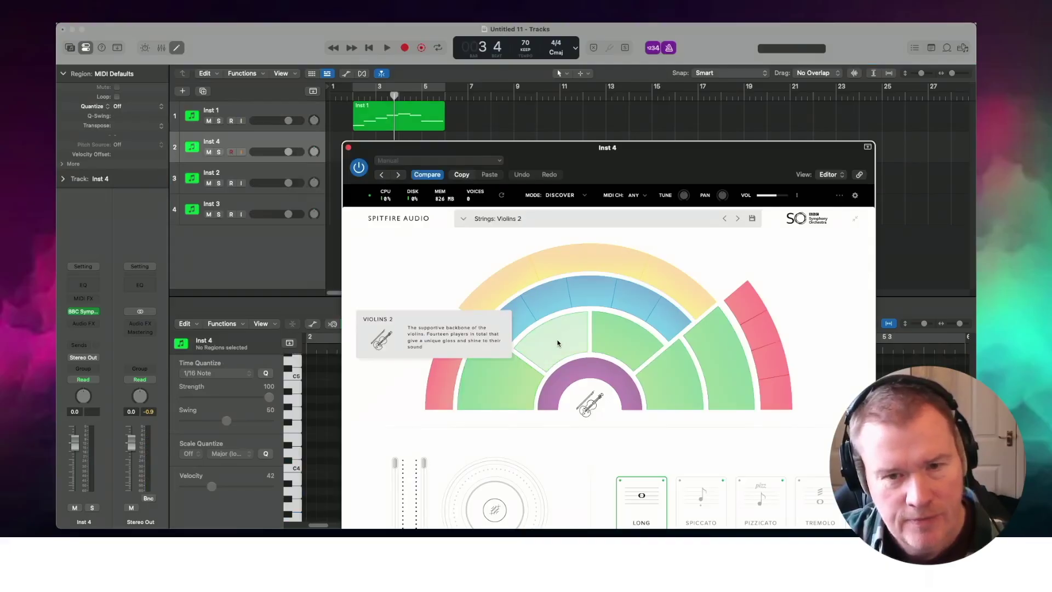
left_click(425, 501)
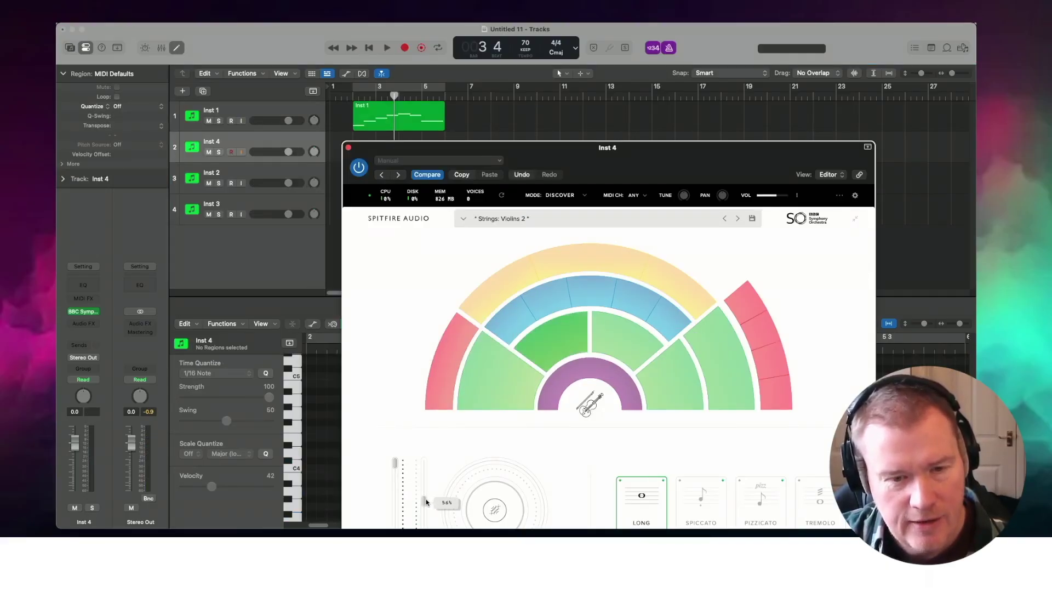
left_click(348, 147)
Copy the violin melody region down to the Violins 2 track and play the parts back from bar 2.
left_click_drag(366, 118, 371, 141)
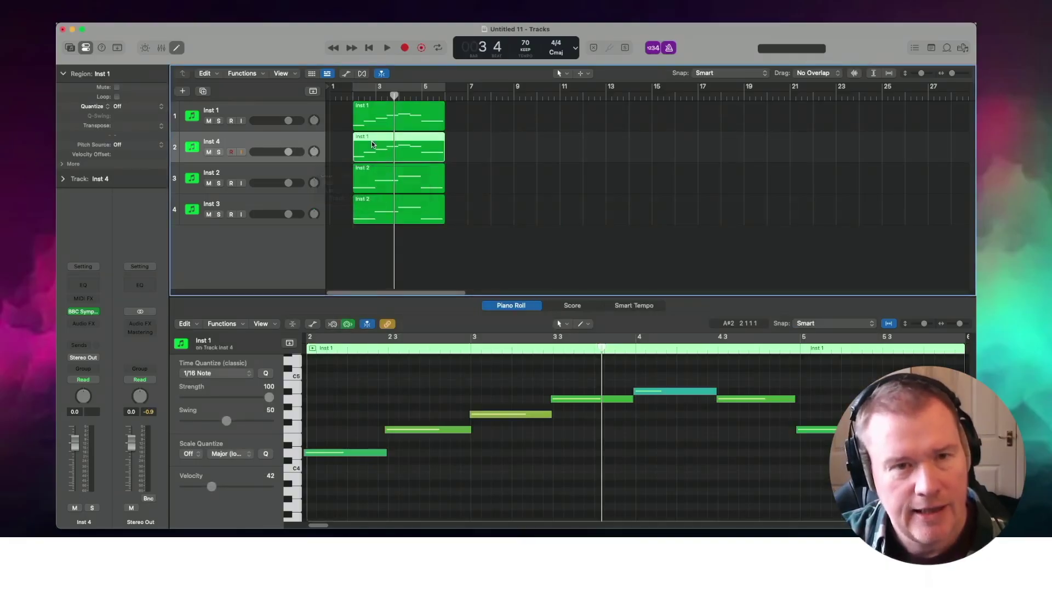
left_click(349, 98)
key("space")
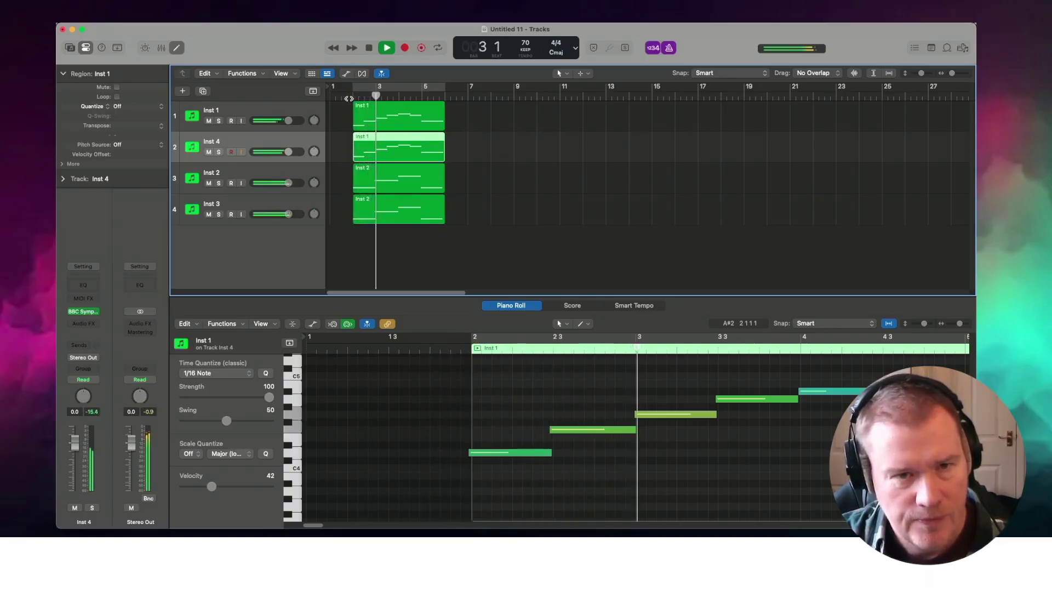
key("space")
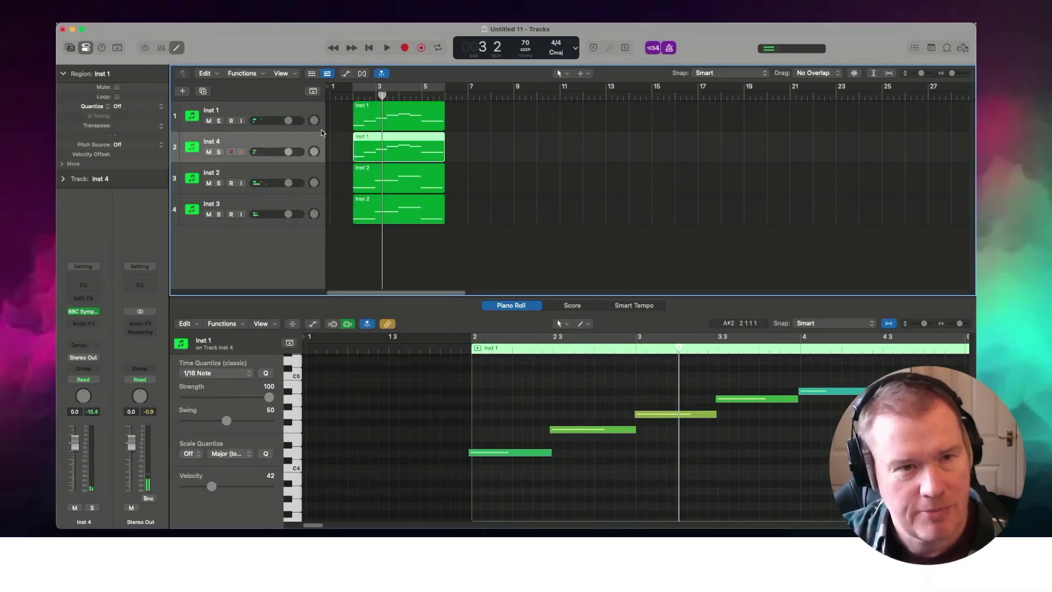
Create a new track with the settings of Inst 4 duplicated and load the Violas section on it.
right_click(310, 141)
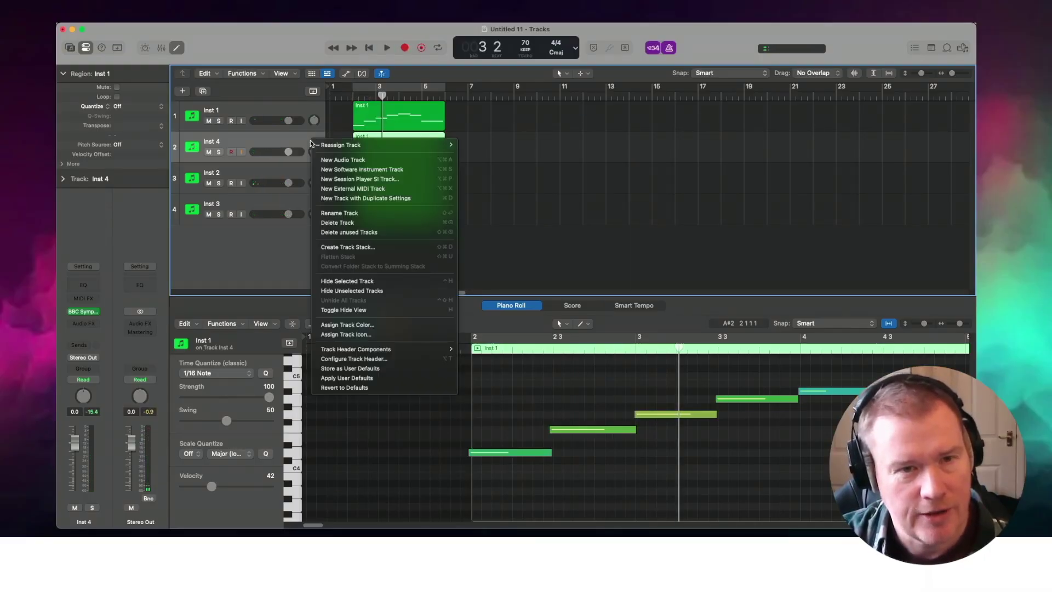
left_click(317, 198)
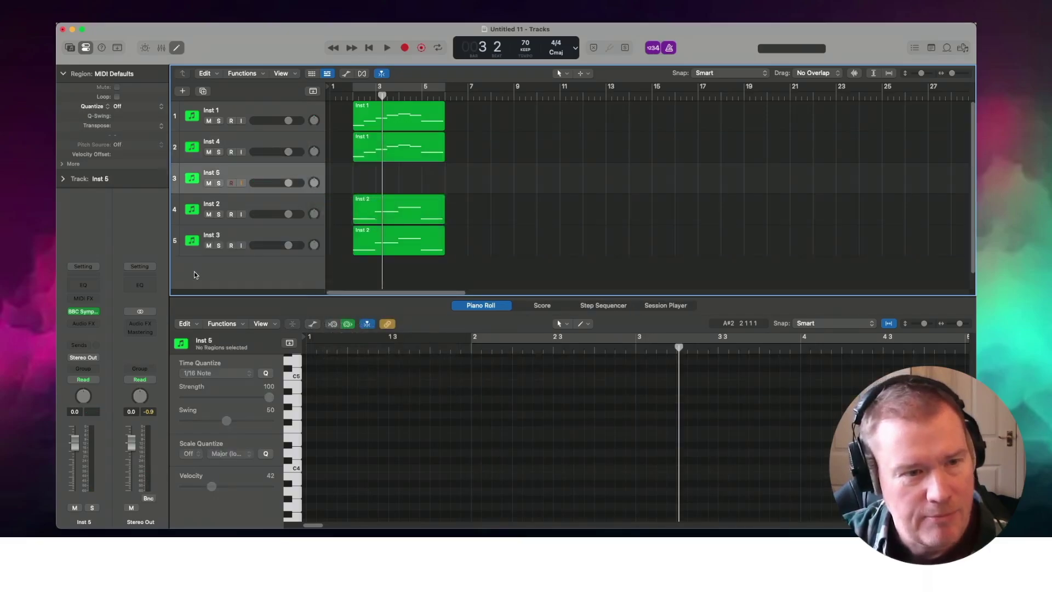
left_click(84, 311)
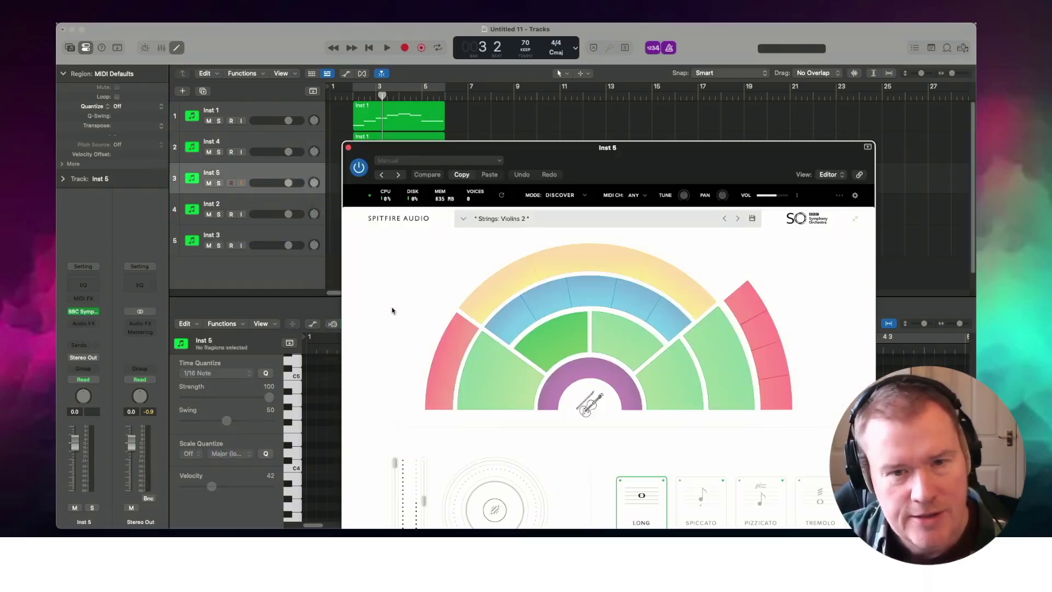
left_click(605, 347)
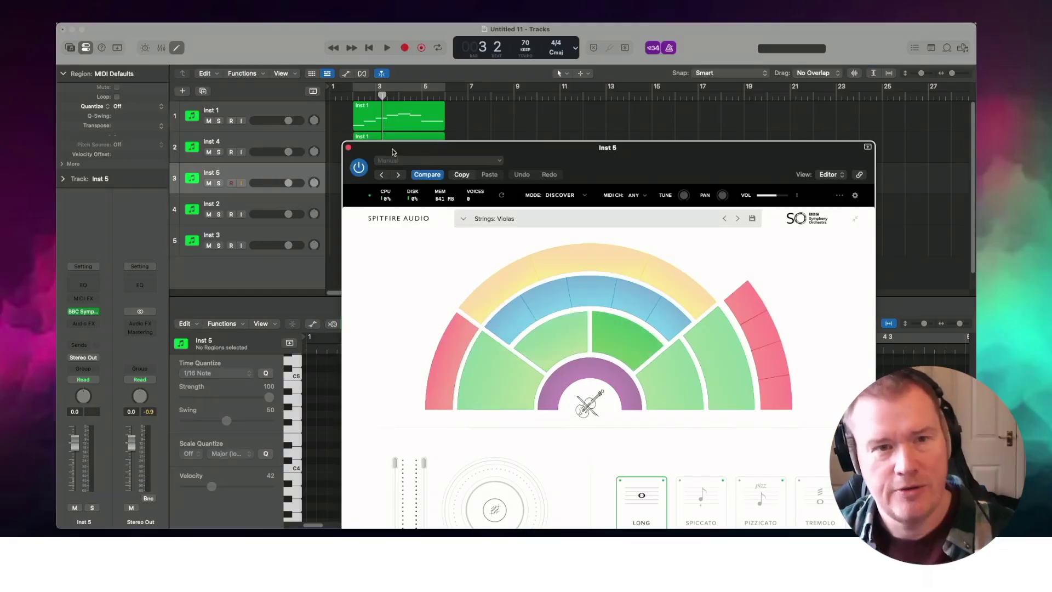
left_click(349, 148)
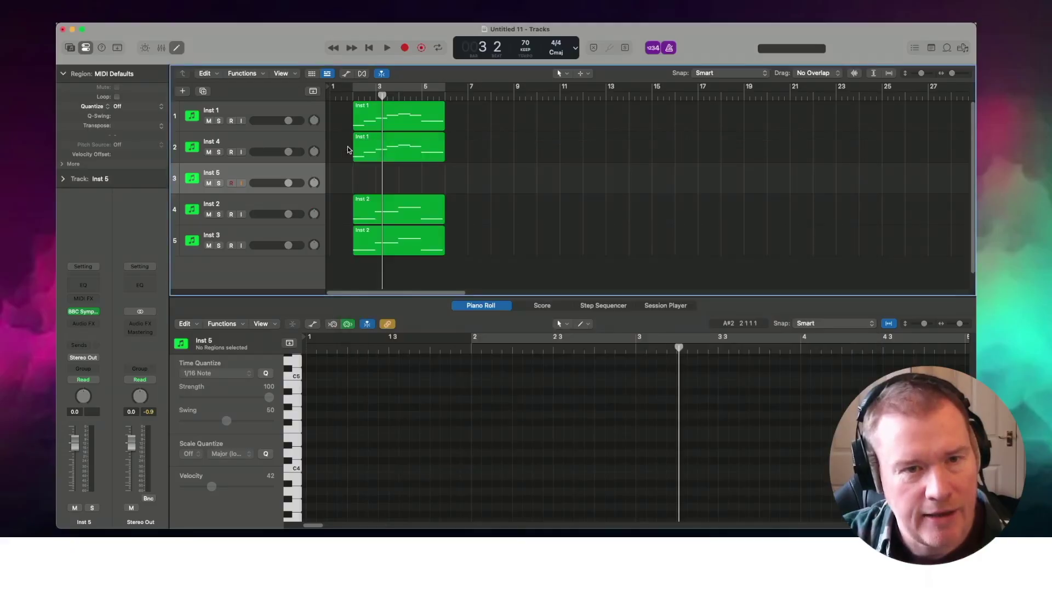
Record a four-bar viola part on the Inst 5 track from bar 2, alongside the existing string parts.
left_click(349, 98)
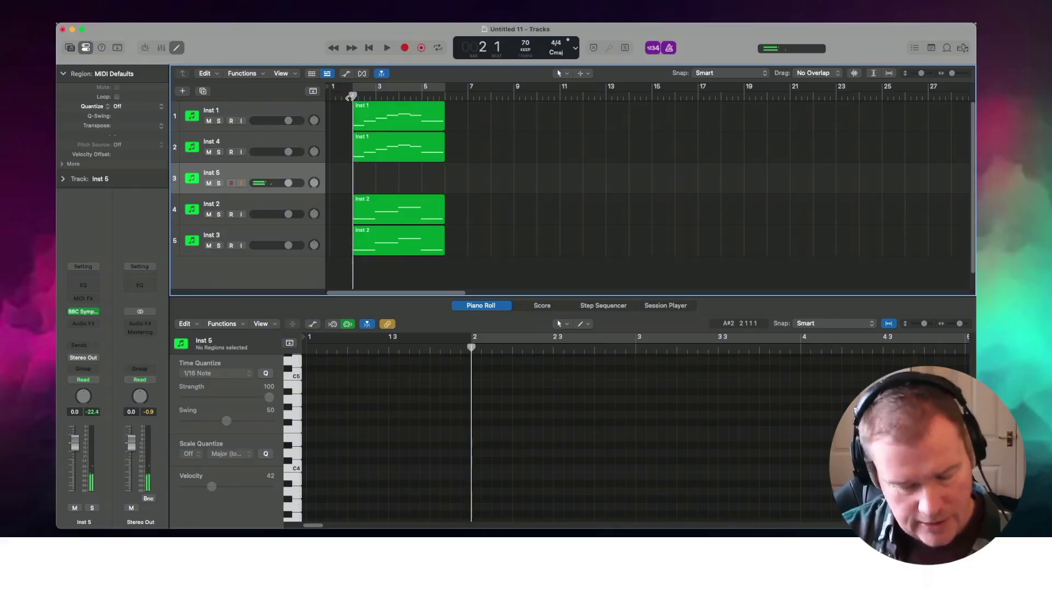
key("r")
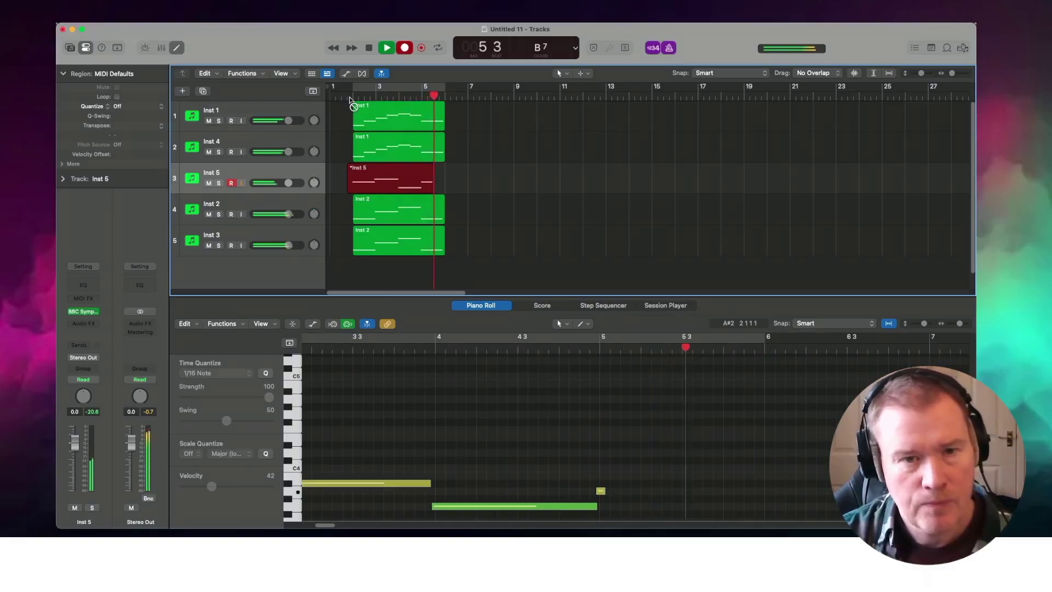
key("space")
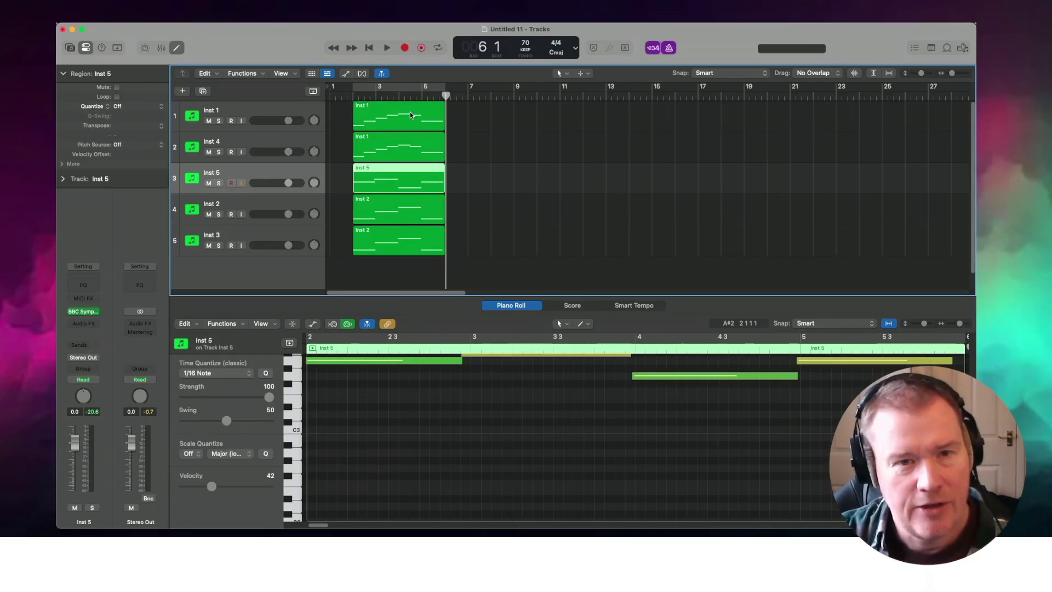
Copy the viola, celli and basses regions to start at bar 6 and select the Inst 1 violin track.
left_click(446, 96)
left_click_drag(474, 251, 502, 189)
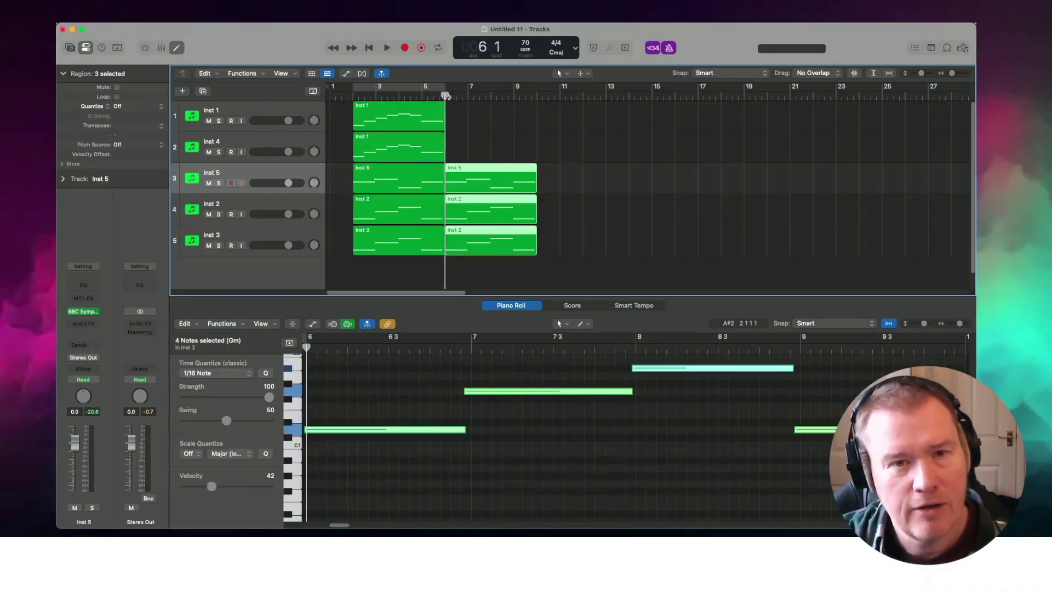
key("space")
key("space")
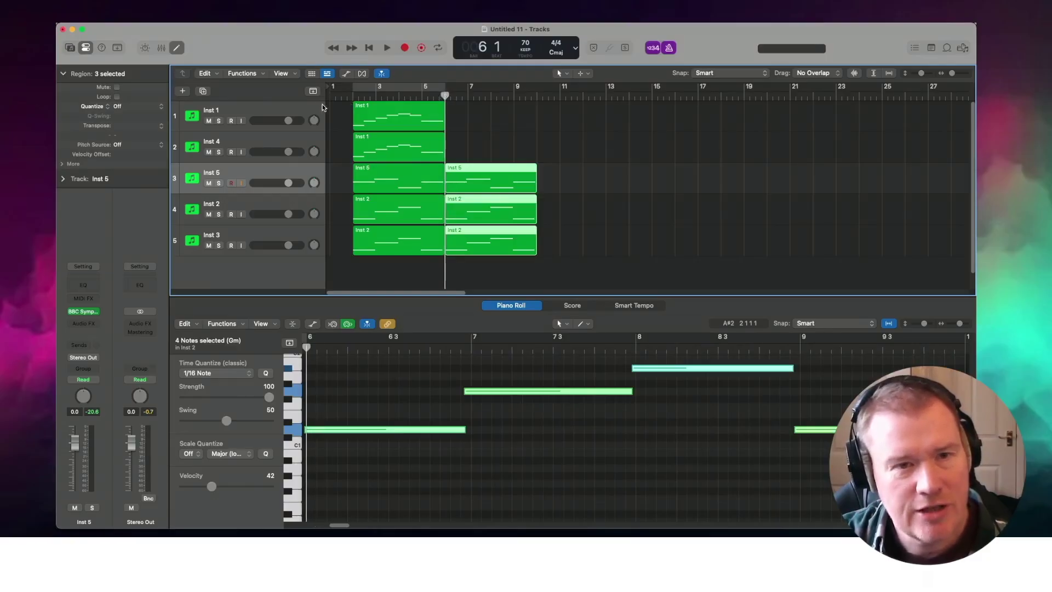
key("space")
key("space")
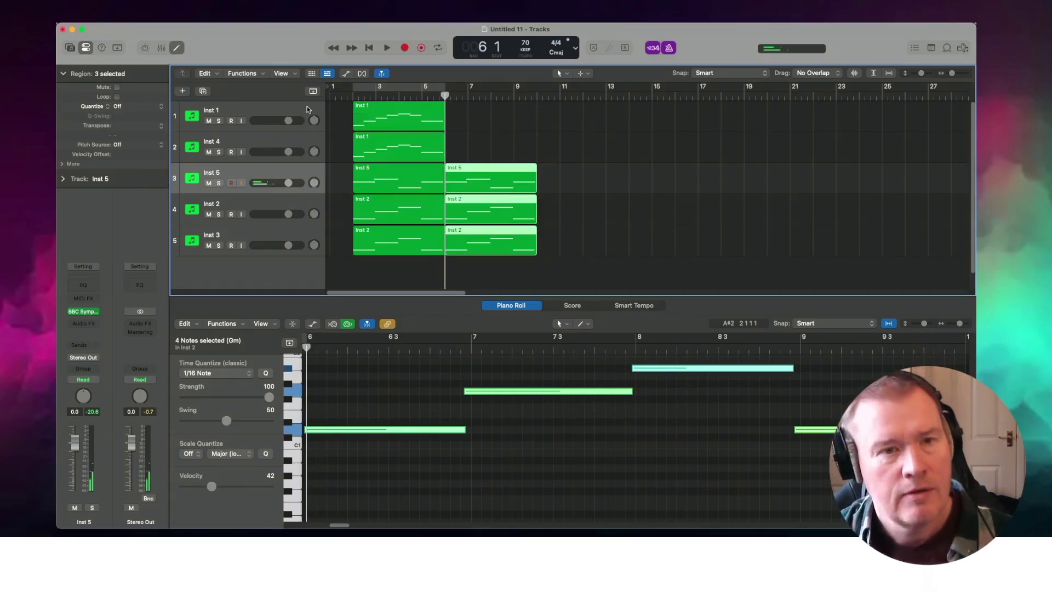
left_click(304, 113)
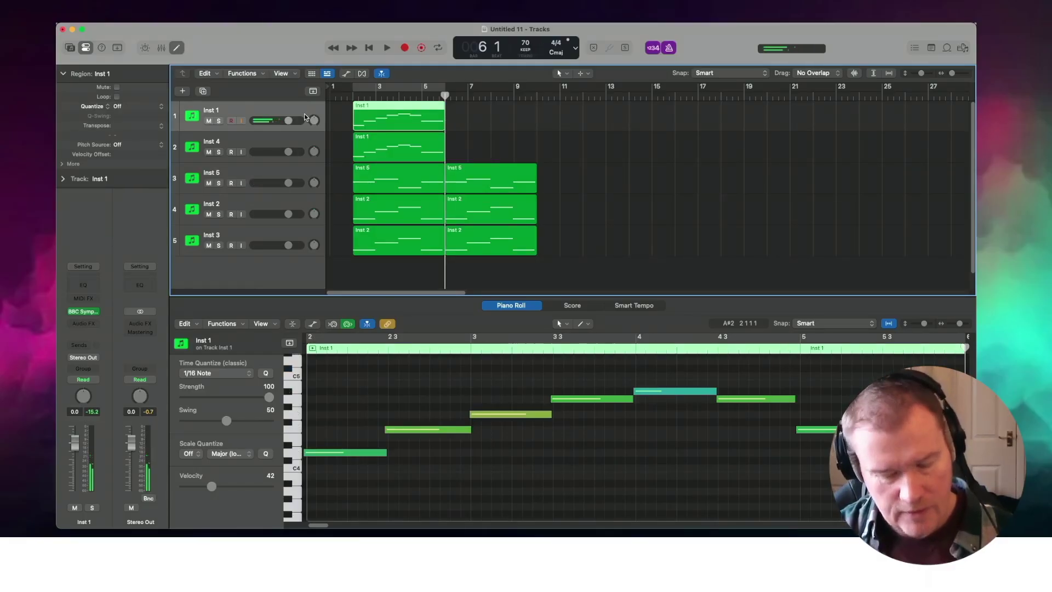
key("r")
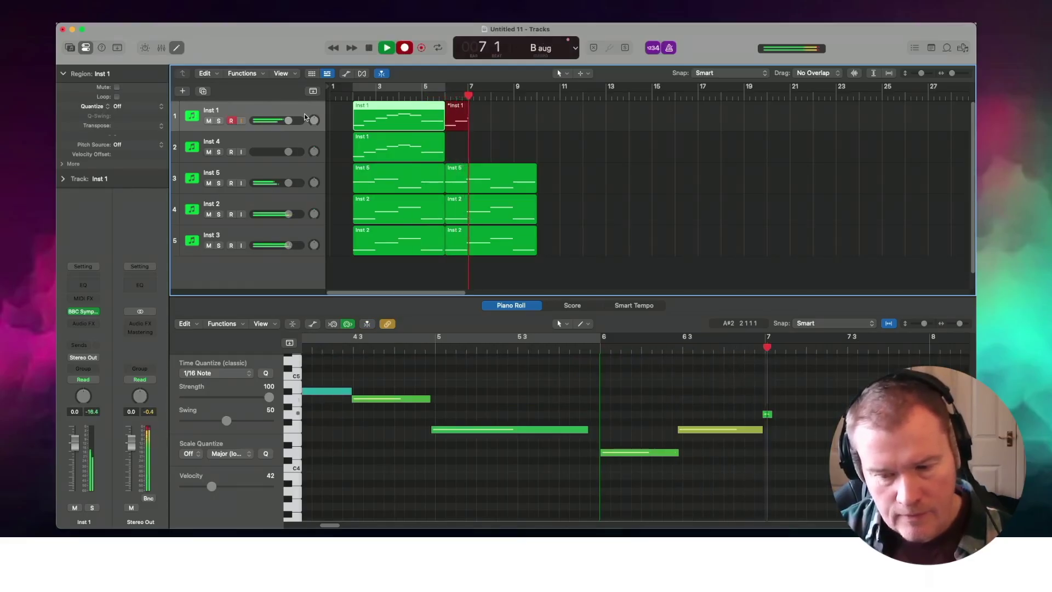
key("space")
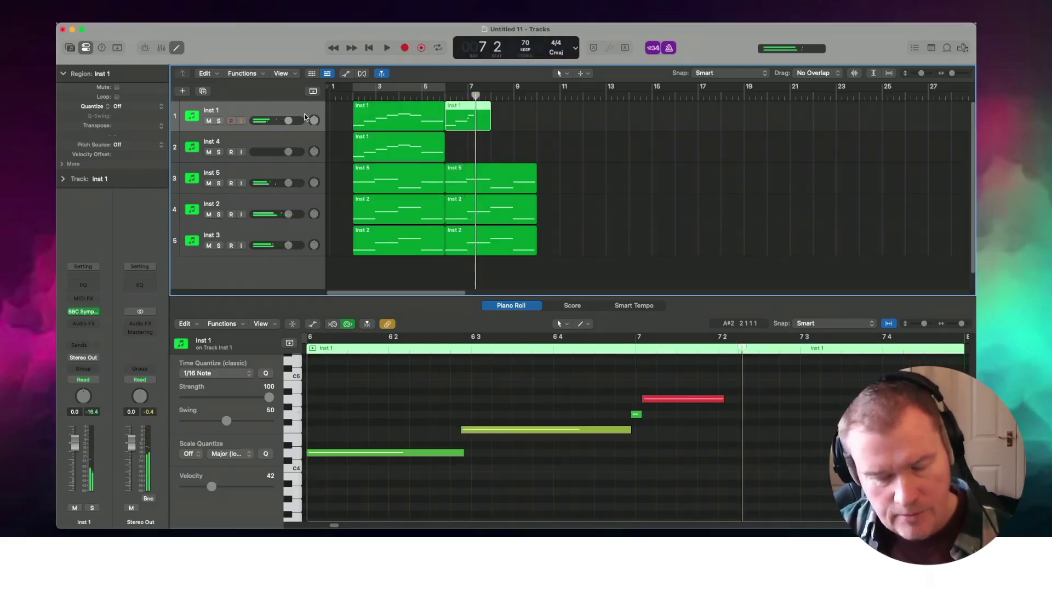
key("Delete")
Record a four-bar violin melody on the Inst 1 track from bar 6, over the copied lower strings.
key("comma")
key("r")
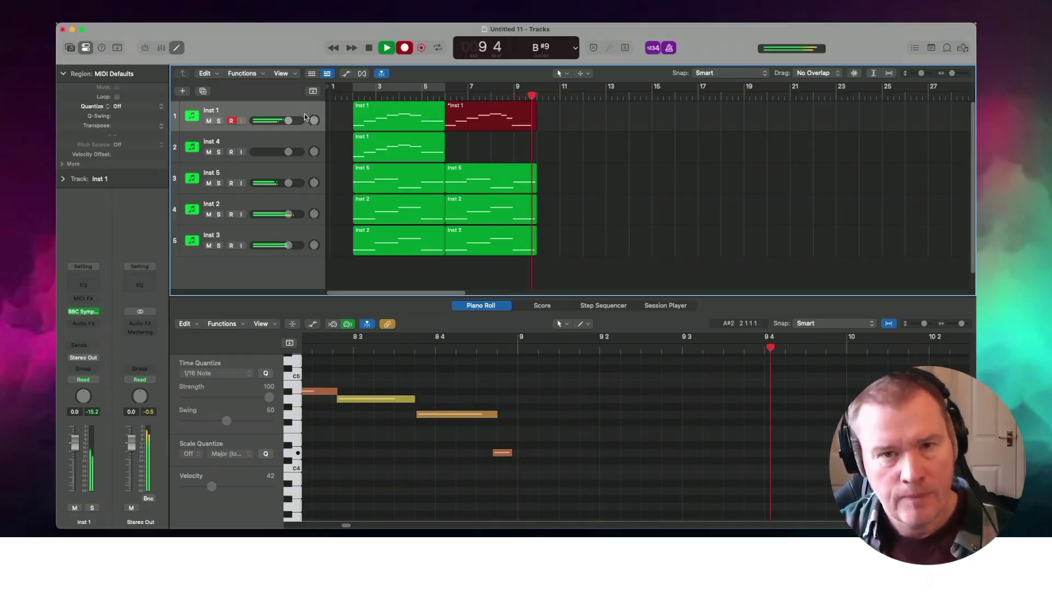
key("space")
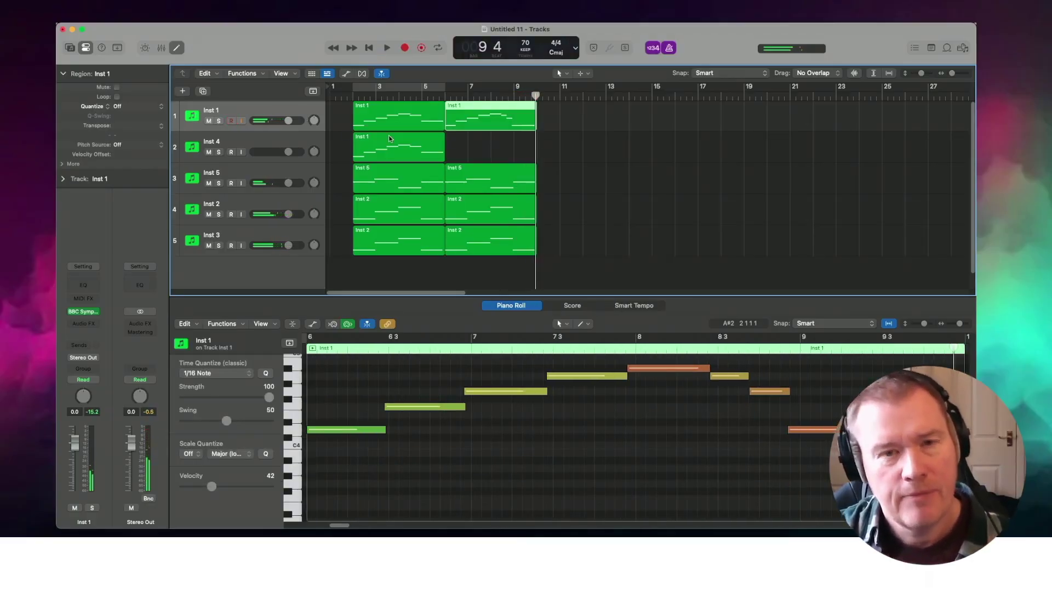
Copy the bar 6 violin region down to Inst 4, and copy all five regions from bar 2 to bar 10.
left_click_drag(469, 122, 470, 142)
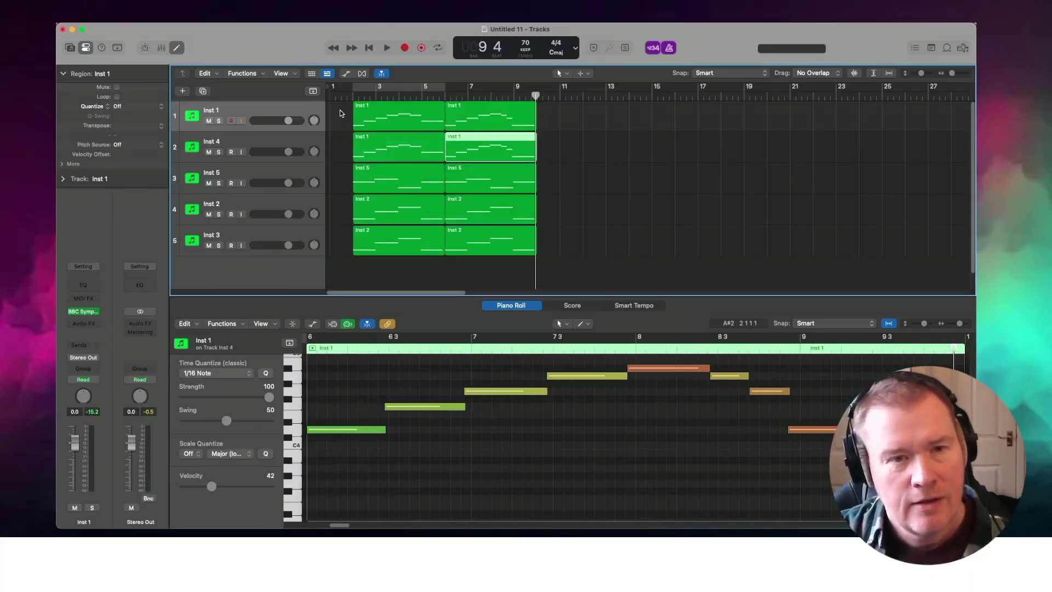
left_click_drag(339, 113, 406, 249)
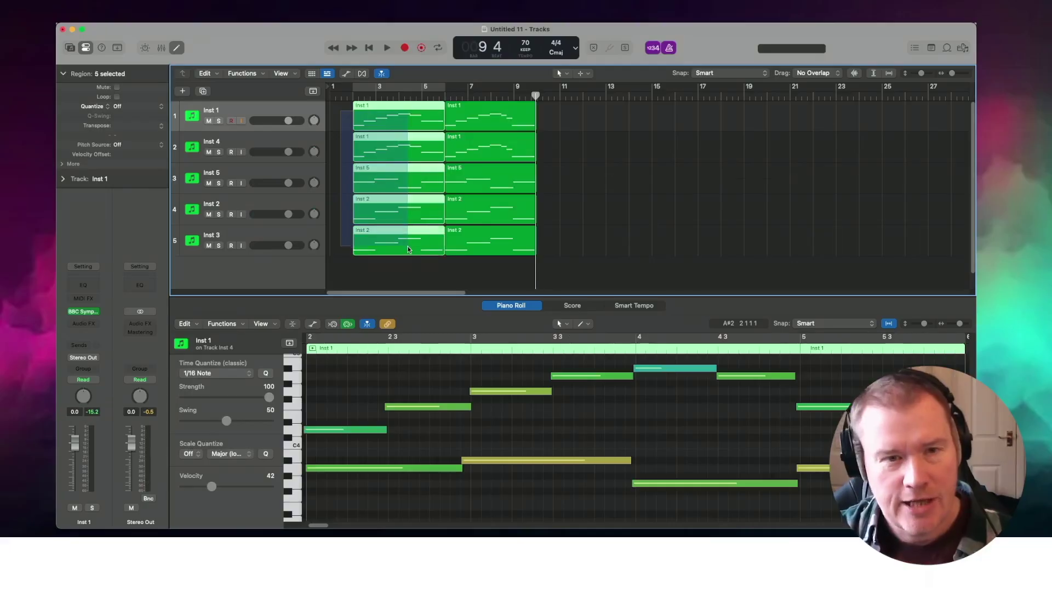
left_click_drag(402, 110, 587, 111)
left_click(671, 123)
Transpose all notes of the Inst 1 violin region at bar 10 by +12 semitones.
left_click(607, 119)
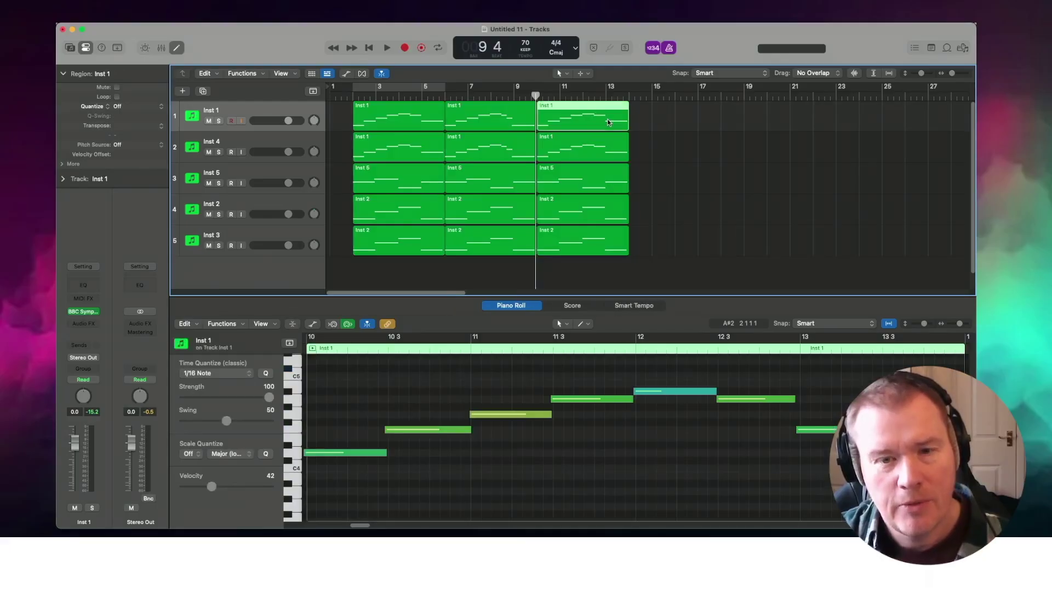
key("super+a")
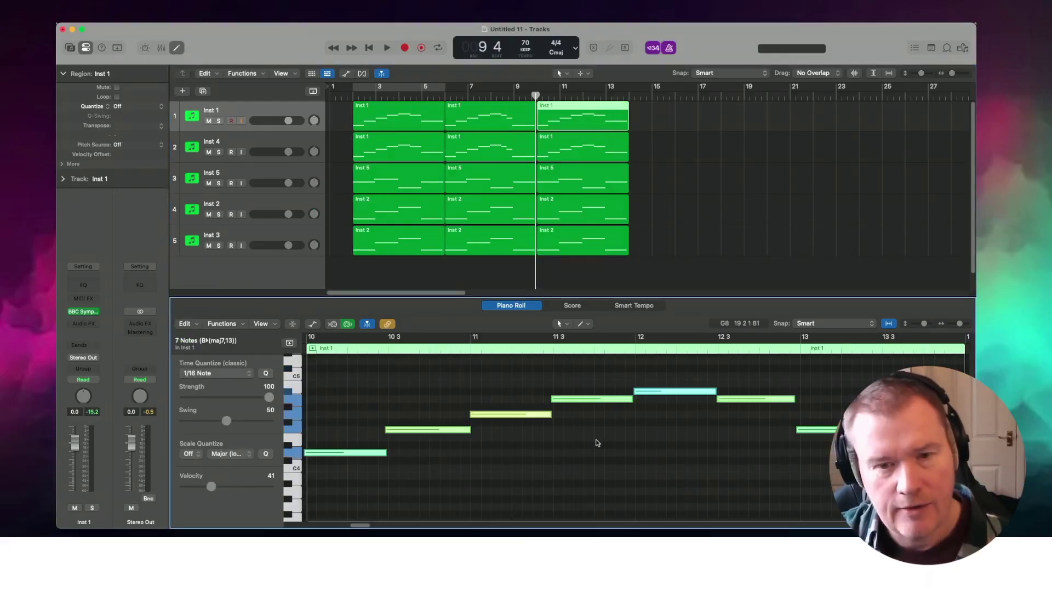
left_click(194, 324)
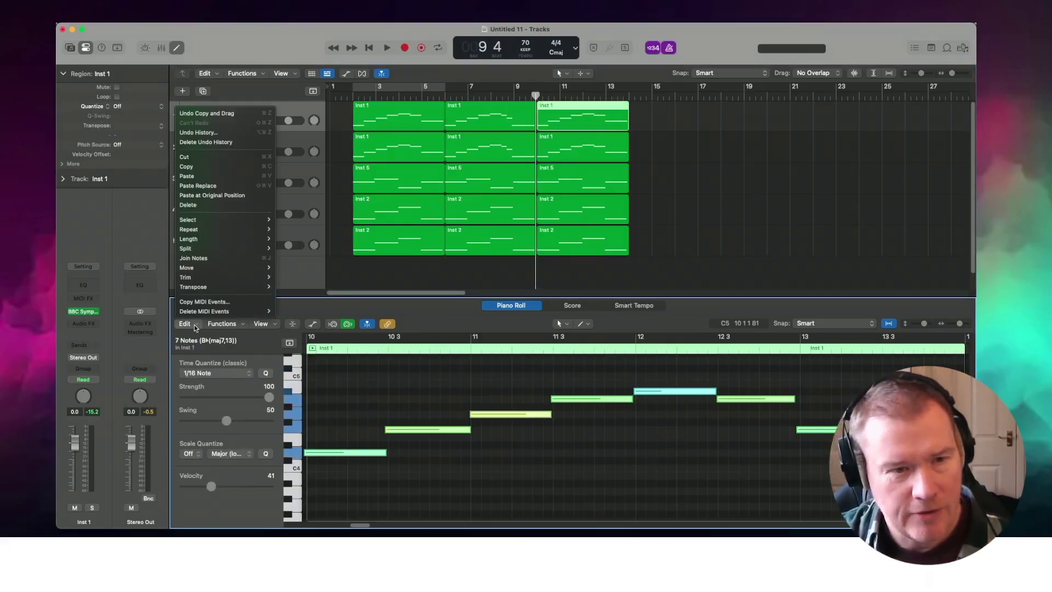
mouse_move(269, 289)
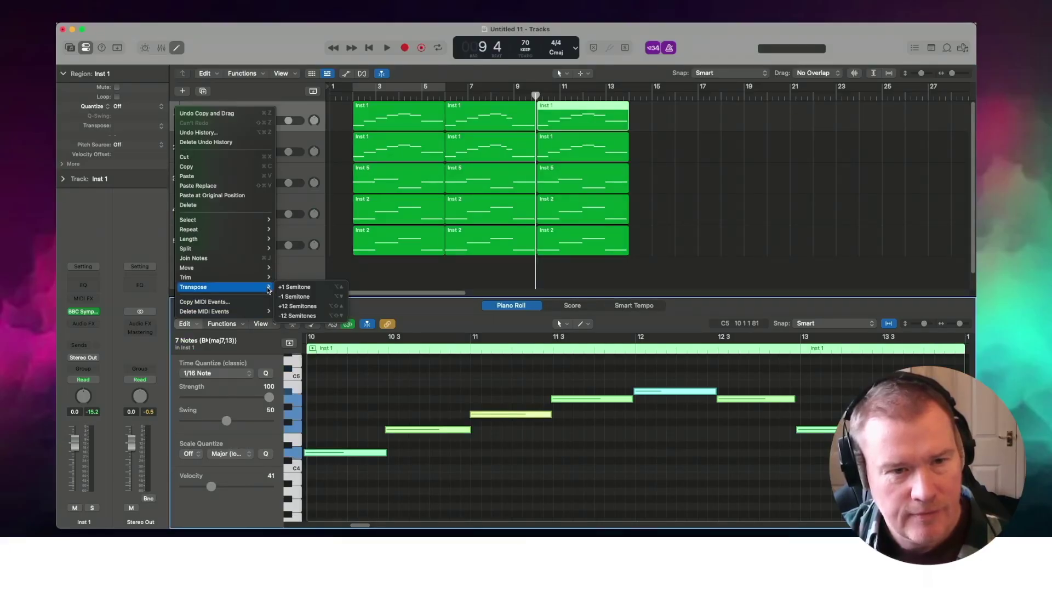
left_click(302, 308)
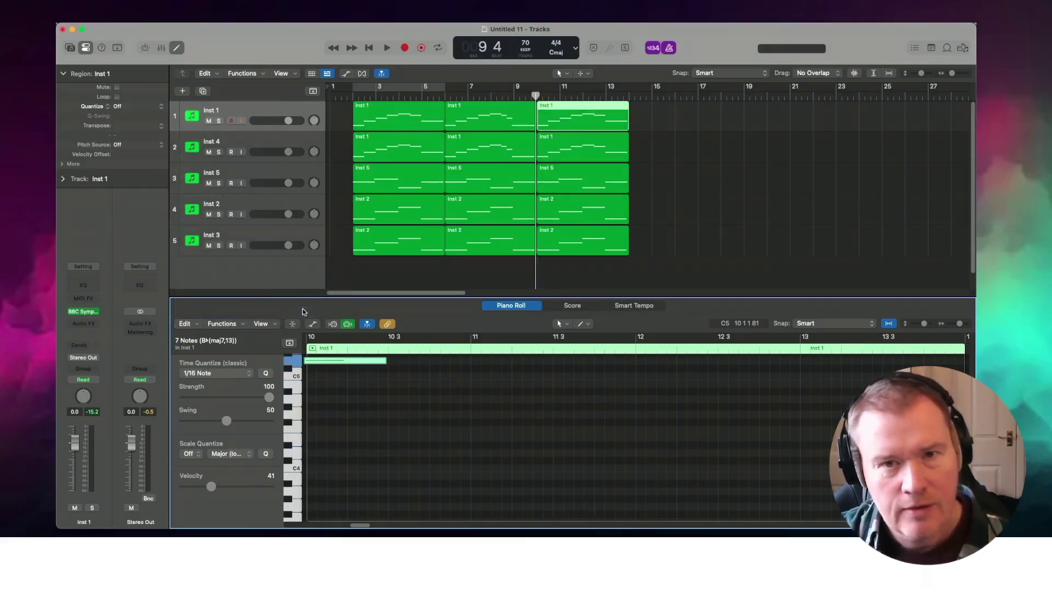
Play back the section around bar 10 to hear the octave-higher violins with the other strings.
left_click(570, 152)
key("space")
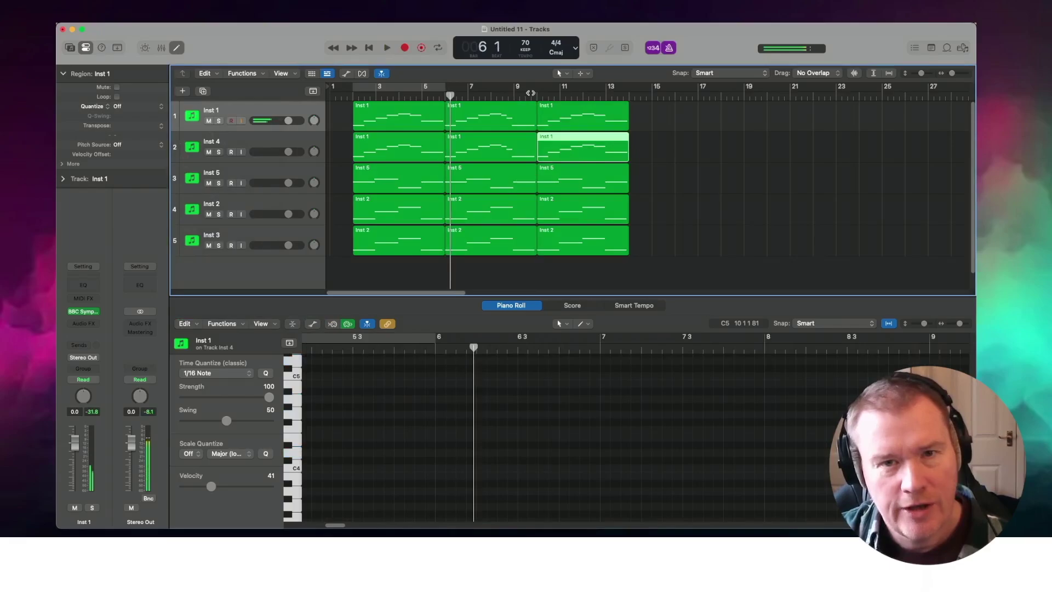
left_click(530, 93)
key("space")
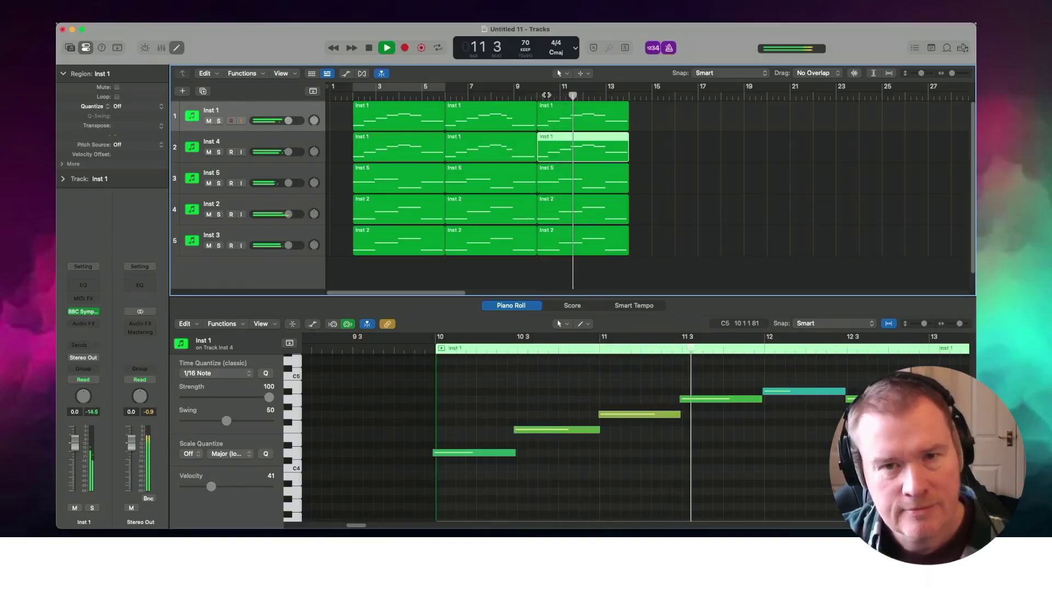
key("space")
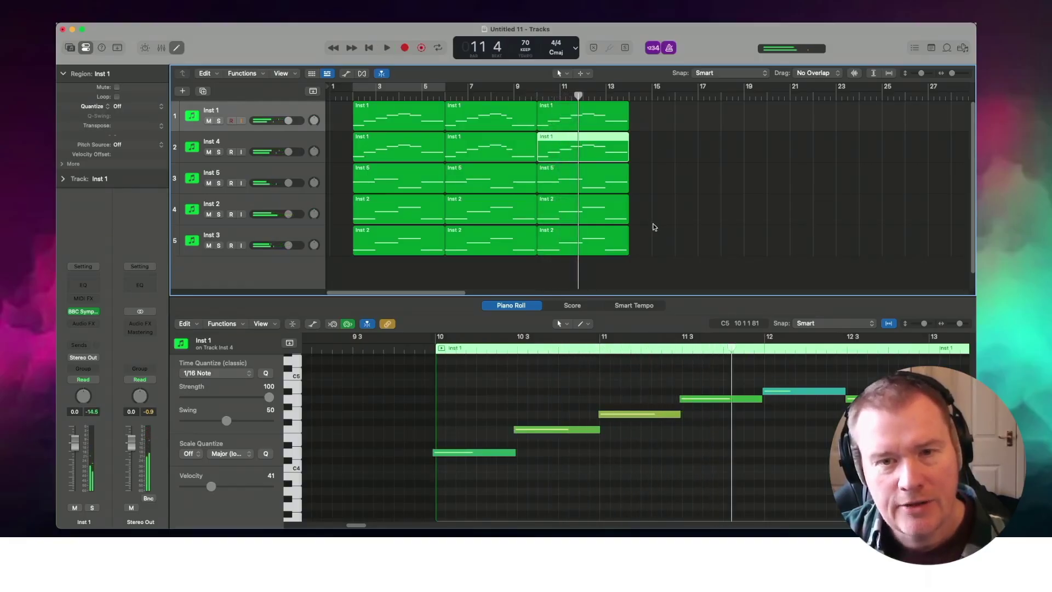
Copy the viola, celli and basses regions to start at bar 14 and place the playhead just before them.
left_click_drag(651, 243, 676, 182)
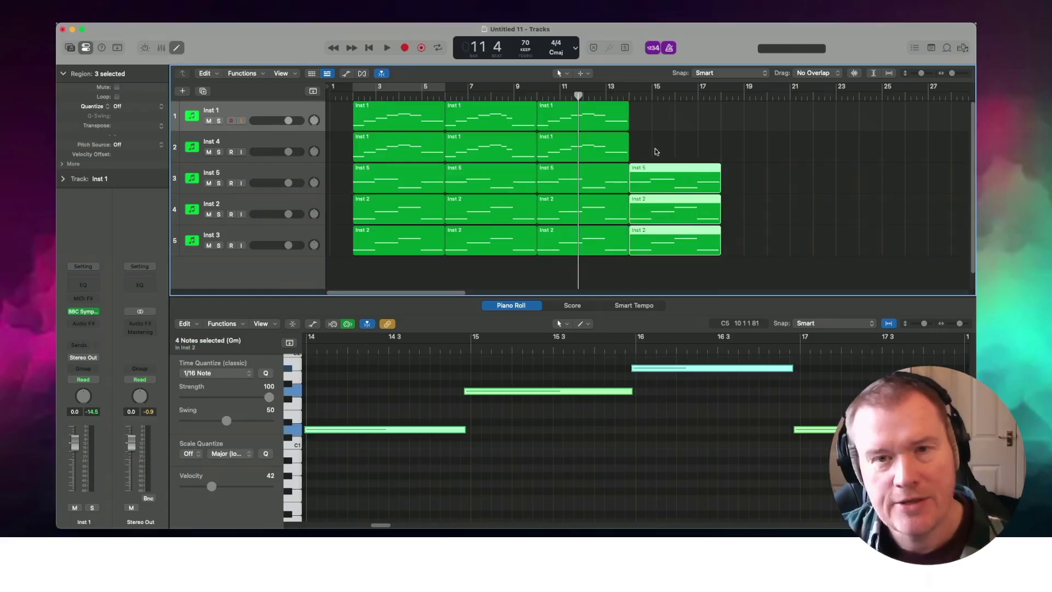
left_click(627, 93)
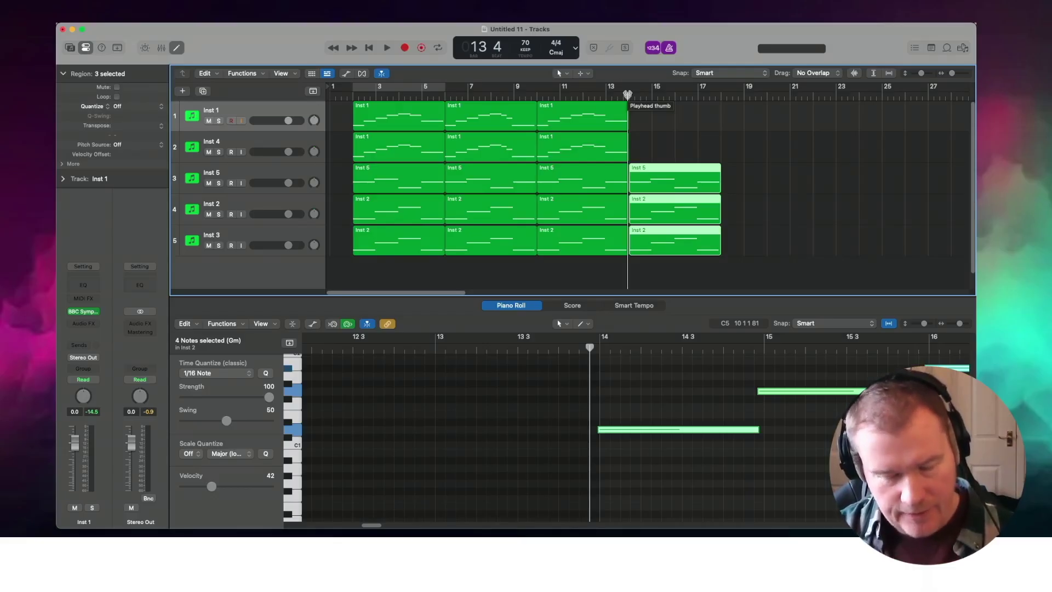
Record a new four-bar violin line on Inst 1 from bar 14 and copy its region down to Inst 4.
key("r")
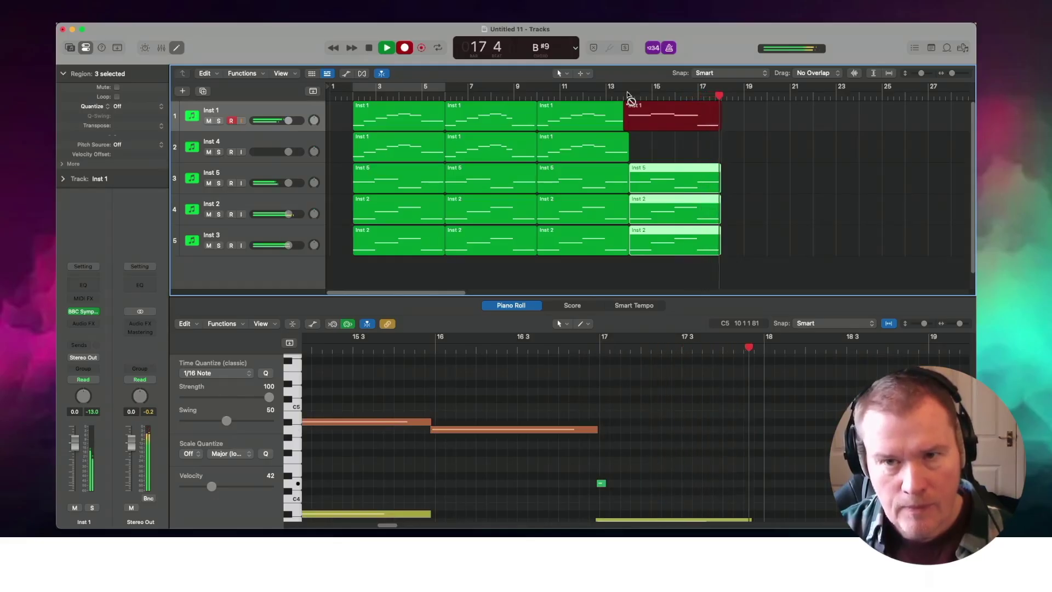
key("space")
left_click_drag(665, 116, 663, 137)
Transpose all notes of the Inst 1 violin region at bar 14 by +12 semitones.
left_click(668, 121)
left_click(619, 400)
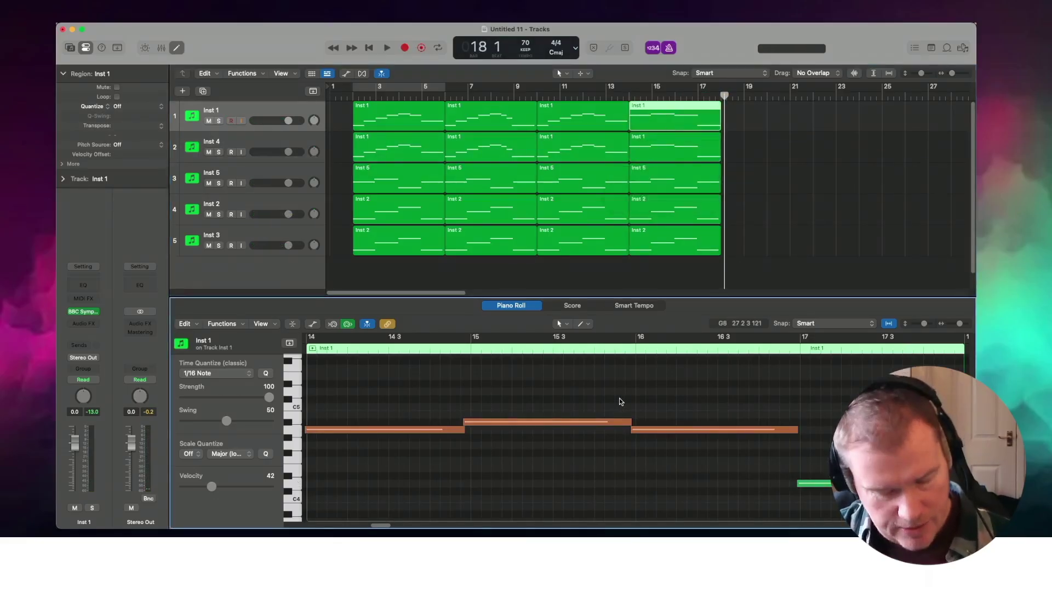
key("super+a")
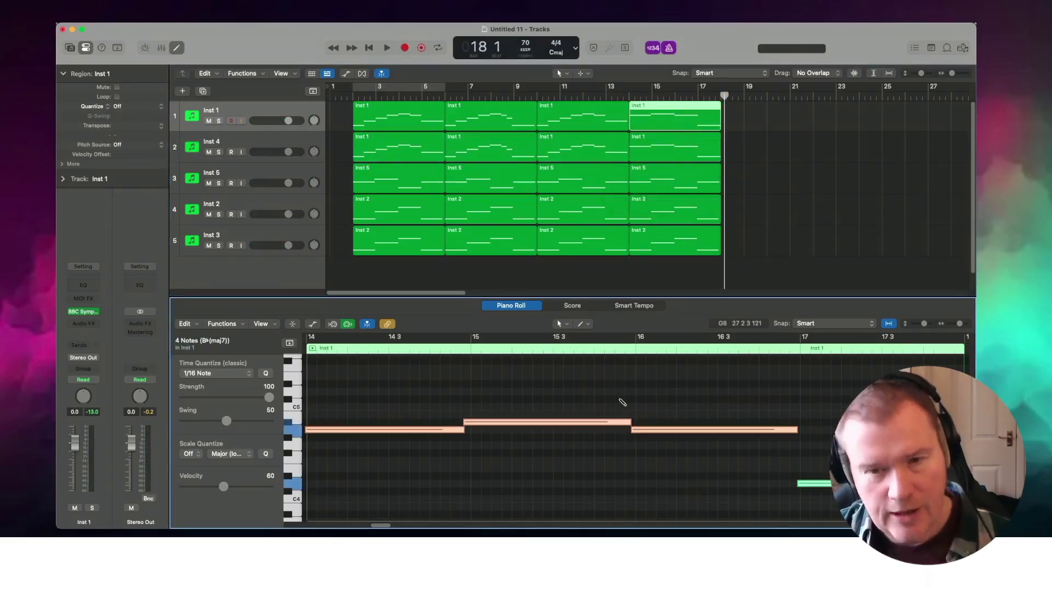
left_click(193, 324)
mouse_move(250, 286)
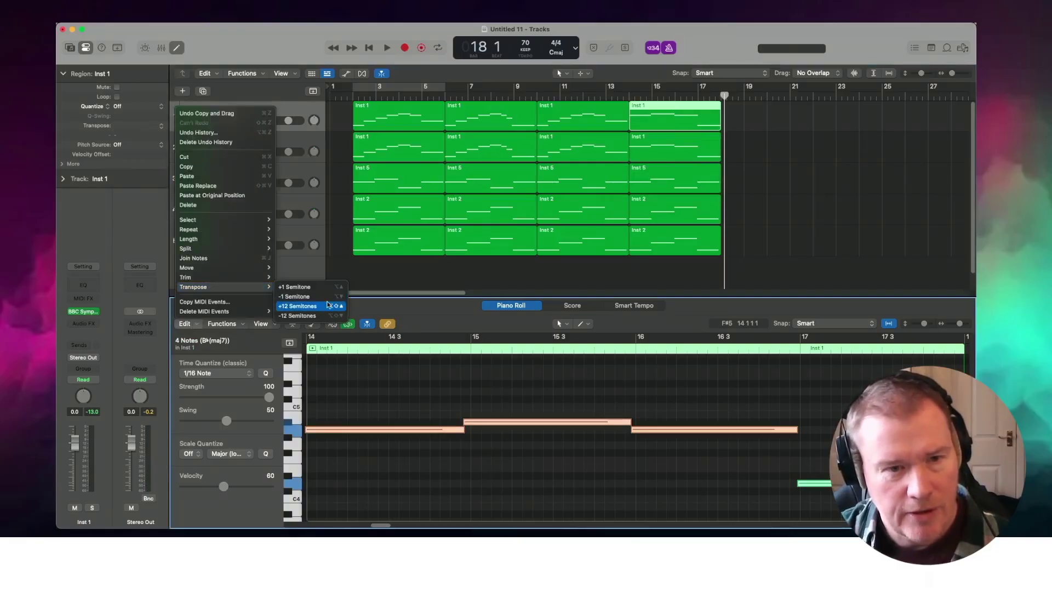
left_click(328, 305)
Play back from just before bar 14 to hear the new octave-higher violin phrase with the other strings.
left_click(627, 95)
key("space")
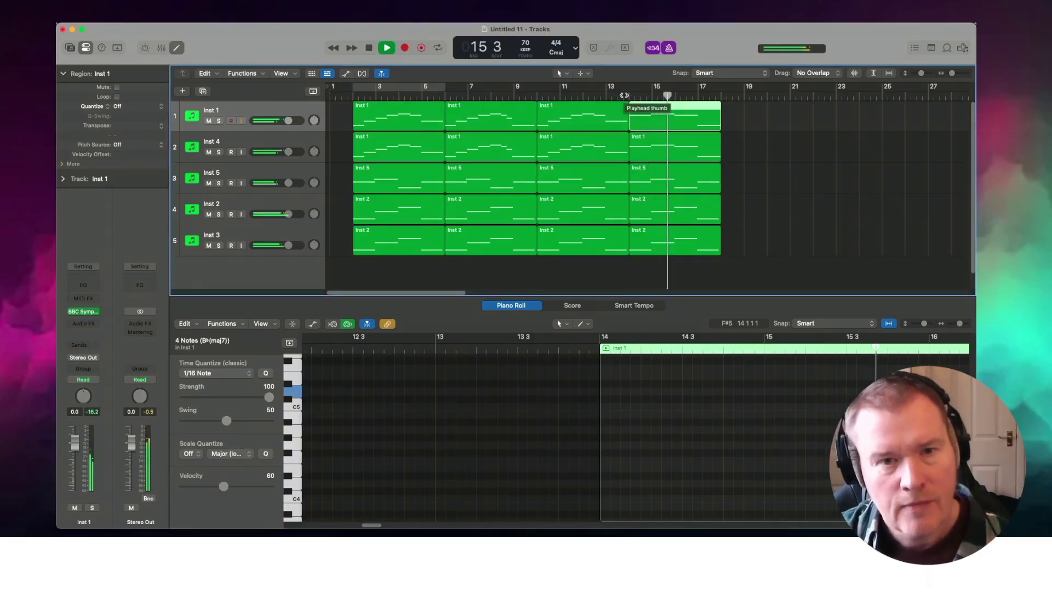
key("space")
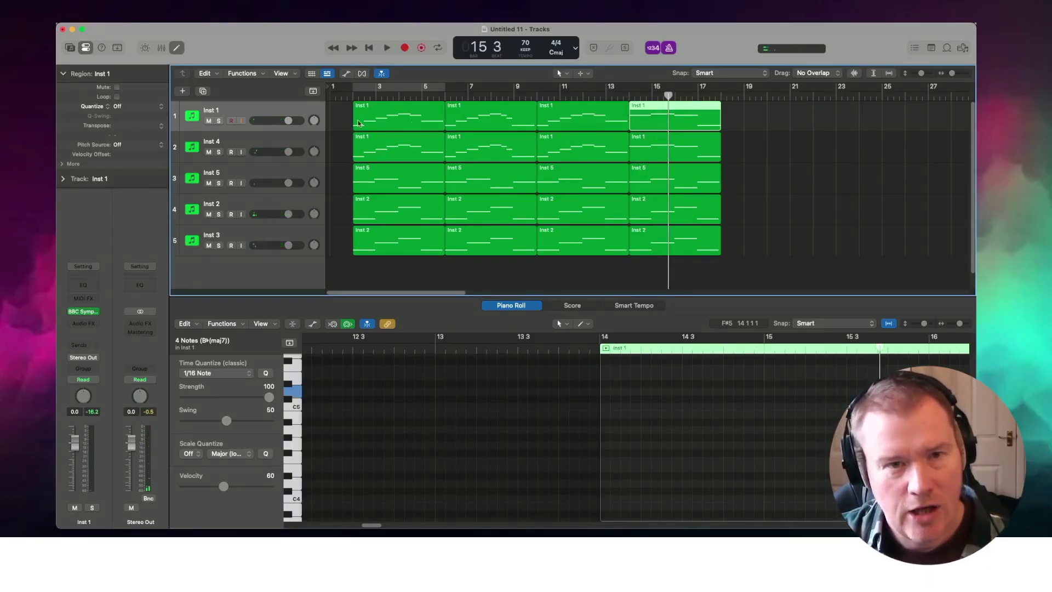
Show all four Inst 1 regions together in the Piano Roll and lengthen the bar 9 note to end at bar 10.
left_click_drag(346, 123, 658, 124)
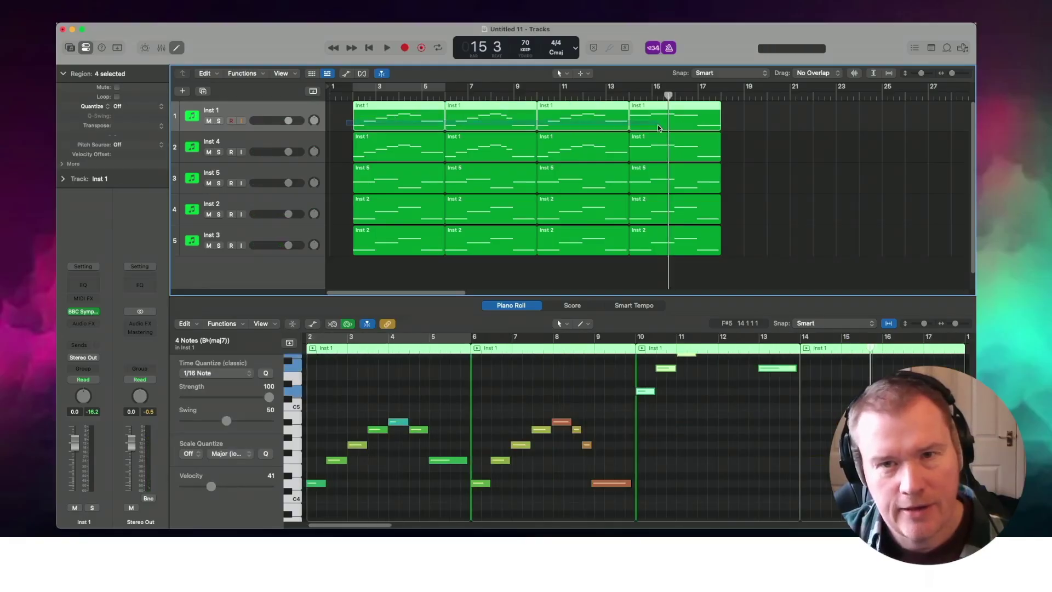
left_click(706, 403)
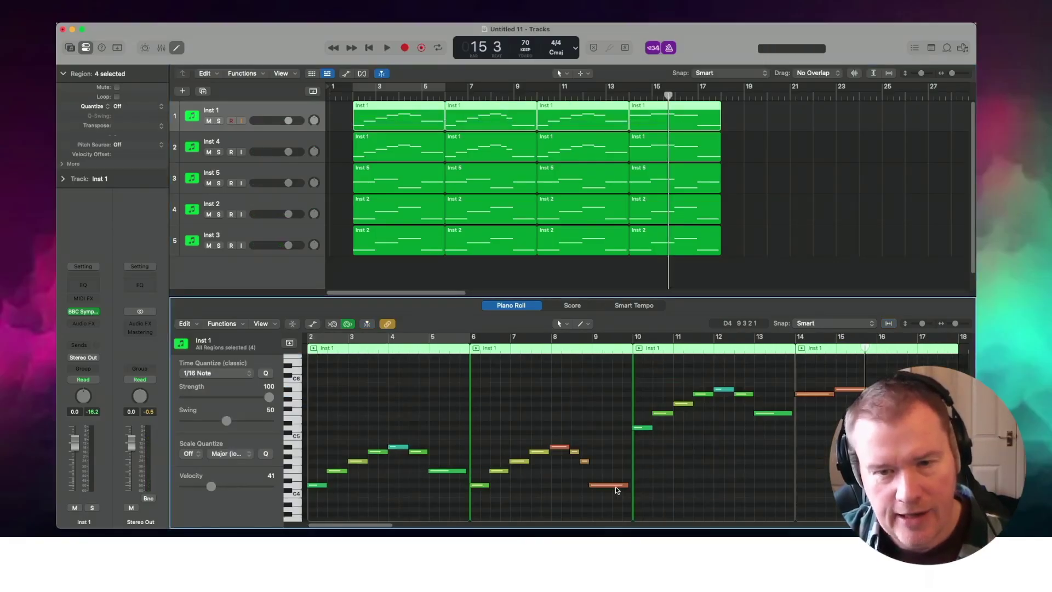
mouse_move(623, 491)
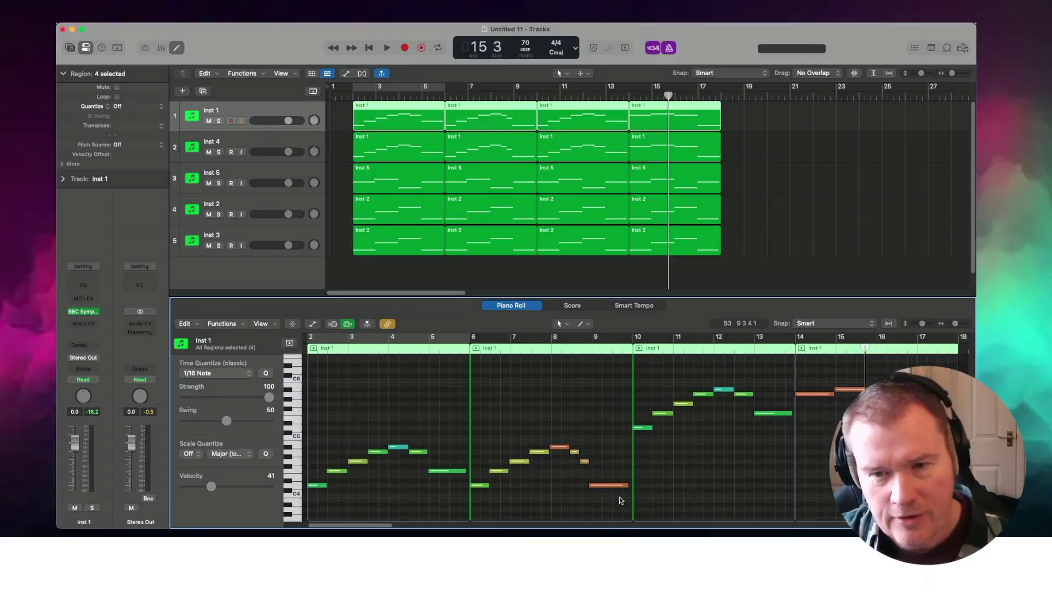
left_click_drag(629, 487, 633, 487)
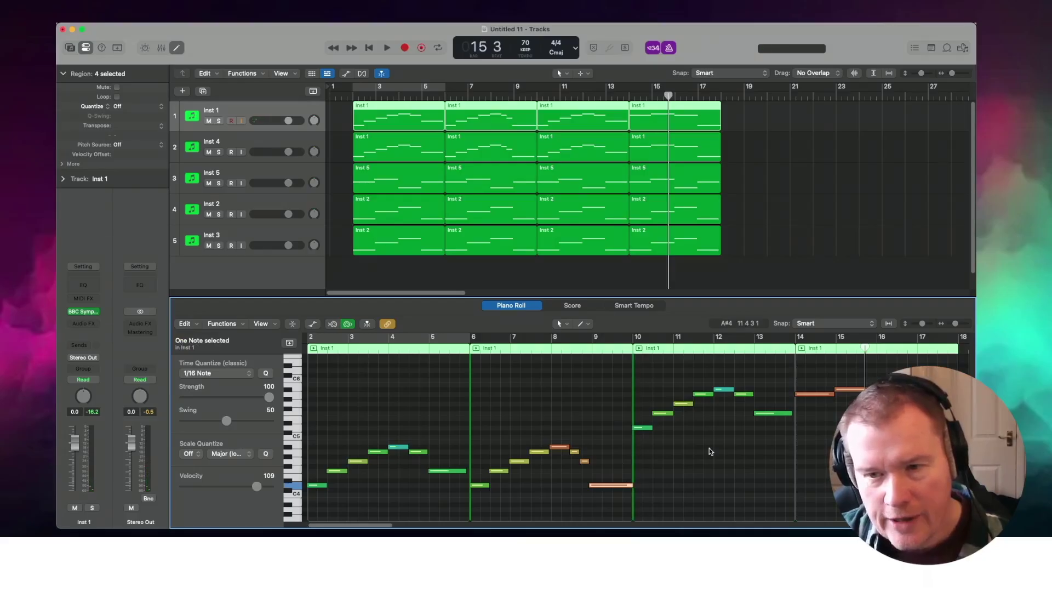
Join the four Inst 4 regions from bar 2 to bar 18 into one region, and return to the Pointer Tool.
left_click_drag(727, 153, 422, 149)
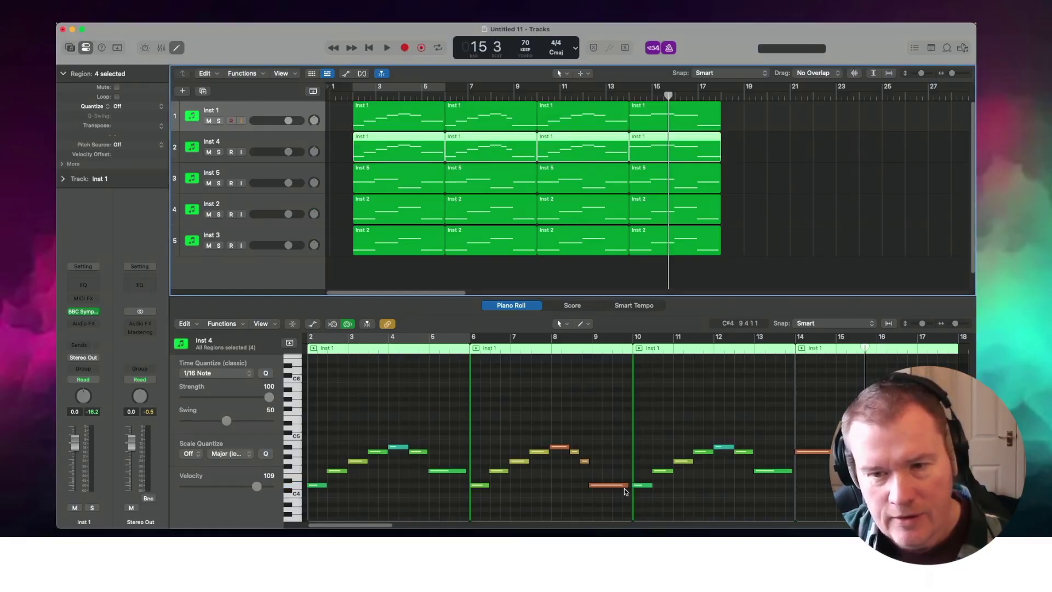
left_click(652, 498)
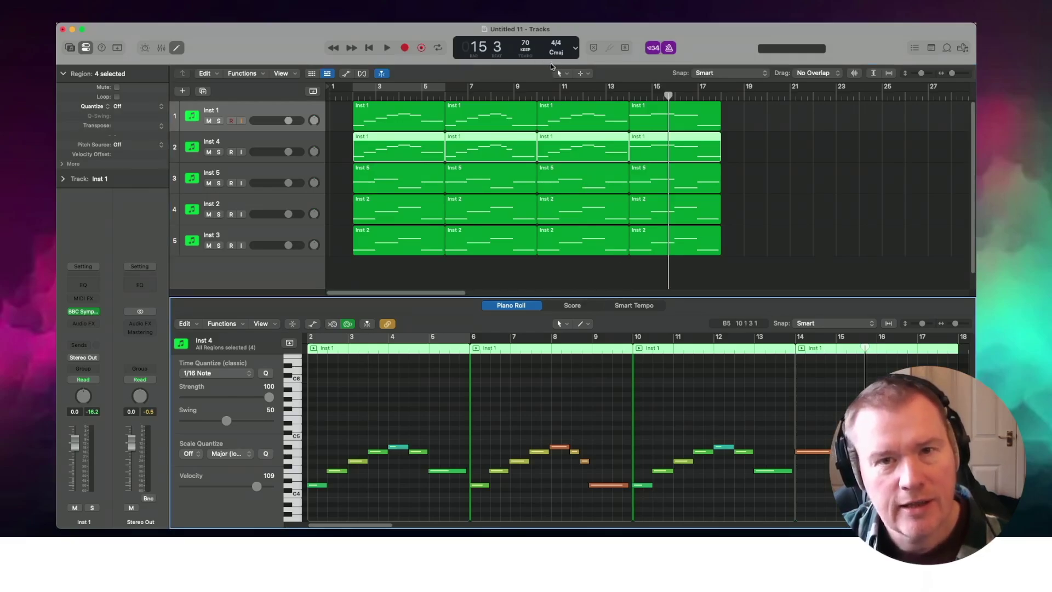
left_click(565, 73)
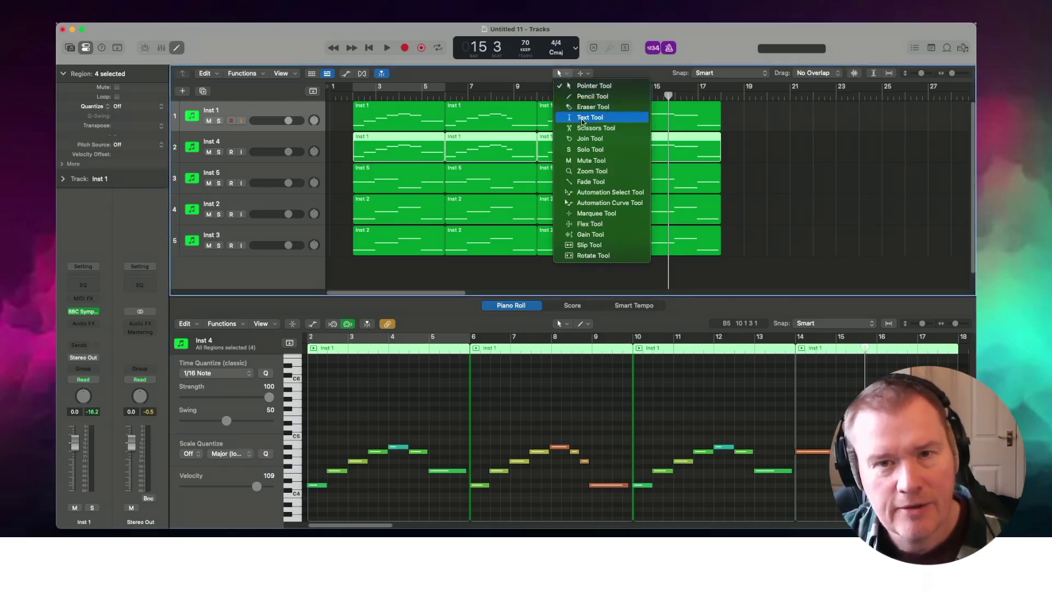
left_click(584, 139)
left_click(577, 154)
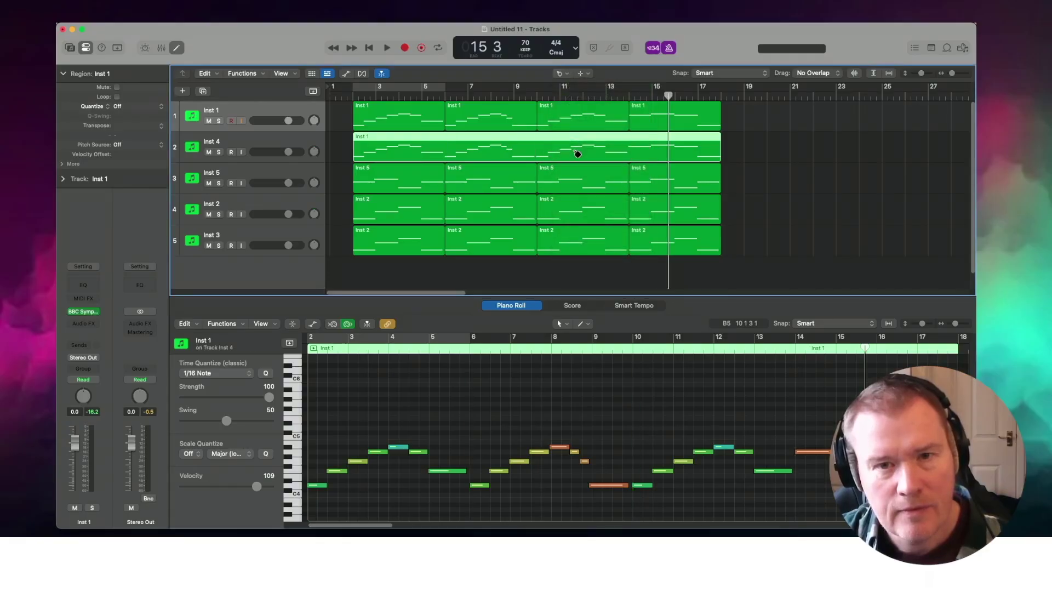
left_click(568, 77)
left_click(578, 84)
Delete the Inst 4 note starting at bar 10 and lengthen the long bar 9 note across the bar line to the following note.
left_click(642, 485)
key("Delete")
left_click_drag(627, 486, 653, 487)
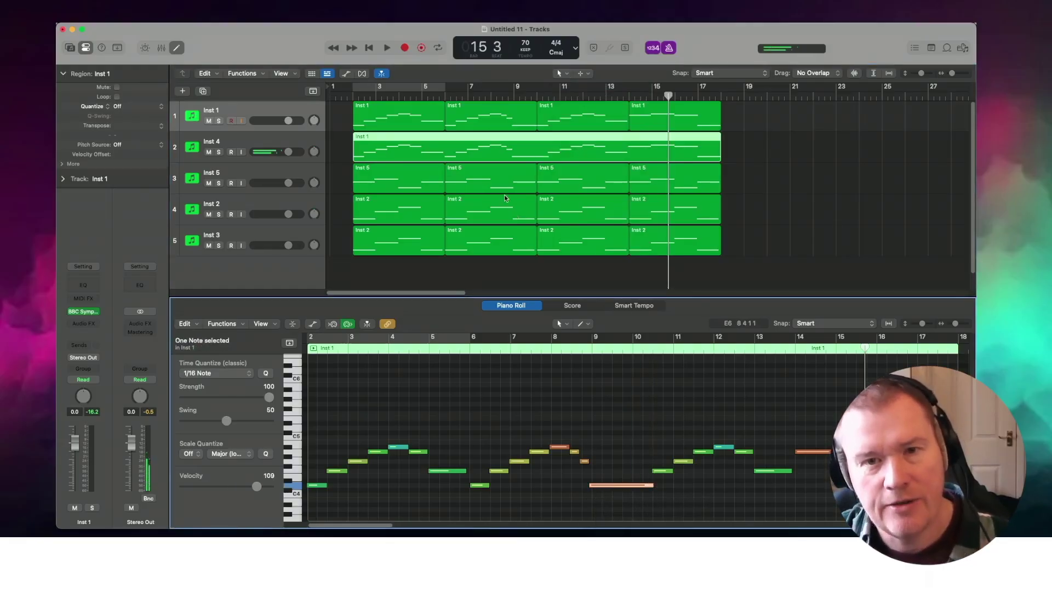
Join the four Inst 5 viola regions into one region with the Join Tool.
left_click(435, 176)
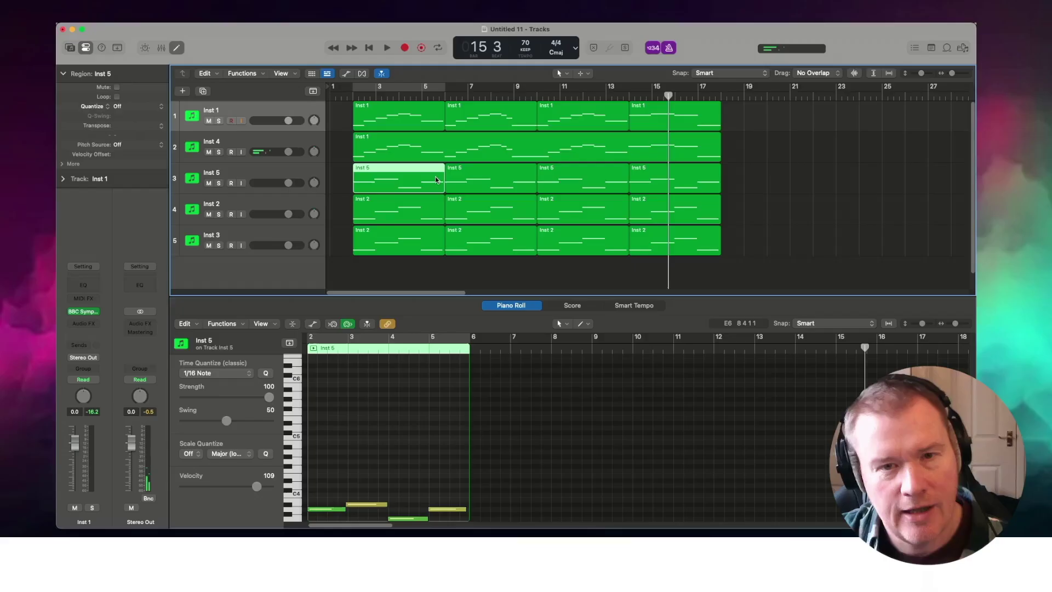
left_click(494, 183, "shift")
left_click(597, 179, "shift")
left_click(656, 182, "shift")
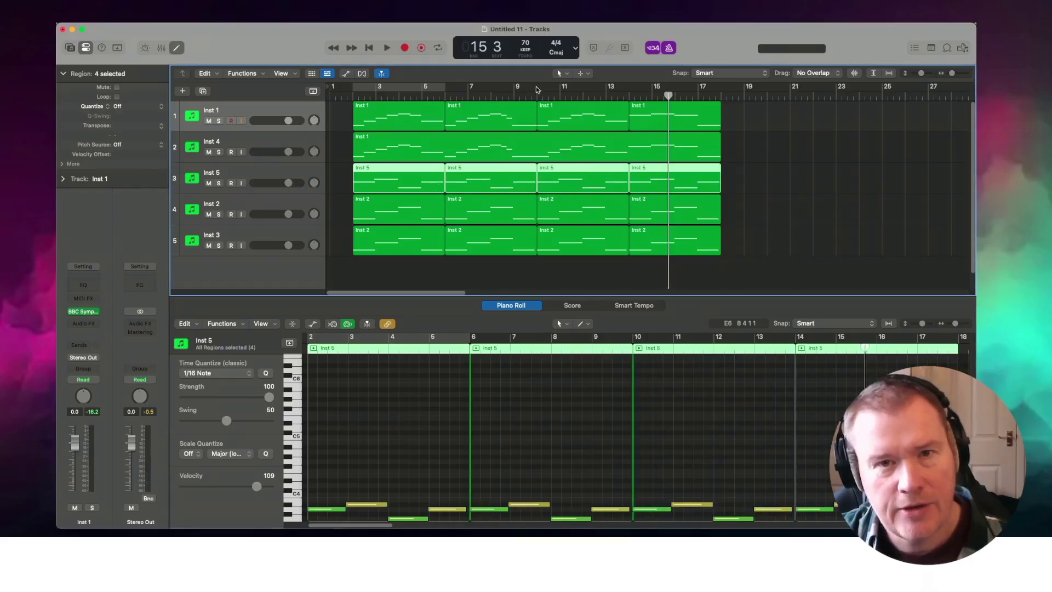
left_click(559, 73)
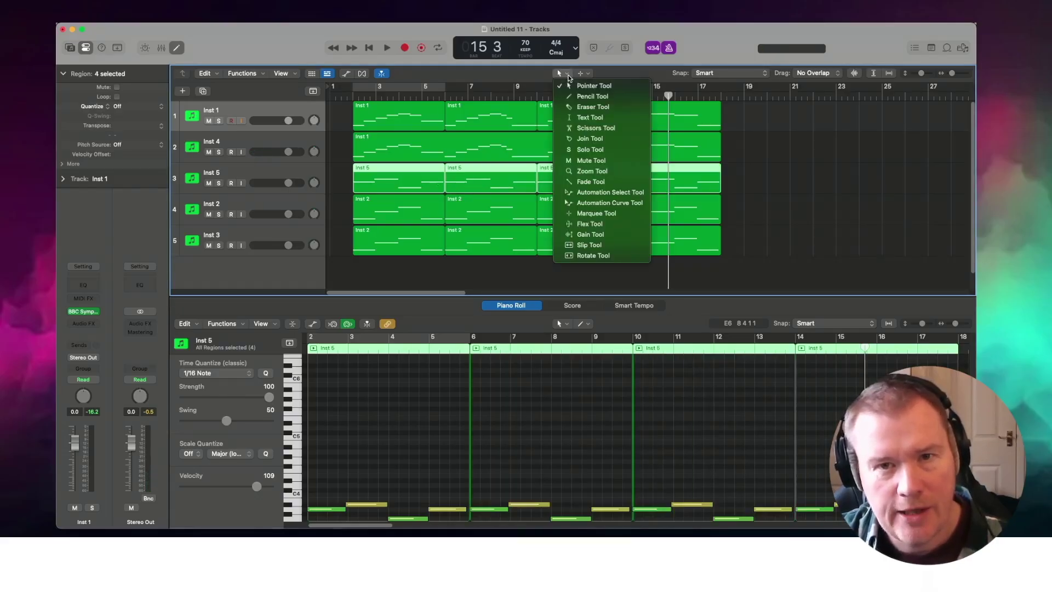
left_click(570, 139)
left_click(562, 191)
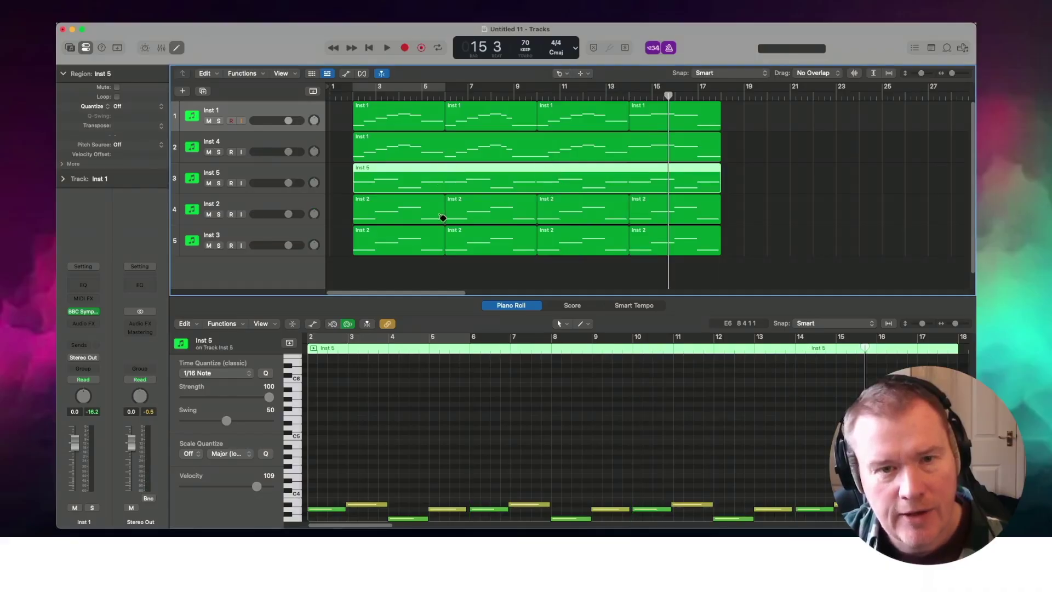
Join the four Inst 2 regions from bar 2 to bar 18 into one region.
left_click(442, 217)
left_click(515, 211)
left_click(570, 214)
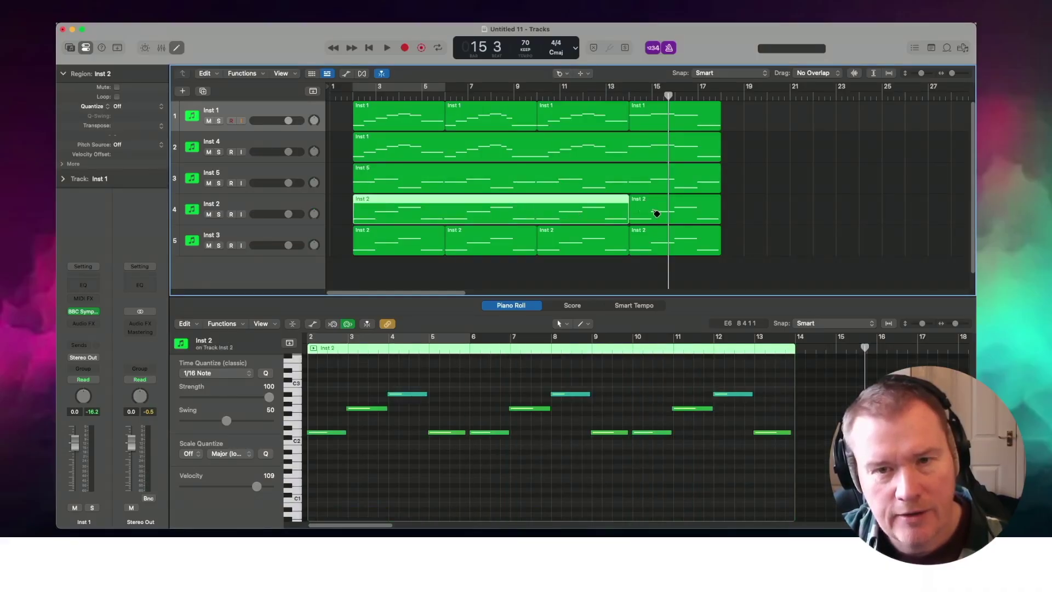
left_click(655, 213)
Join the four Inst 3 regions into one region and return to the Pointer Tool.
left_click(424, 245)
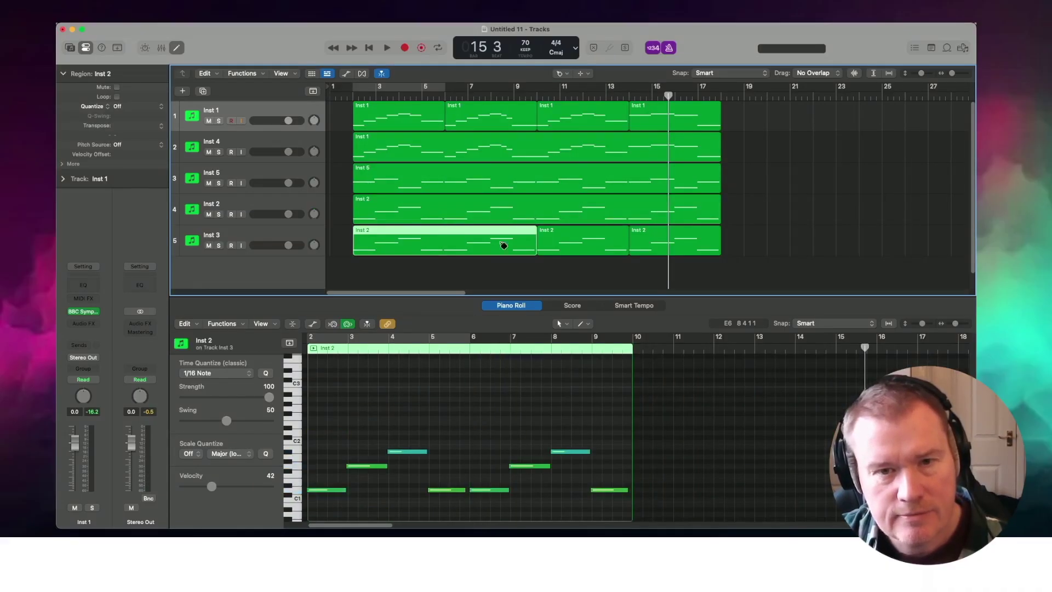
left_click(496, 245)
left_click(572, 245)
left_click(663, 239)
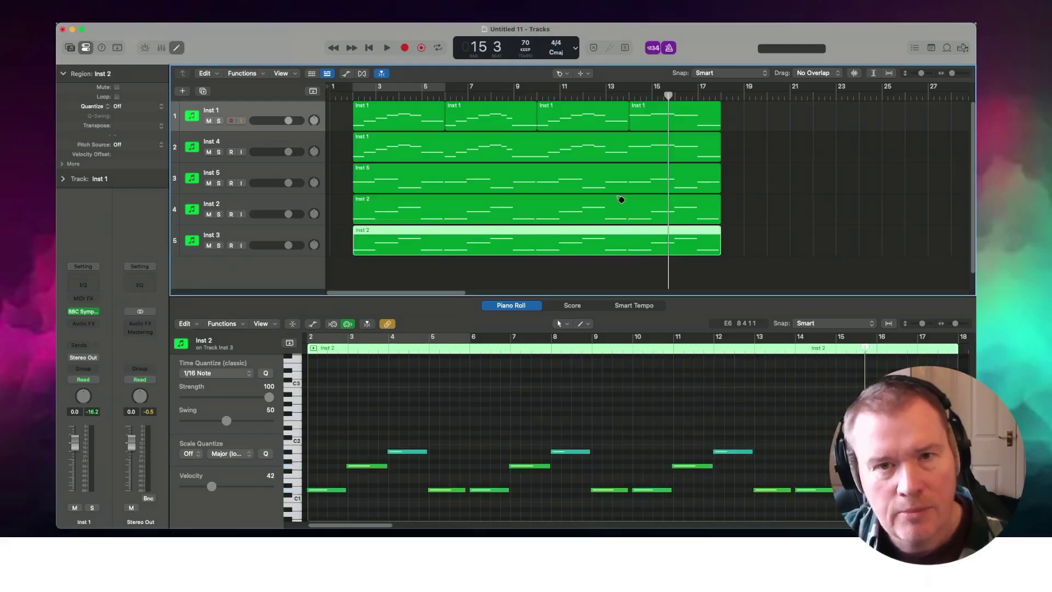
left_click(562, 76)
left_click(576, 83)
In the Inst 5 region, delete the notes at bars 6, 10 and 14 and extend the bar 5, 9 and 13 notes over the gaps.
left_click(533, 176)
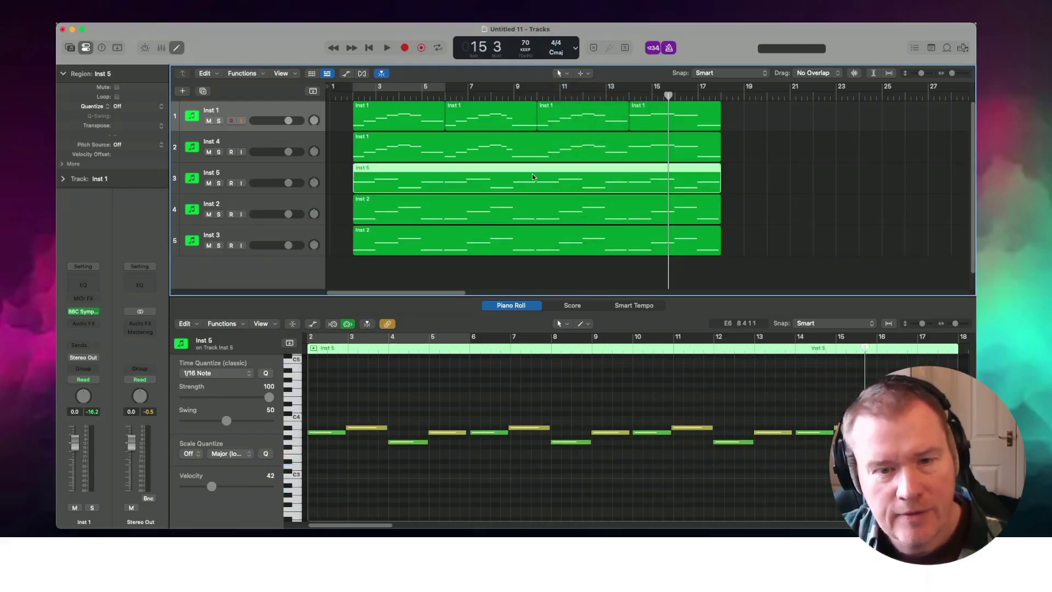
left_click(487, 432)
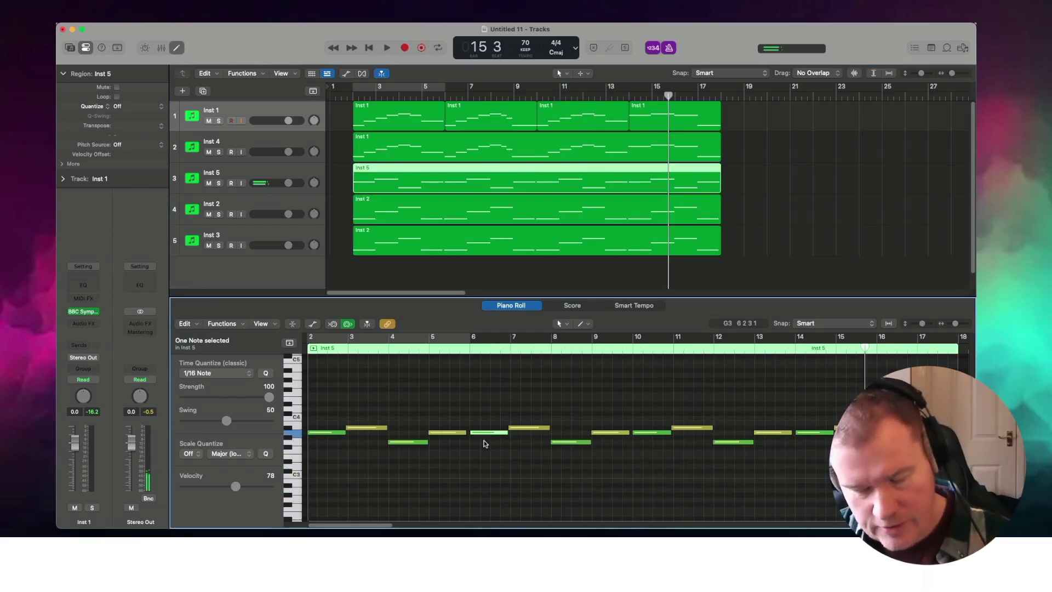
left_click_drag(463, 434, 509, 440)
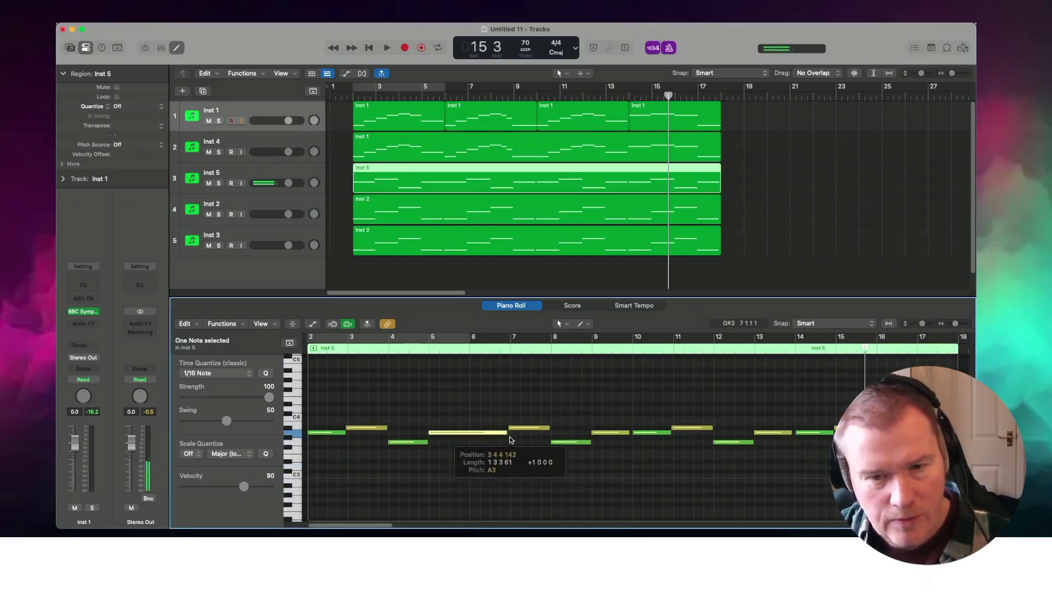
left_click(640, 432)
key("Delete")
left_click_drag(630, 432, 675, 439)
left_click(824, 431)
key("Delete")
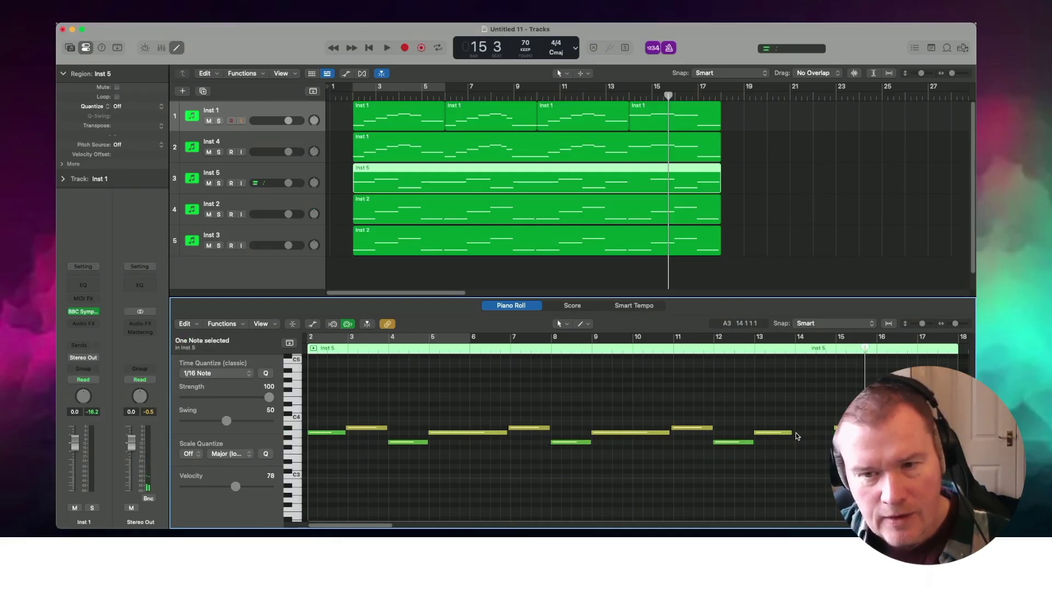
left_click_drag(791, 432, 834, 432)
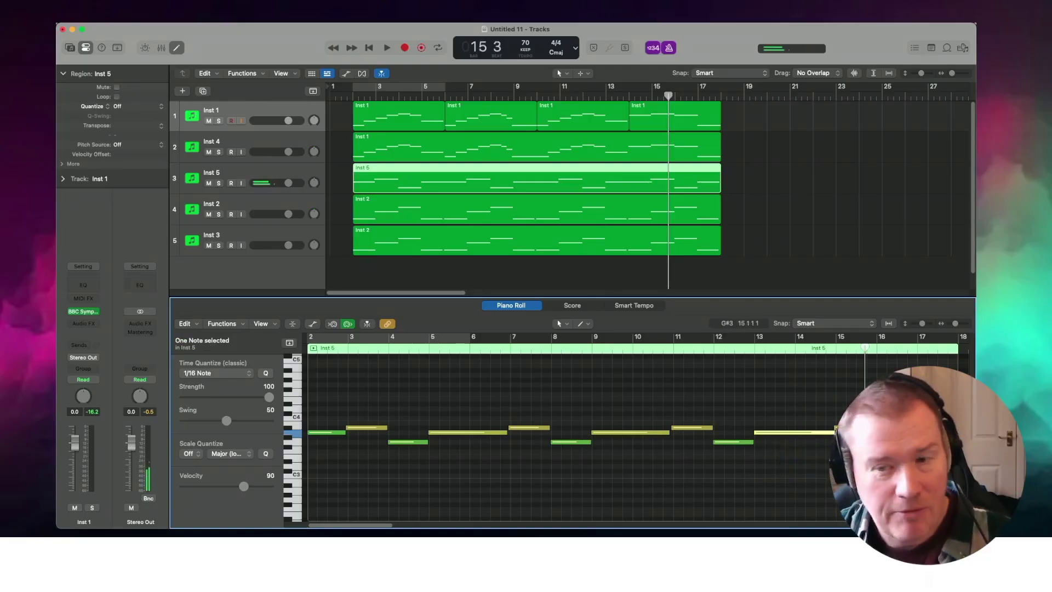
In the Inst 2 region, delete the repeated notes at bars 6, 10 and 14 and extend the bar 5, 9 and 13 notes over them.
left_click(614, 217)
left_click(487, 432)
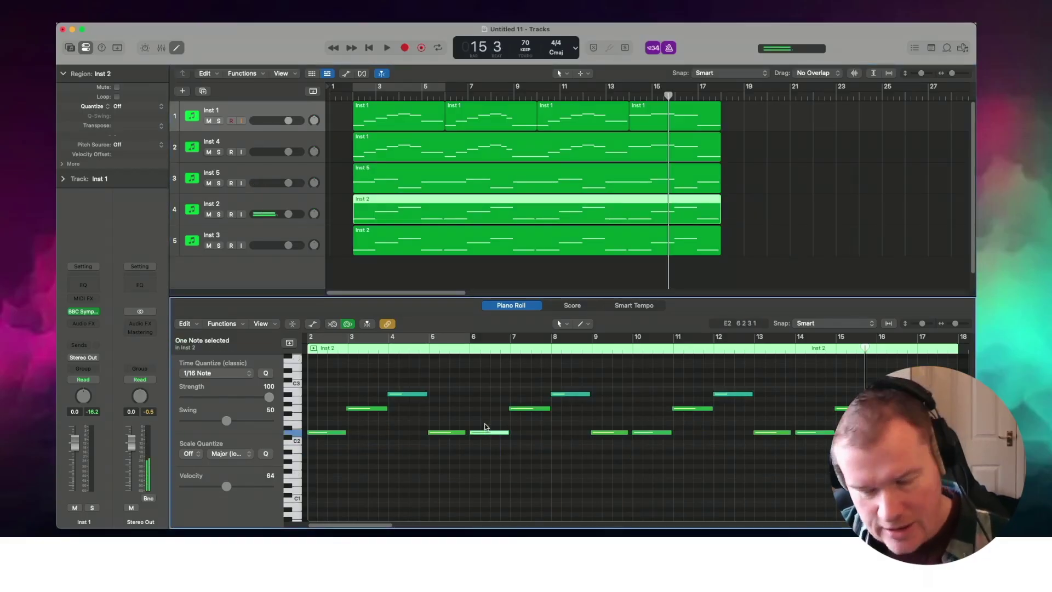
key("Delete")
left_click_drag(464, 434, 511, 433)
left_click(650, 422)
left_click(652, 432)
key("Delete")
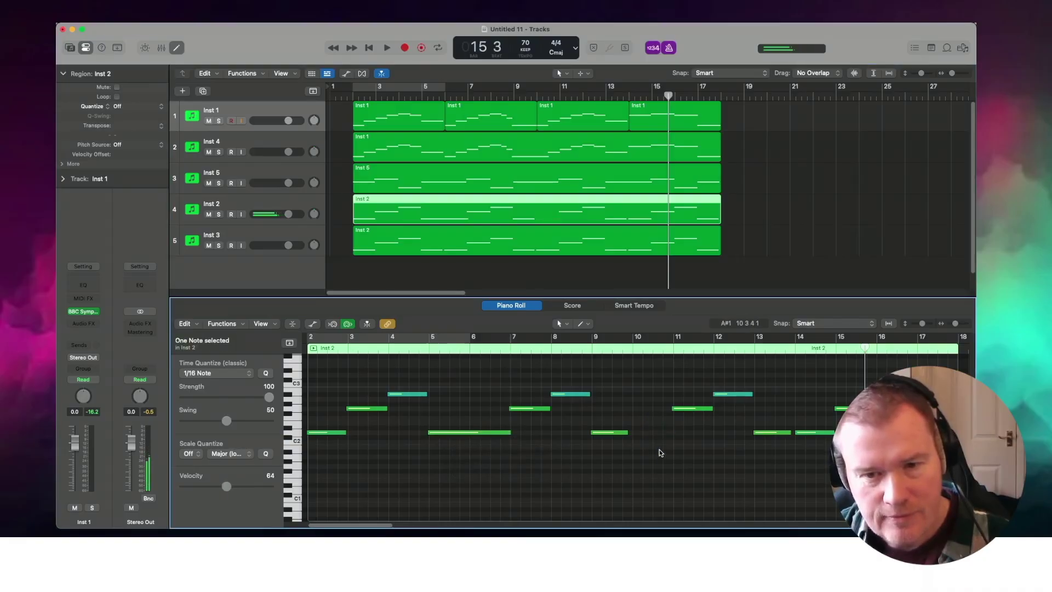
left_click_drag(627, 432, 674, 434)
left_click(805, 433)
key("Delete")
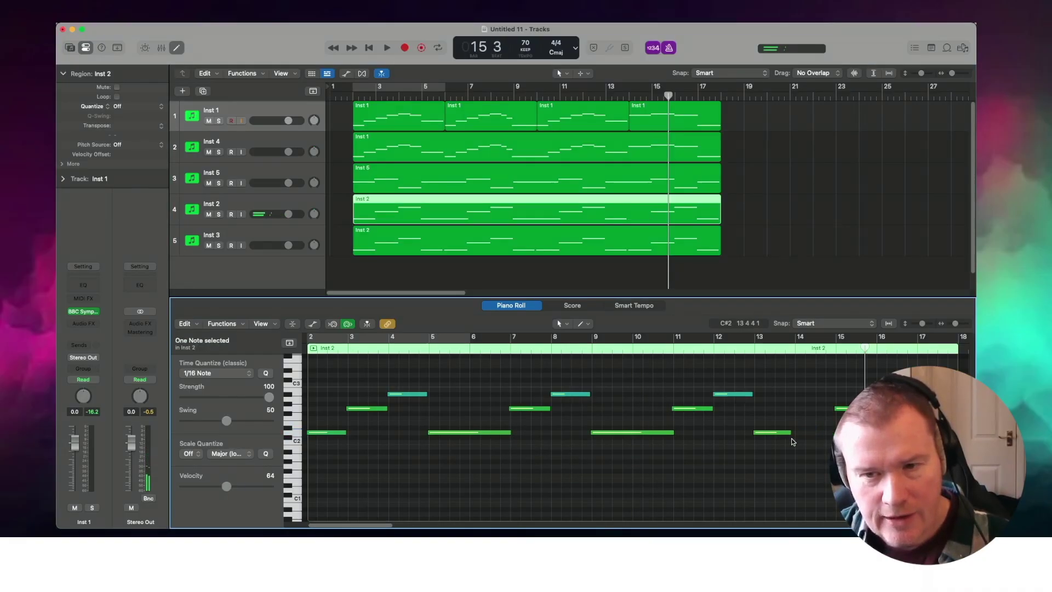
left_click_drag(790, 432, 837, 432)
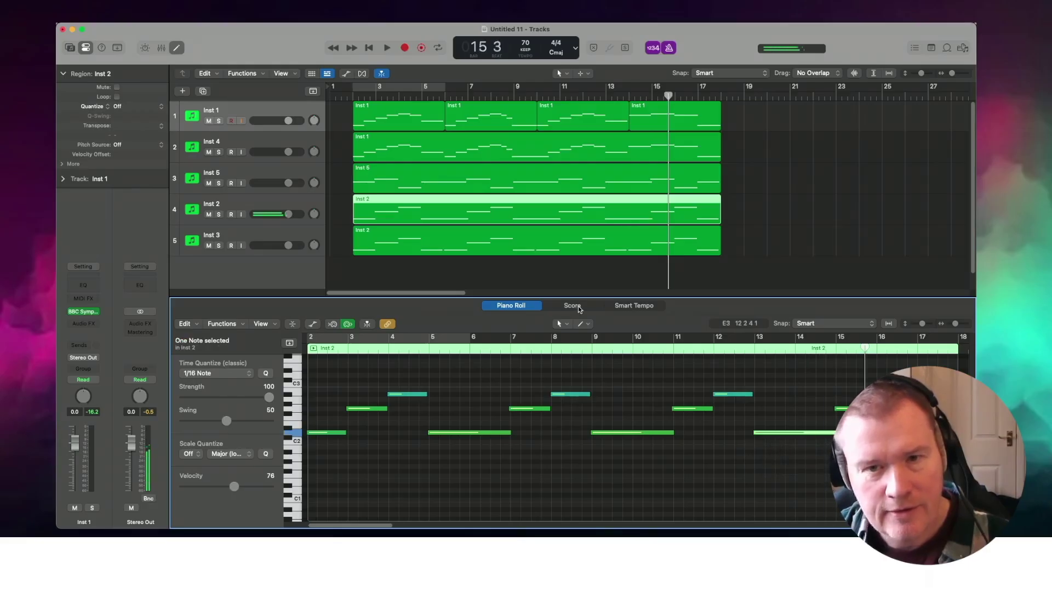
In the Inst 3 region, delete the repeated notes at bars 6, 10 and 14 and extend the bar 5, 9 and 13 notes over them.
left_click(576, 247)
left_click(490, 491)
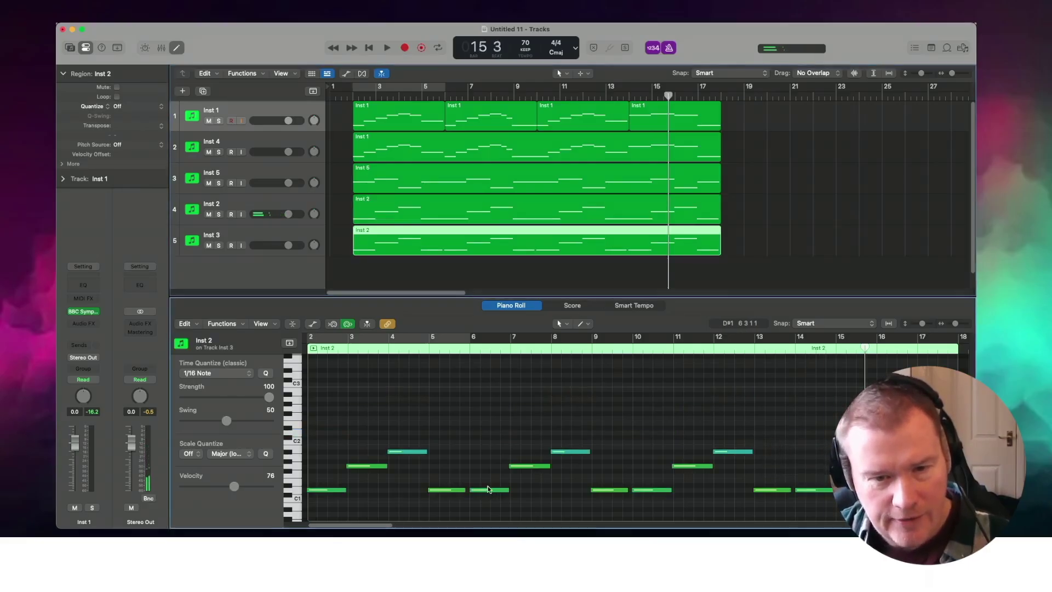
key("Delete")
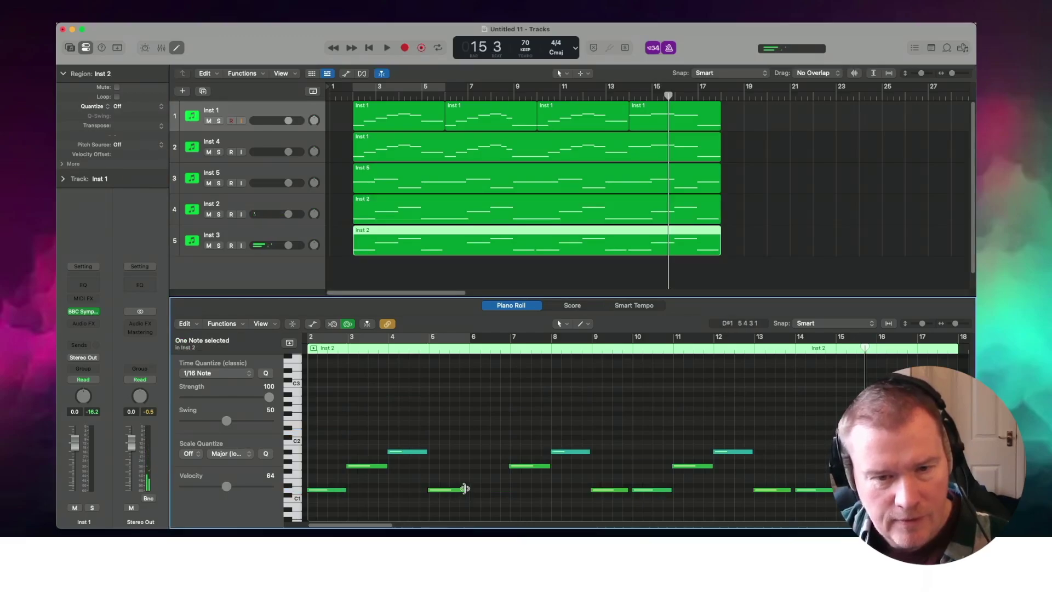
left_click_drag(464, 489, 510, 493)
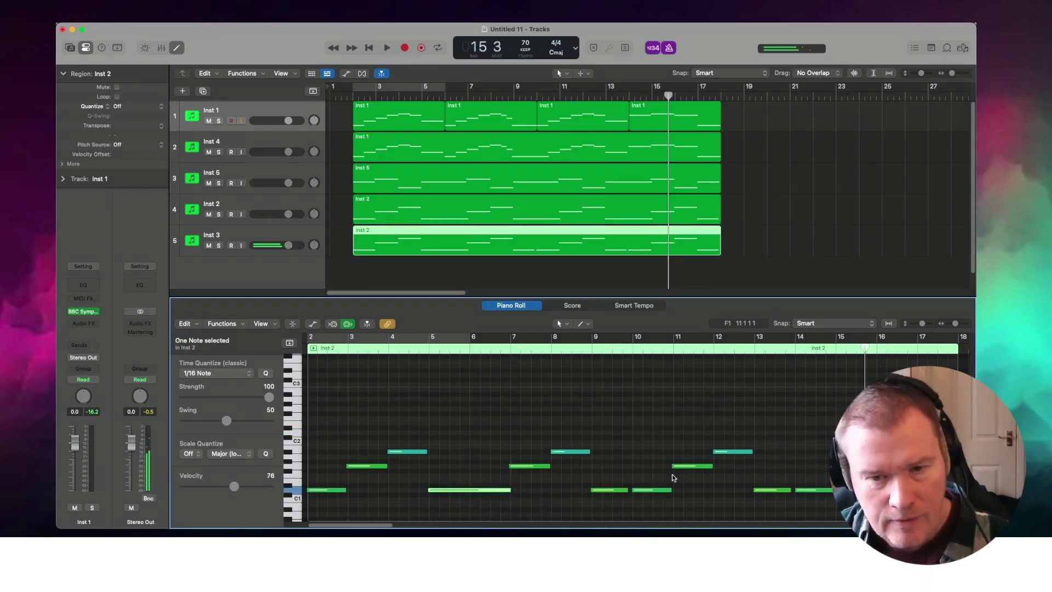
left_click(652, 490)
key("Delete")
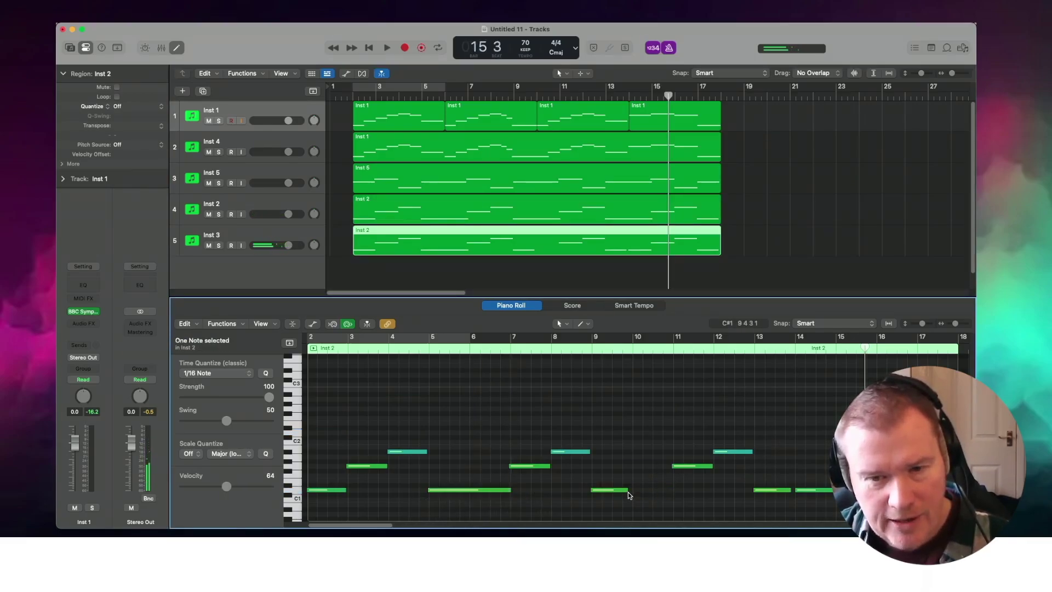
left_click_drag(627, 490, 676, 492)
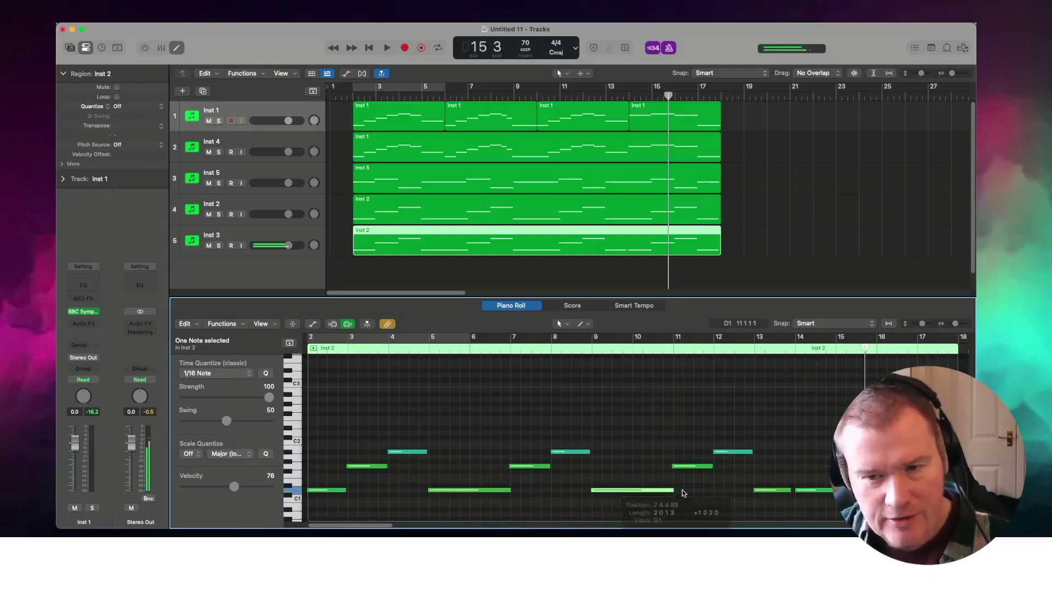
left_click(808, 489)
key("Delete")
left_click_drag(790, 489, 832, 493)
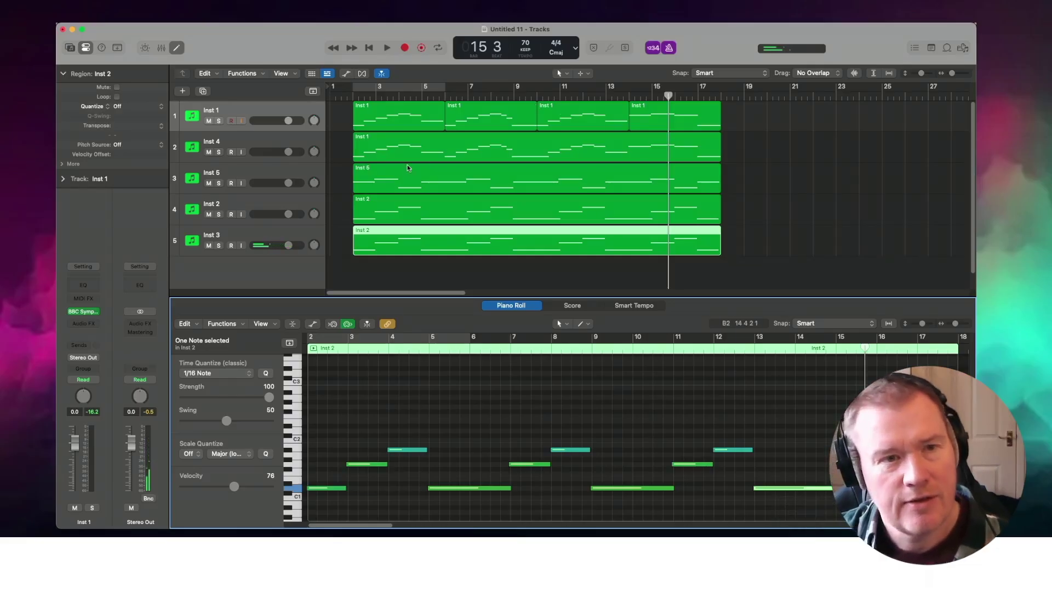
Switch the Inst 1 track's Violins 1 instrument to the Tremolo articulation and close its plug-in window.
left_click(289, 112)
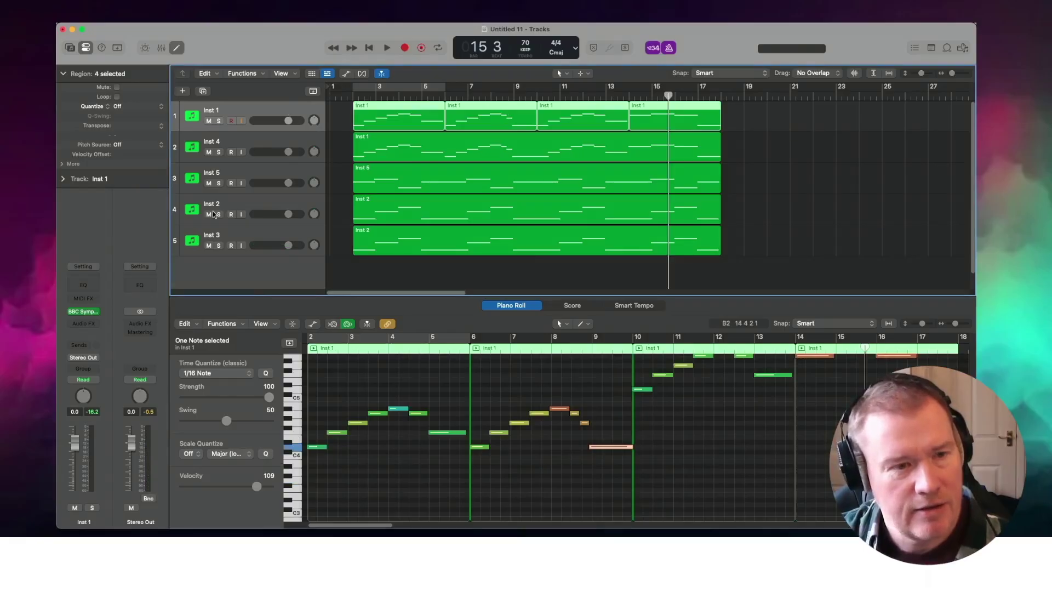
left_click(84, 316)
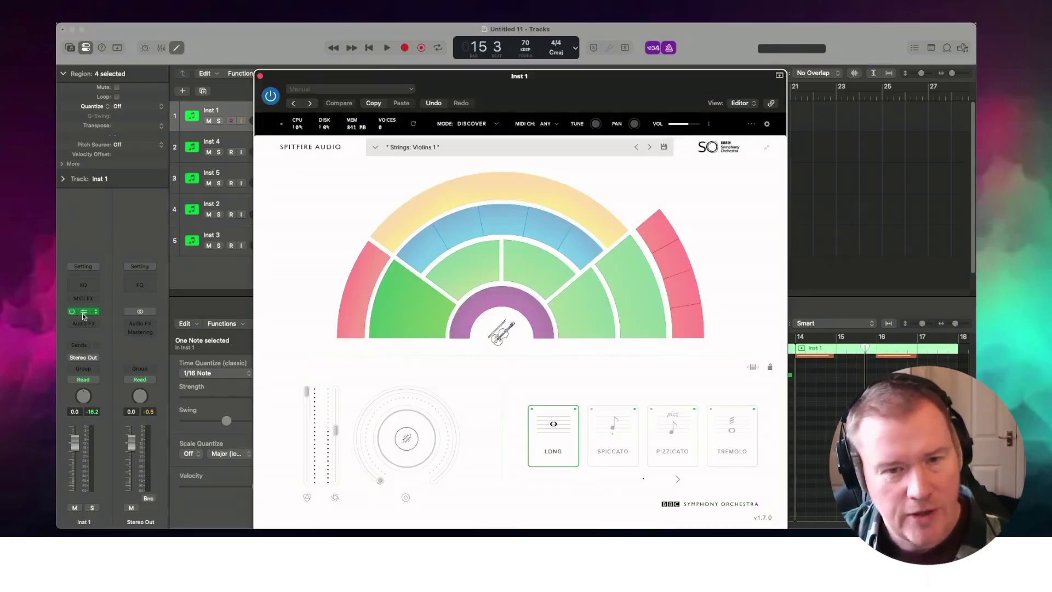
left_click(722, 436)
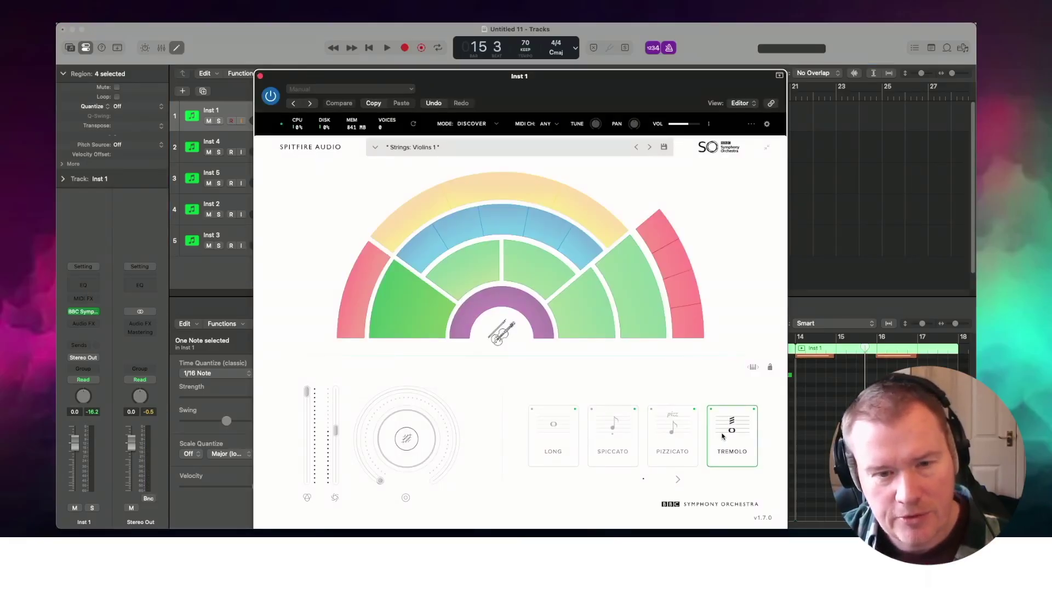
left_click(261, 77)
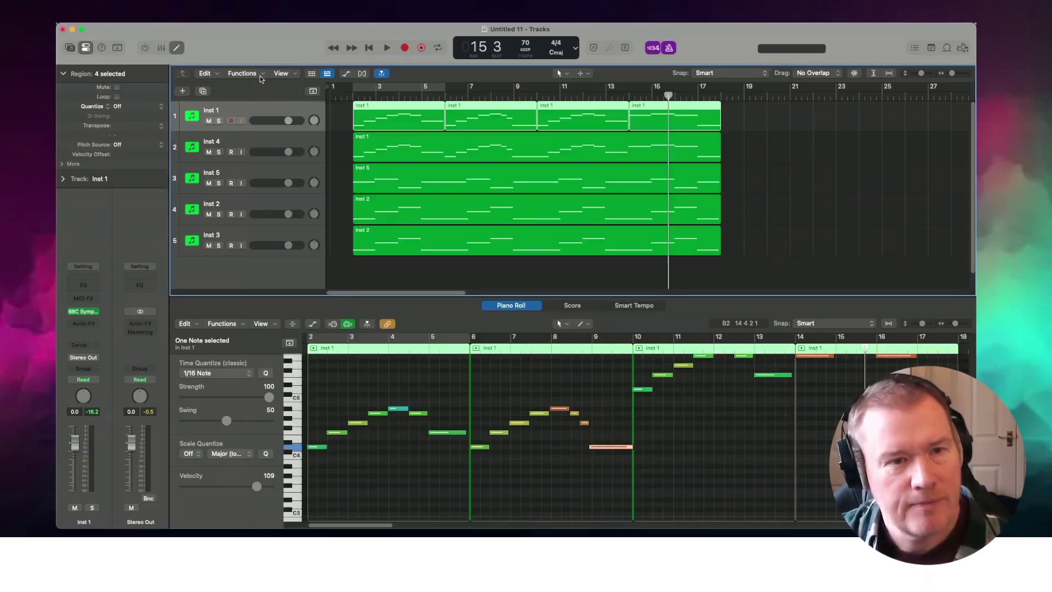
Switch the Inst 4 track's Violins 2 instrument to the Tremolo articulation and close its plug-in window.
left_click(261, 144)
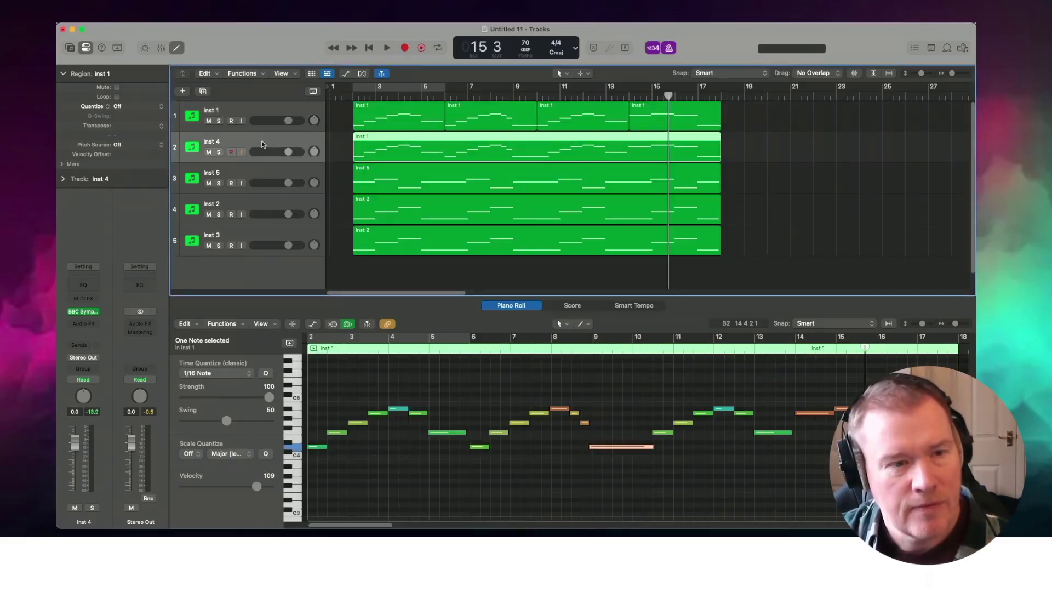
left_click(83, 311)
left_click(821, 501)
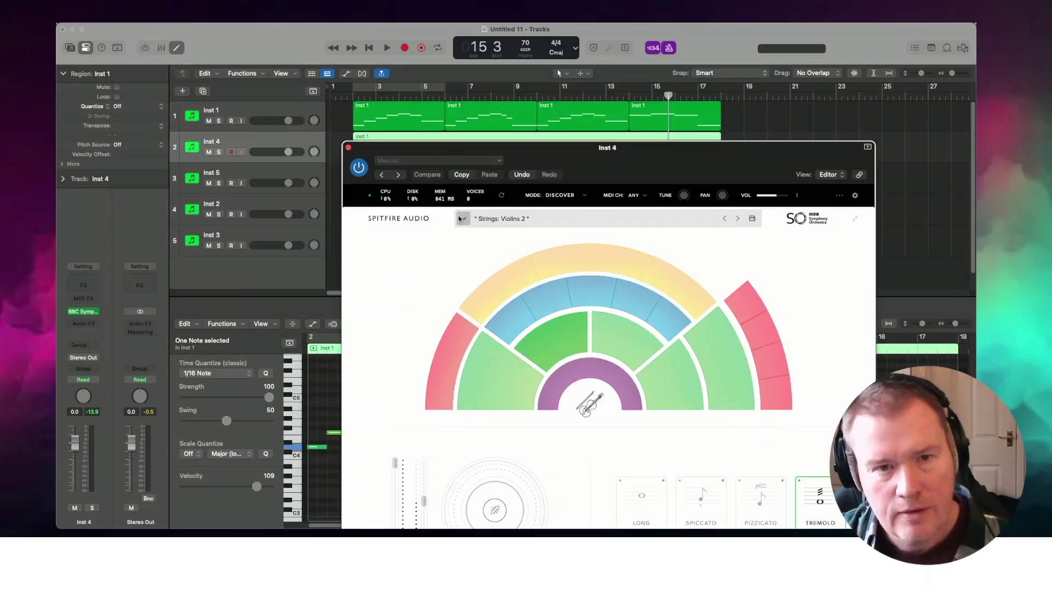
left_click(348, 149)
Play the arrangement from just before bar 2 to hear the tremolo violins, stopping in bar 6.
left_click(348, 96)
key("space")
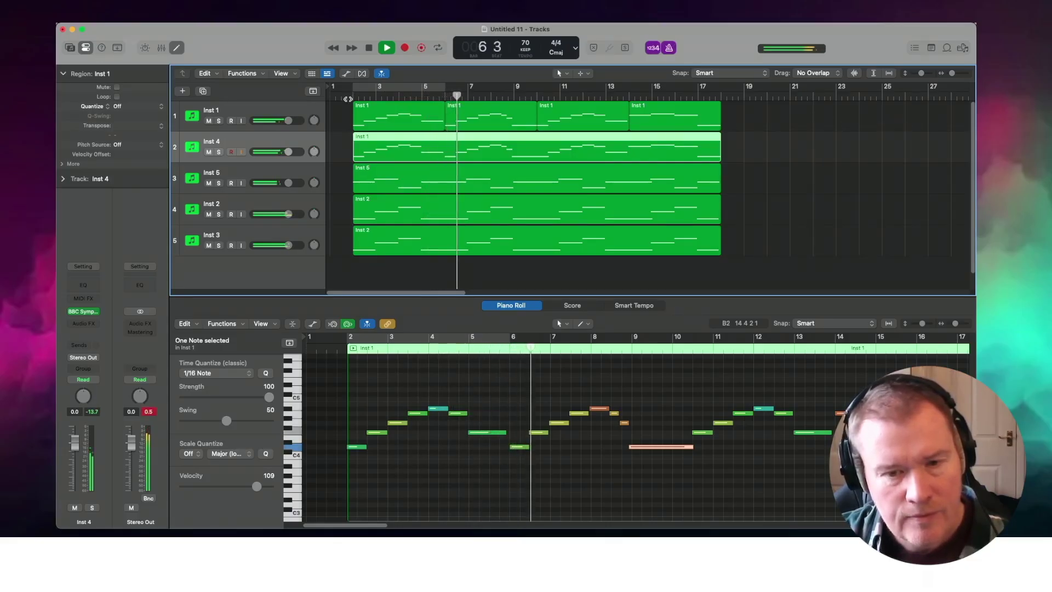
key("space")
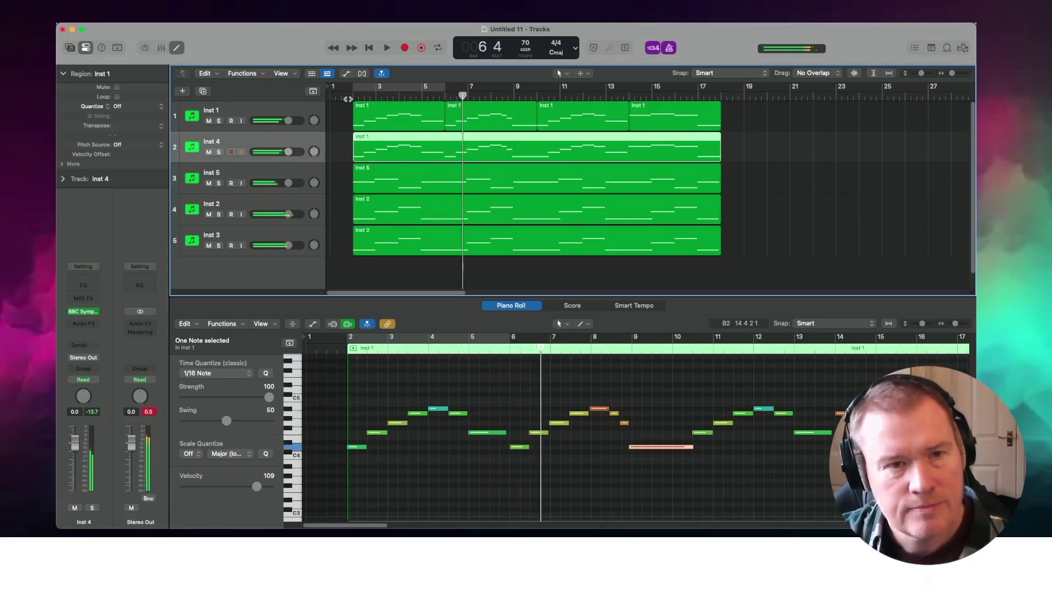
Show track automation, choose Modulation for the Inst 1 track and set its starting level to about 46.
left_click(276, 111)
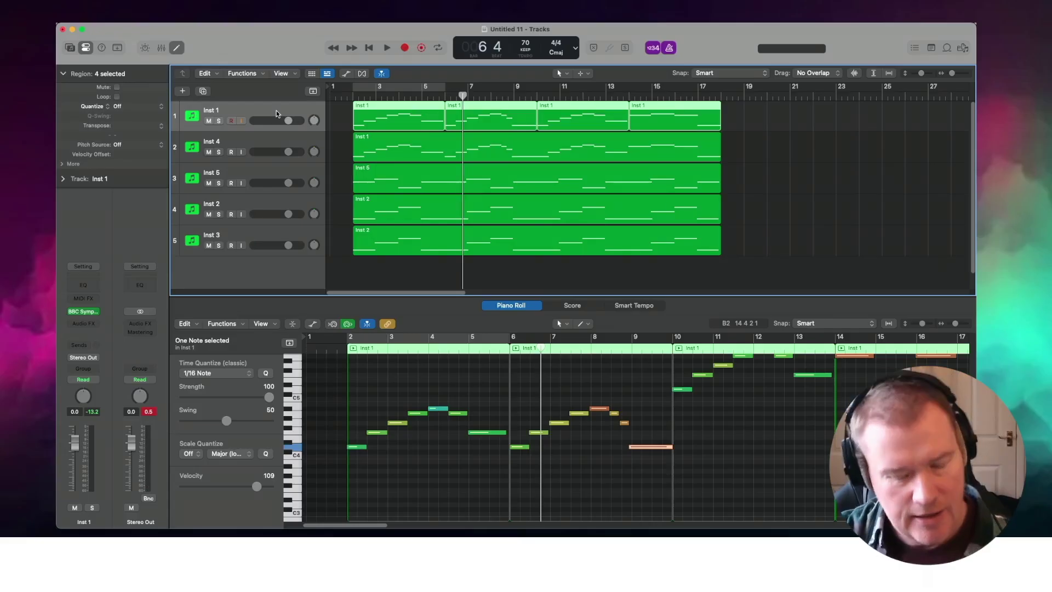
key("a")
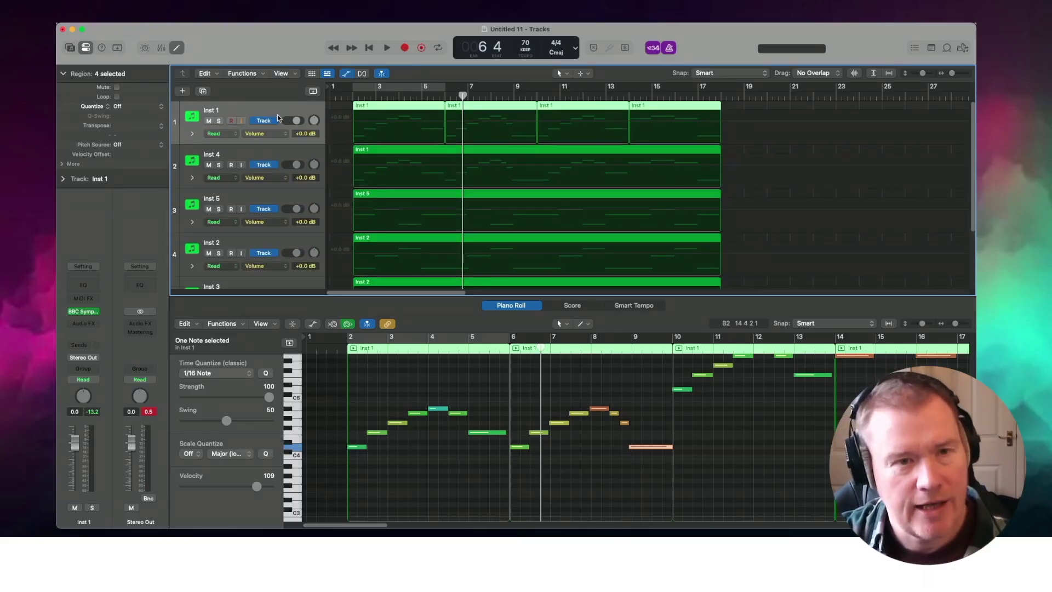
left_click(276, 137)
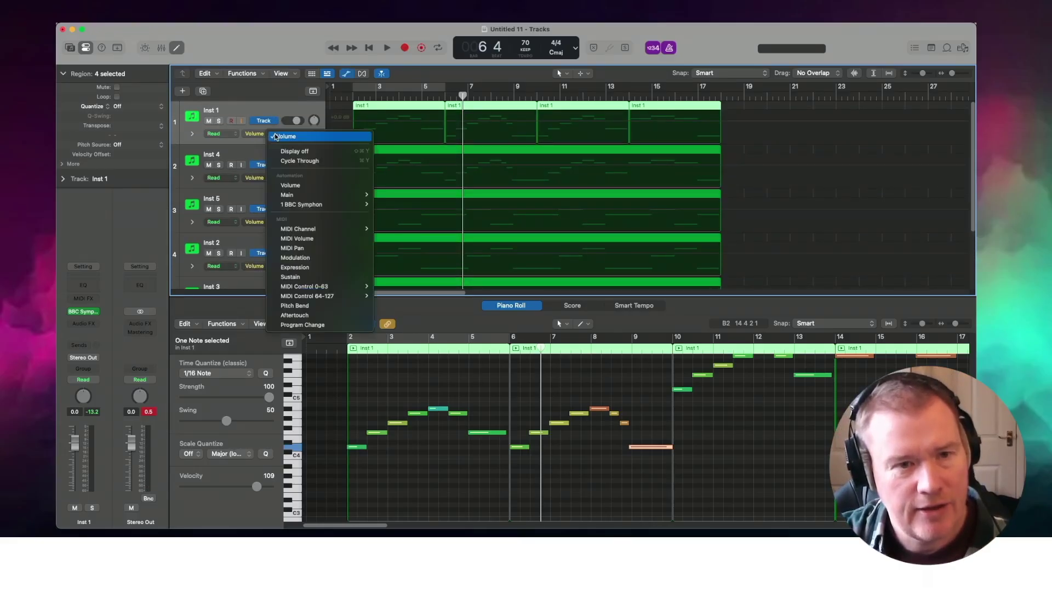
left_click(294, 258)
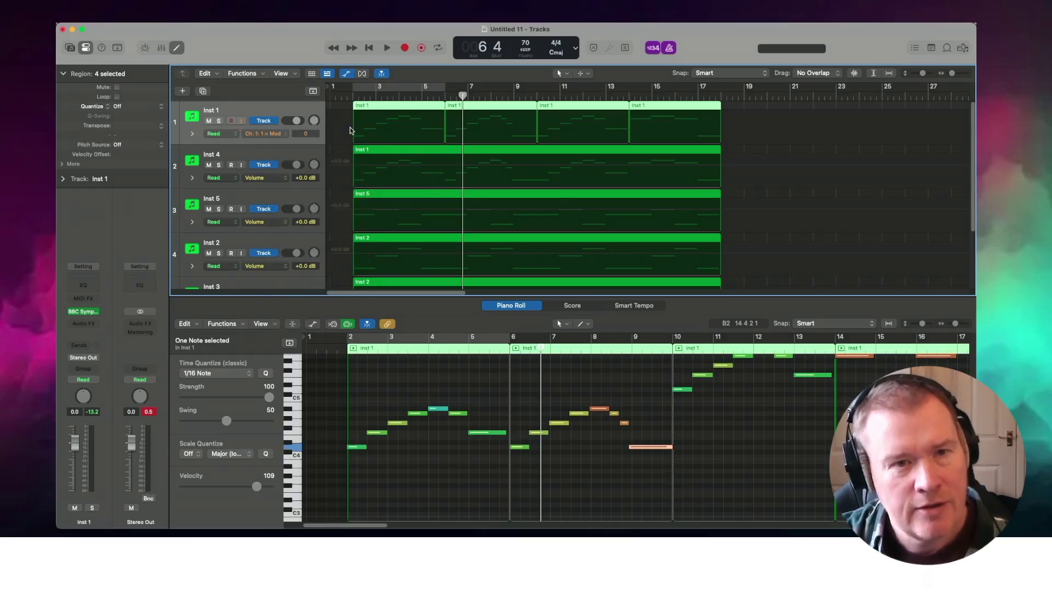
left_click(351, 129)
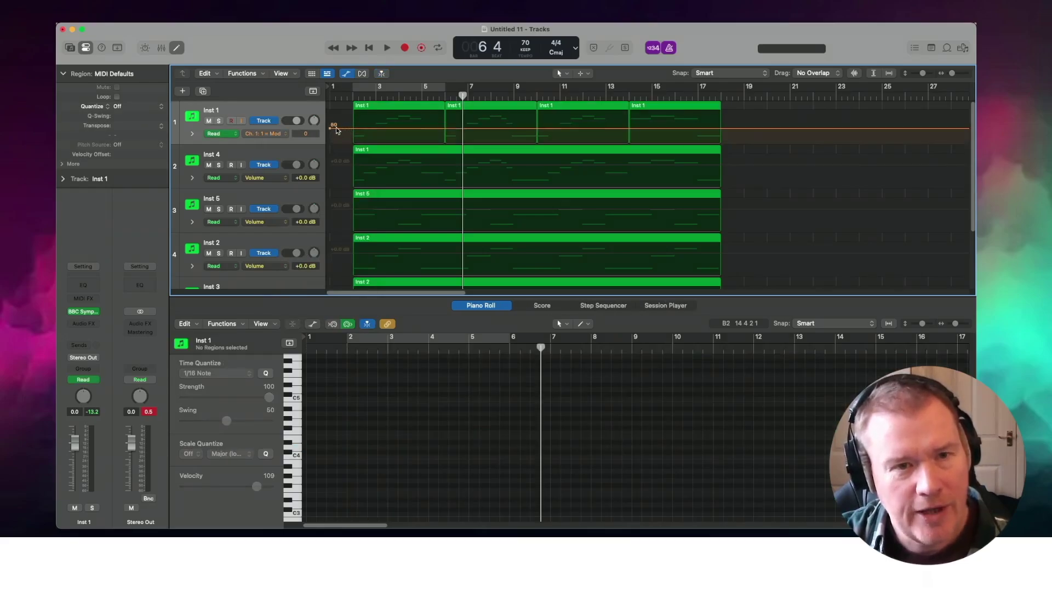
left_click_drag(332, 129, 330, 131)
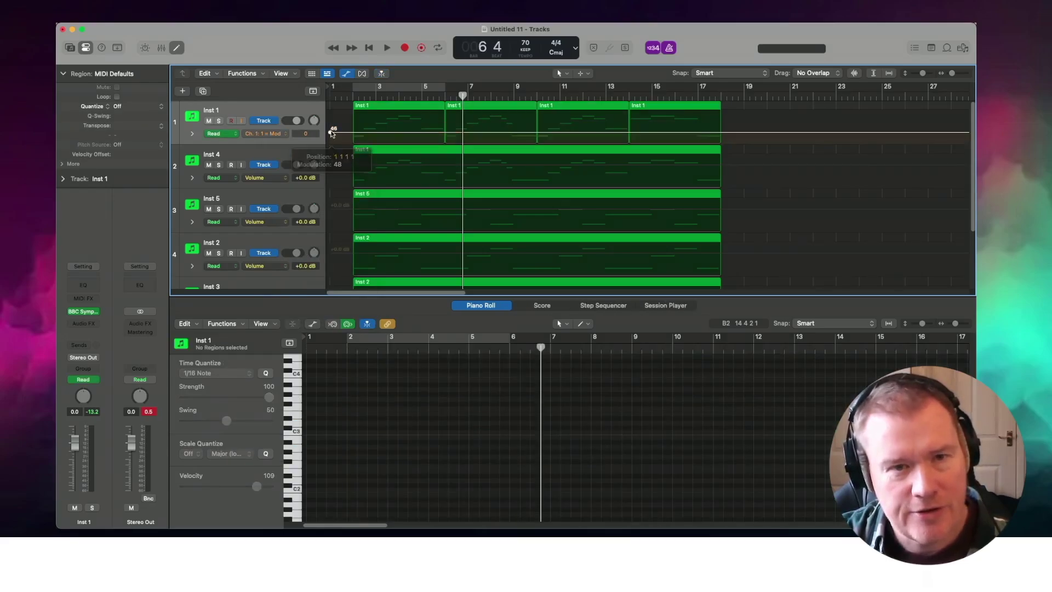
On Inst 1, ramp the modulation from about 46 at bar 6 up to 59 at bar 10.
left_click(536, 133)
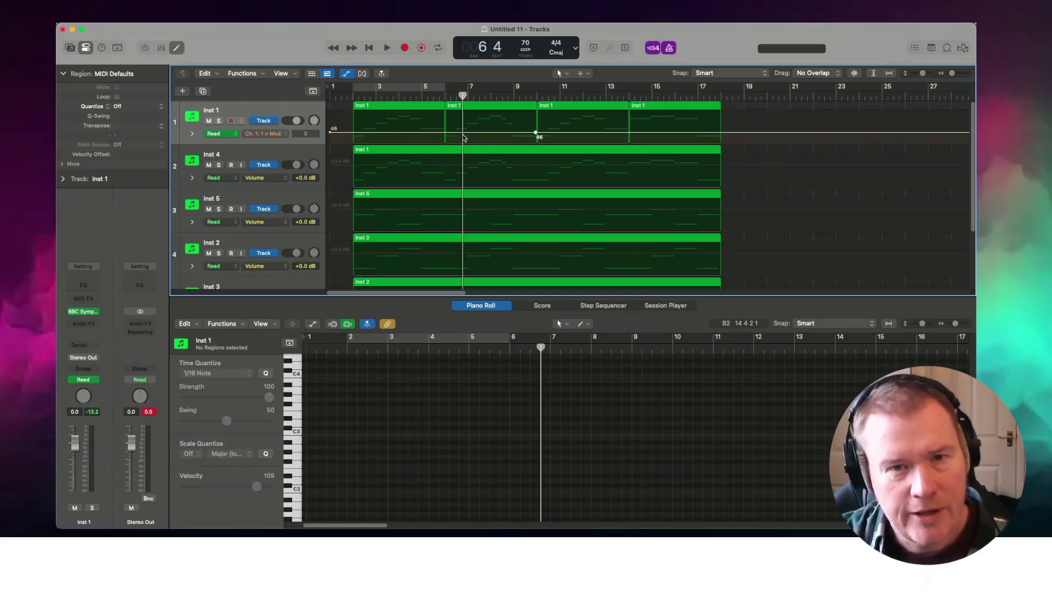
left_click(447, 132)
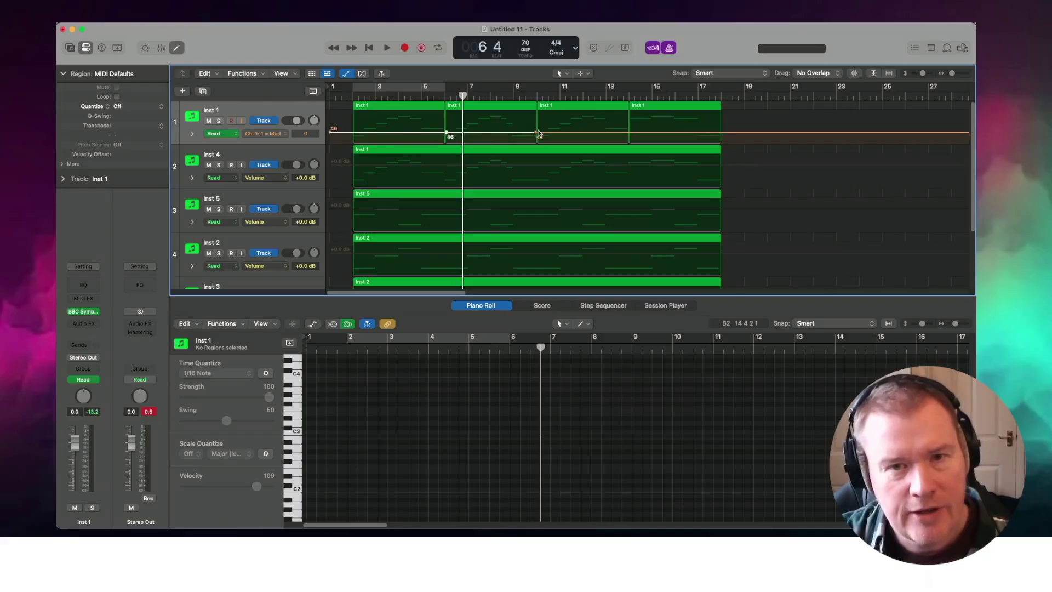
left_click_drag(537, 136, 537, 131)
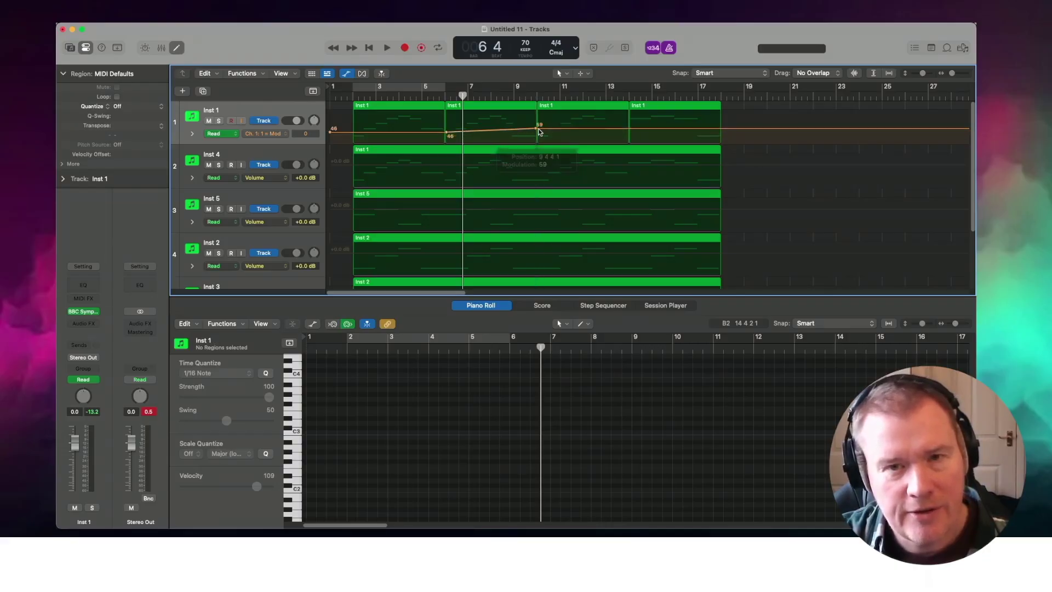
On Inst 1, hold modulation at 59 until bar 14, raise it to about 105 just before bar 18, and drop it to about 33.
left_click(626, 130)
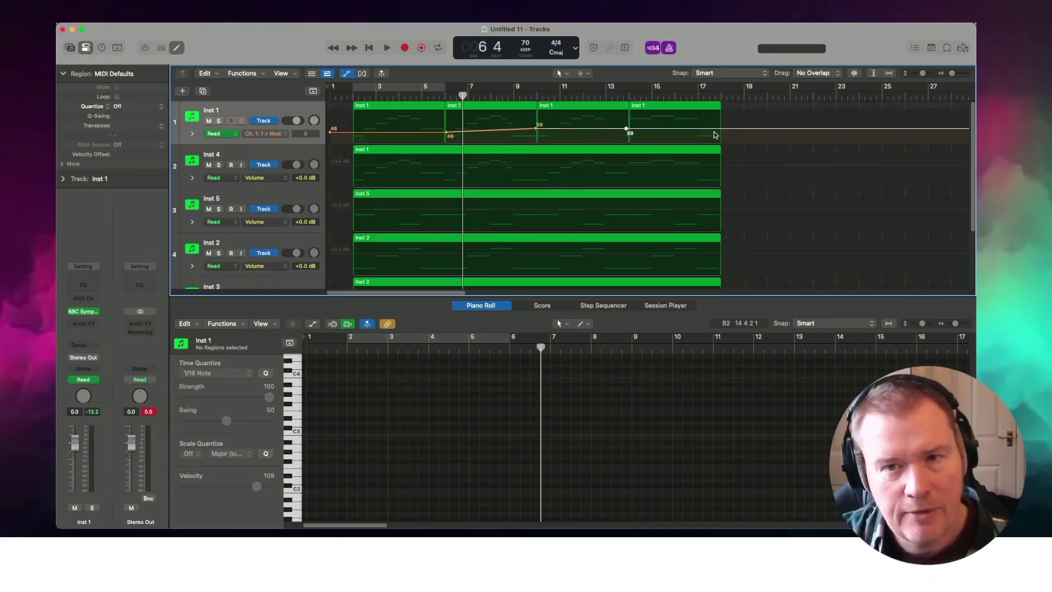
left_click(715, 132)
left_click_drag(715, 132, 715, 118)
left_click(723, 117)
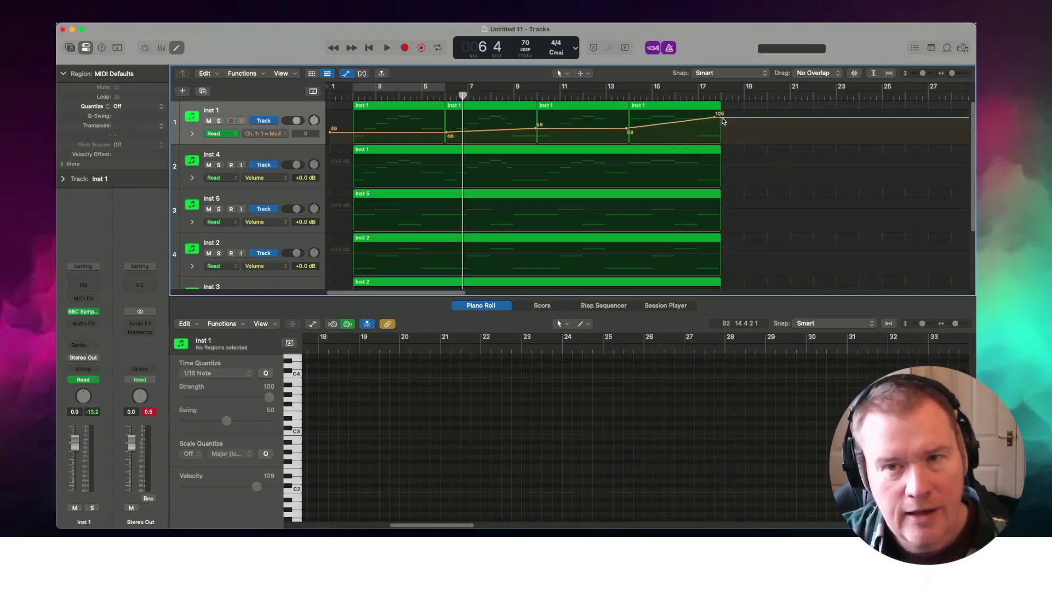
left_click_drag(723, 118, 722, 135)
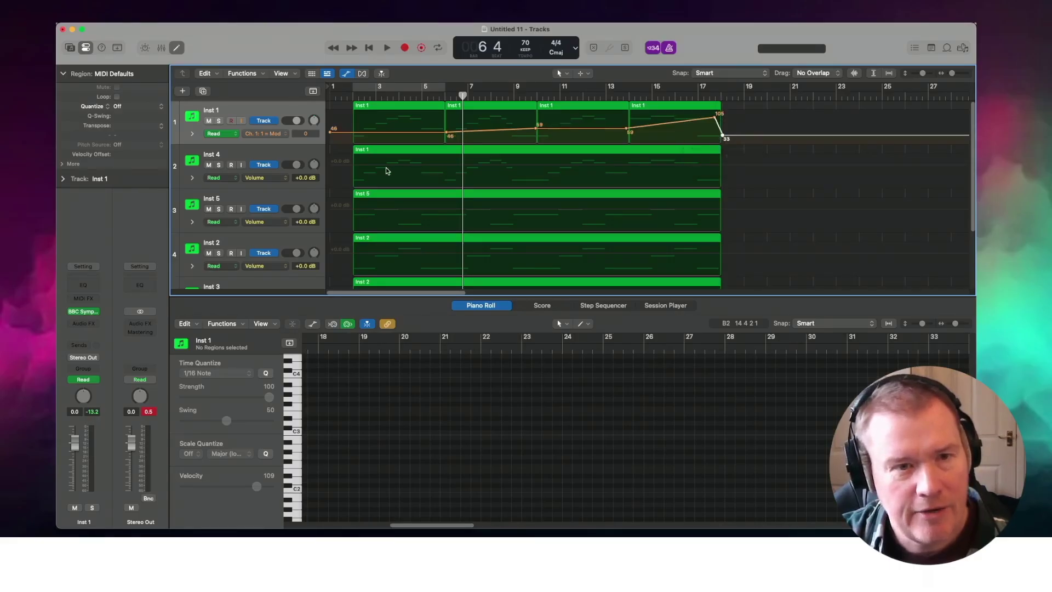
Choose Modulation automation for the Inst 4 track and add a starting point at about 46.
left_click(310, 154)
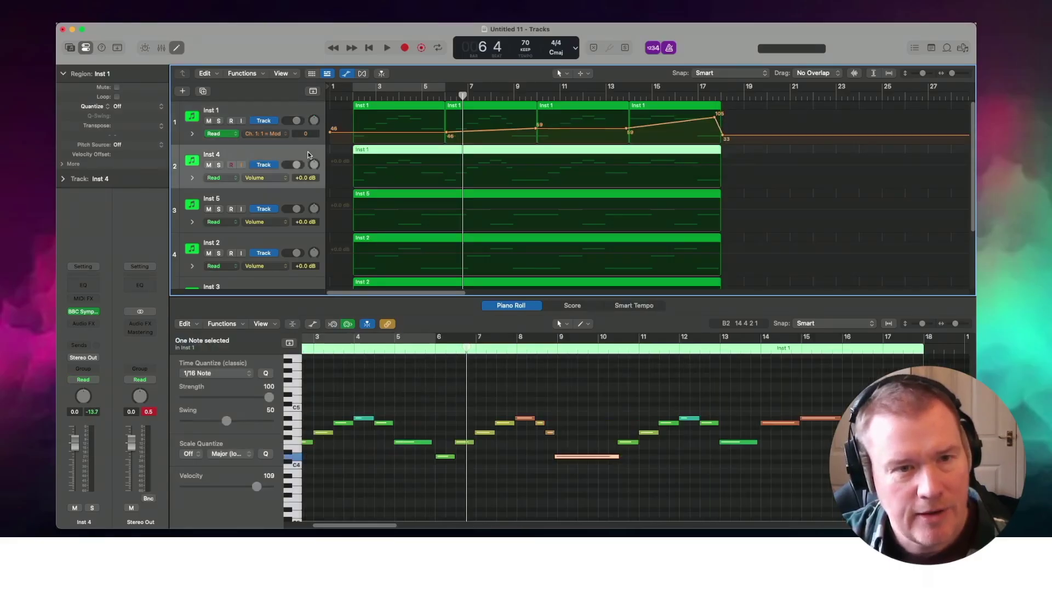
left_click(342, 178)
left_click(285, 179)
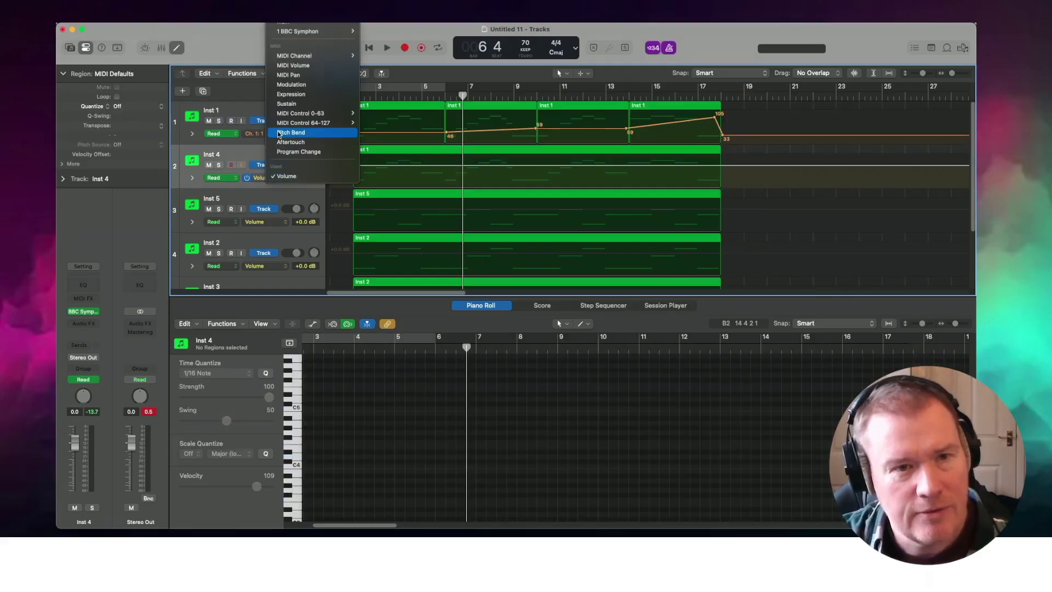
left_click(292, 85)
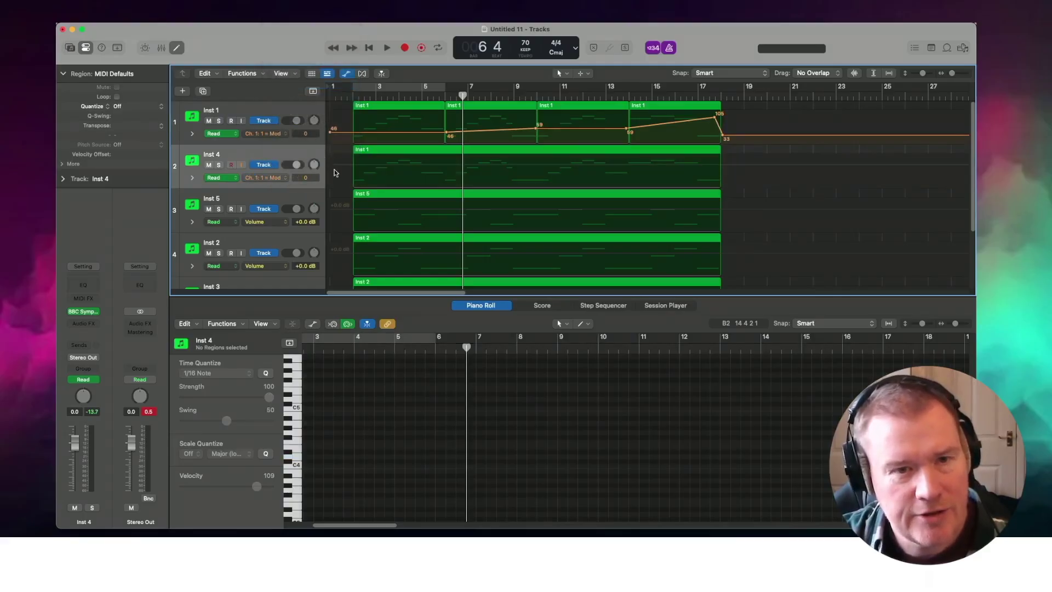
left_click(331, 179)
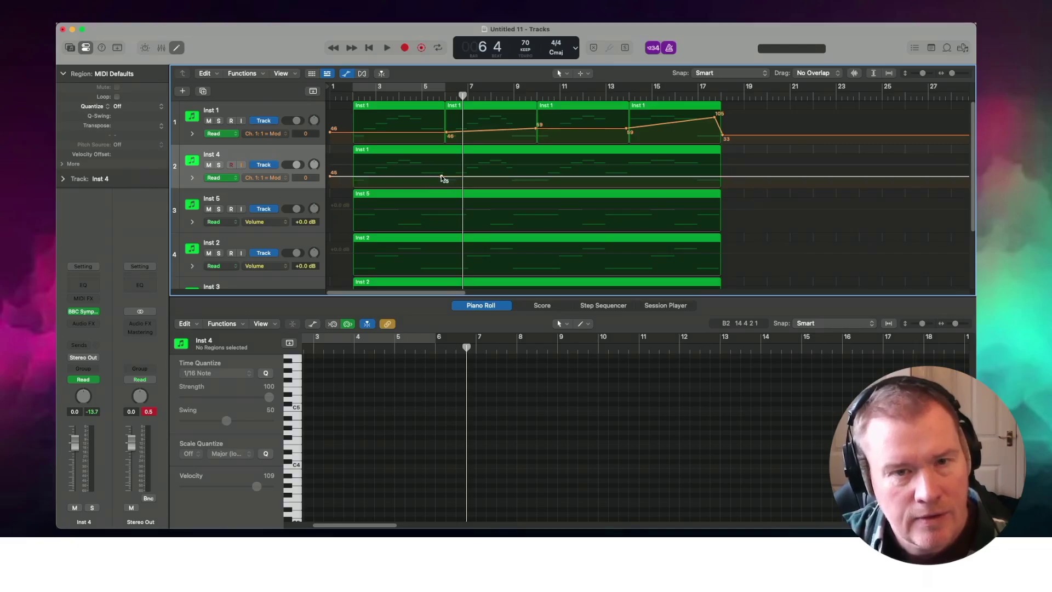
Shape Inst 4's modulation to about 65 near bar 6, 50 near bar 8, 65 at bar 10, 51 at bar 14, 88 before bar 18, and 27.
left_click_drag(442, 178, 540, 171)
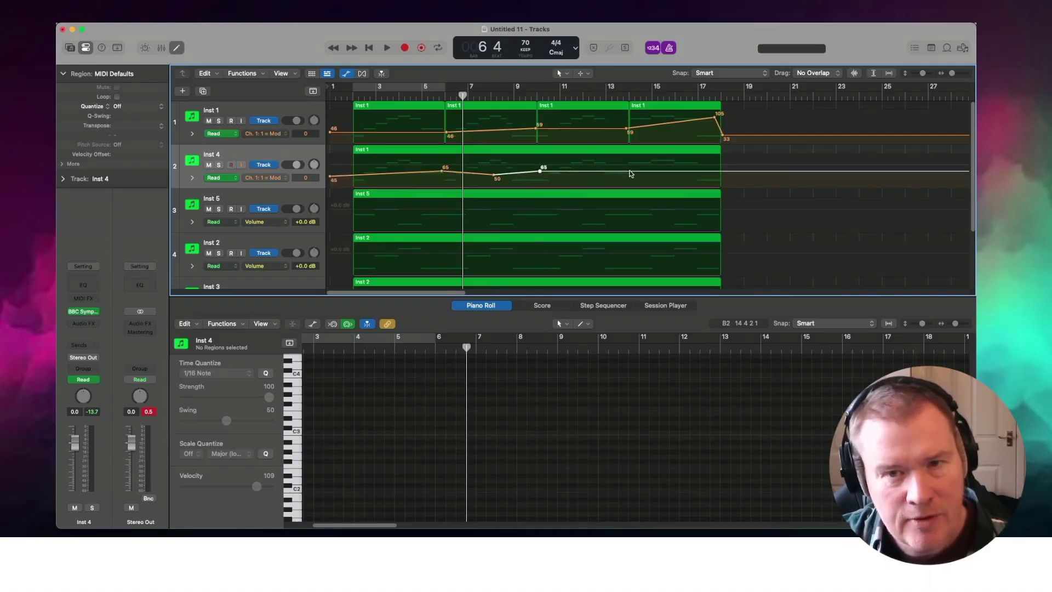
left_click_drag(630, 171, 630, 175)
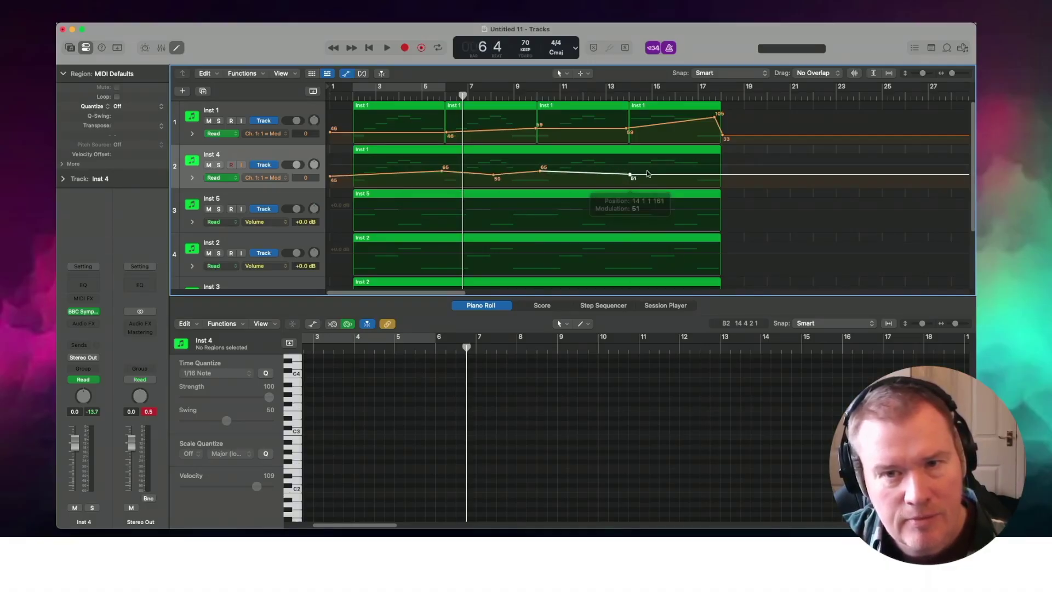
left_click_drag(714, 174, 715, 165)
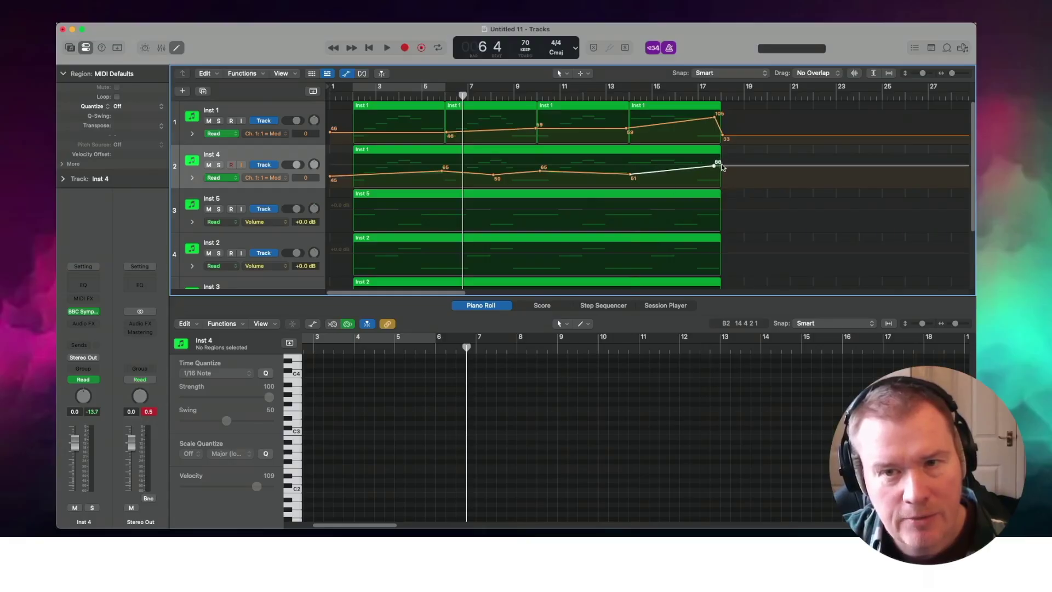
left_click_drag(722, 165, 722, 181)
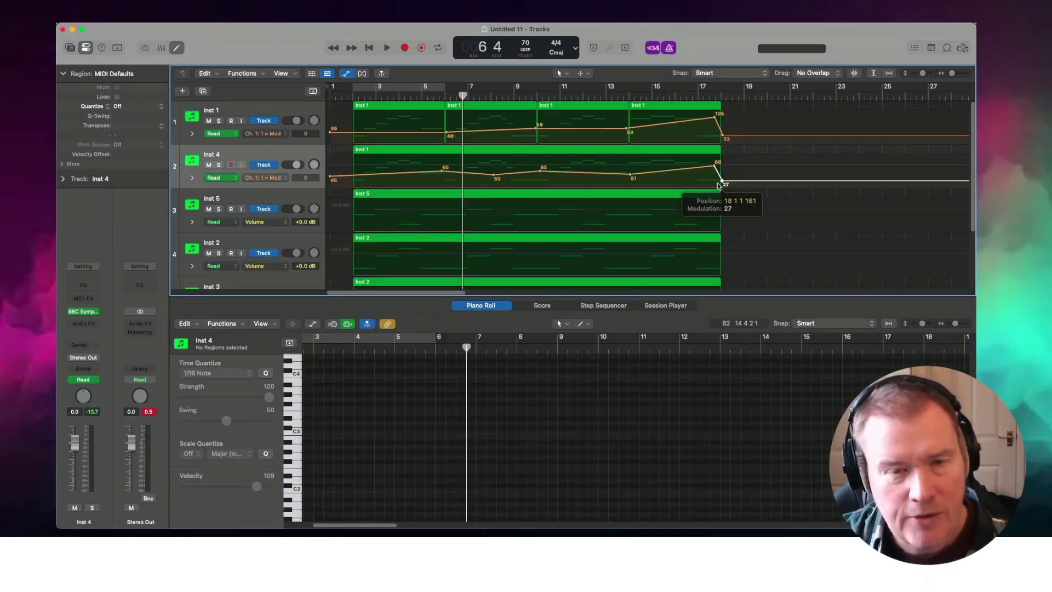
Choose Modulation automation for the Inst 5 track and set its starting point to about 42.
left_click(289, 202)
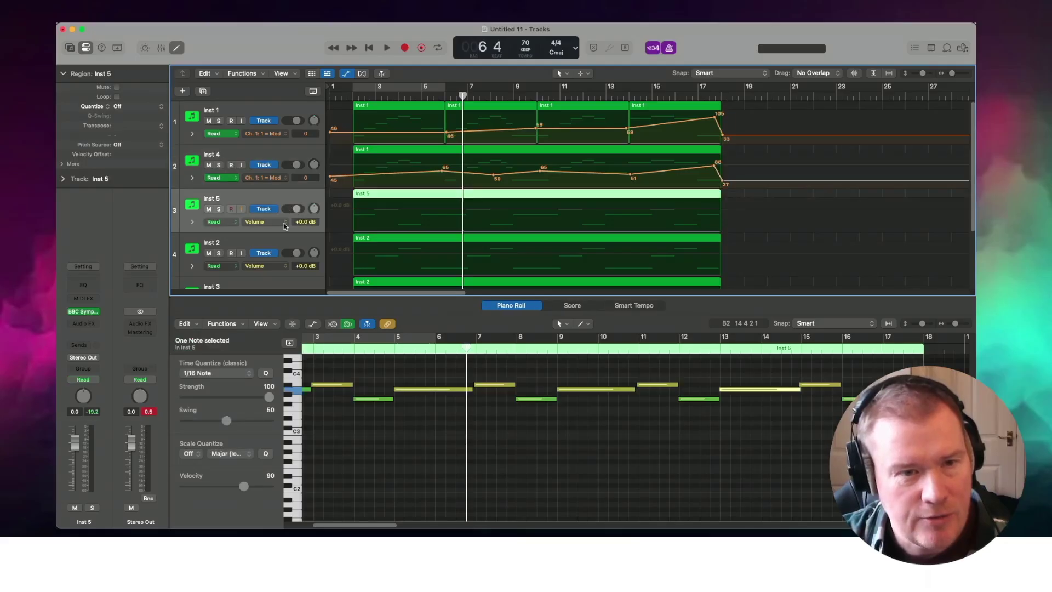
left_click(284, 223)
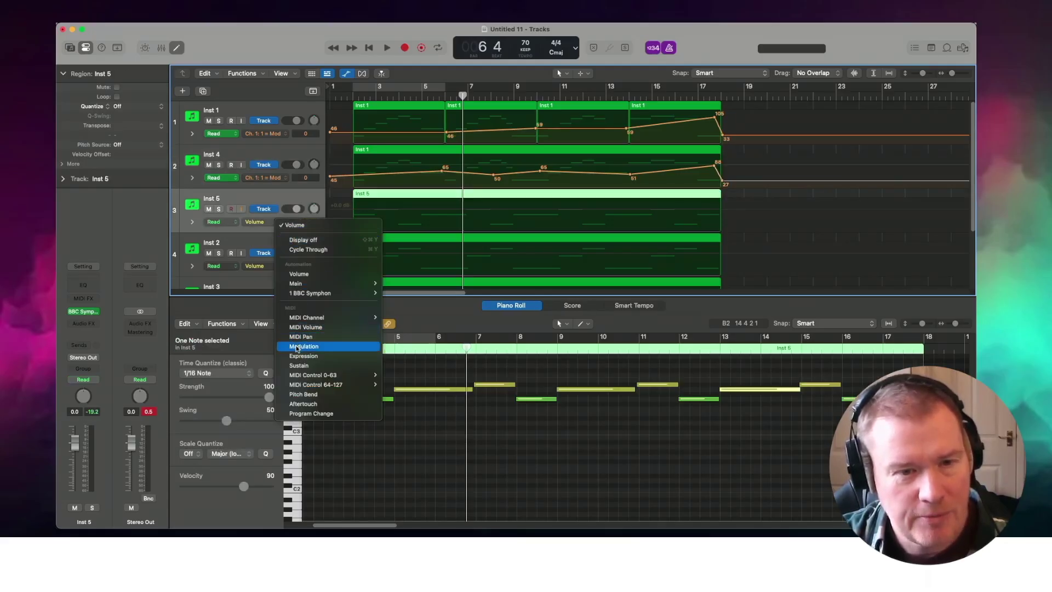
left_click(296, 346)
left_click(337, 216)
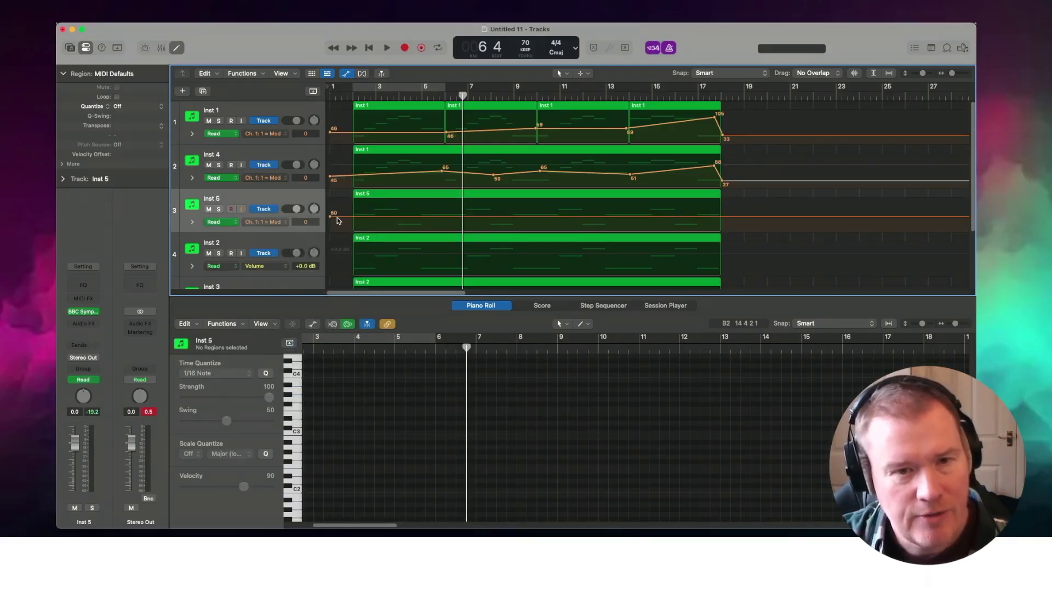
left_click_drag(330, 217, 330, 221)
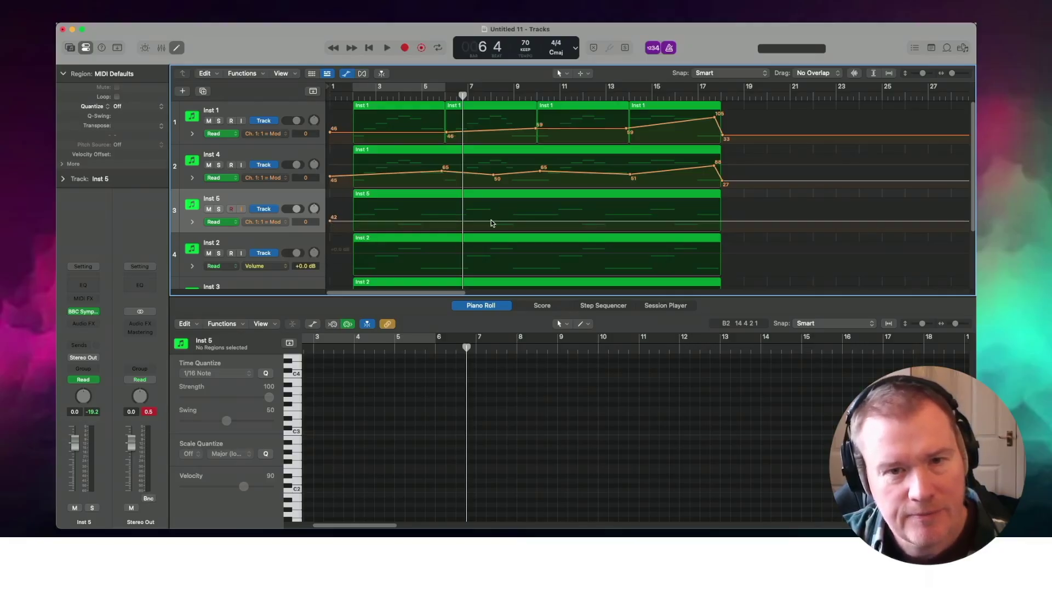
Hold Inst 5's modulation at 42 until bar 9, raise it to 74 near bar 14 and 100 before bar 18, and drop it to about 51.
left_click(518, 222)
left_click_drag(625, 221, 625, 213)
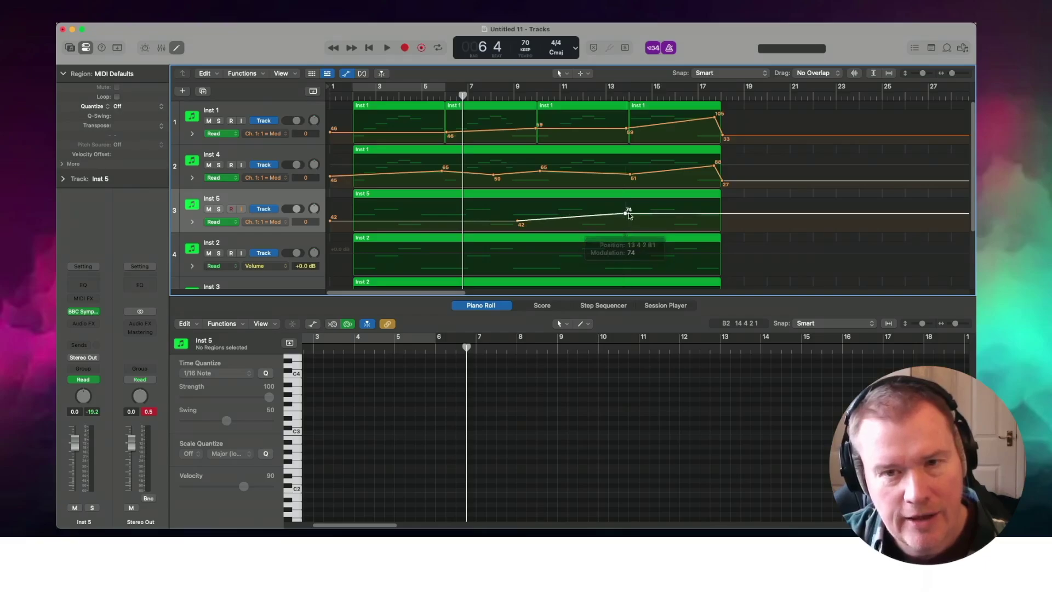
left_click_drag(715, 214, 719, 224)
Choose Modulation automation for the Inst 2 track and set its starting point to about 61.
scroll(719, 223, "down", 3)
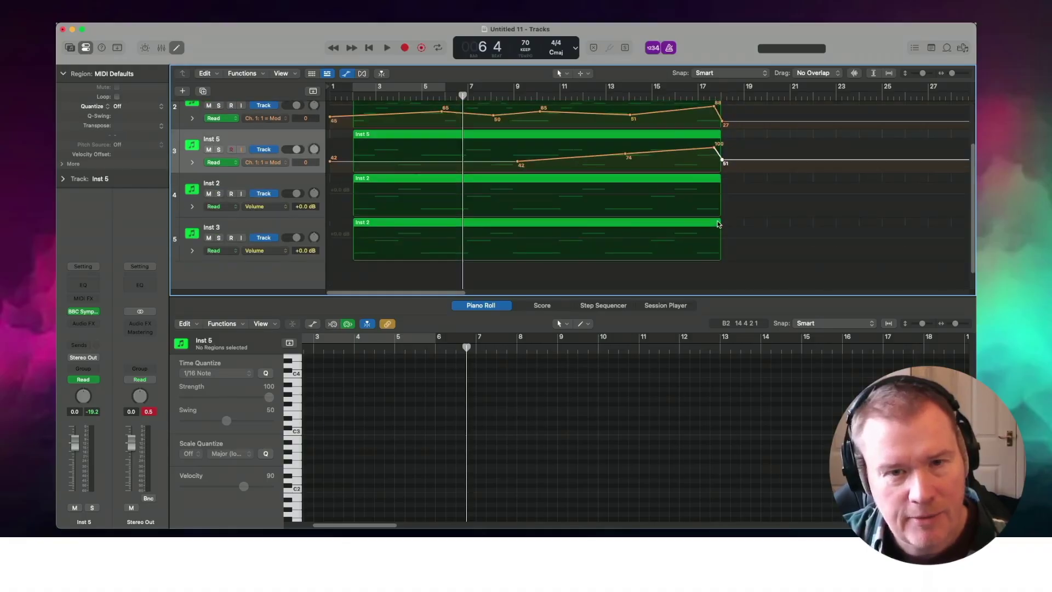
left_click(289, 186)
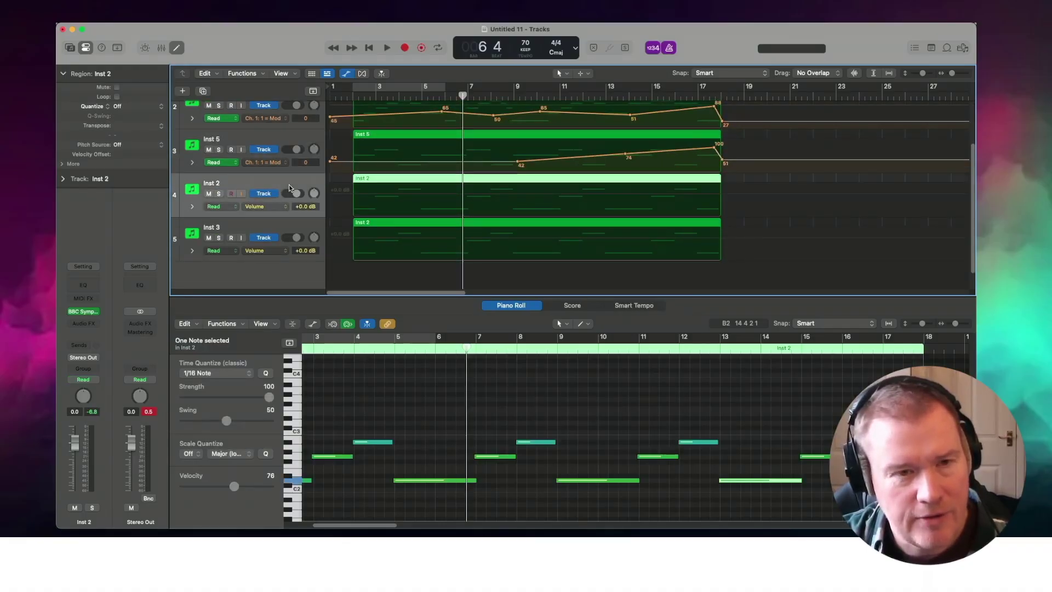
left_click(267, 206)
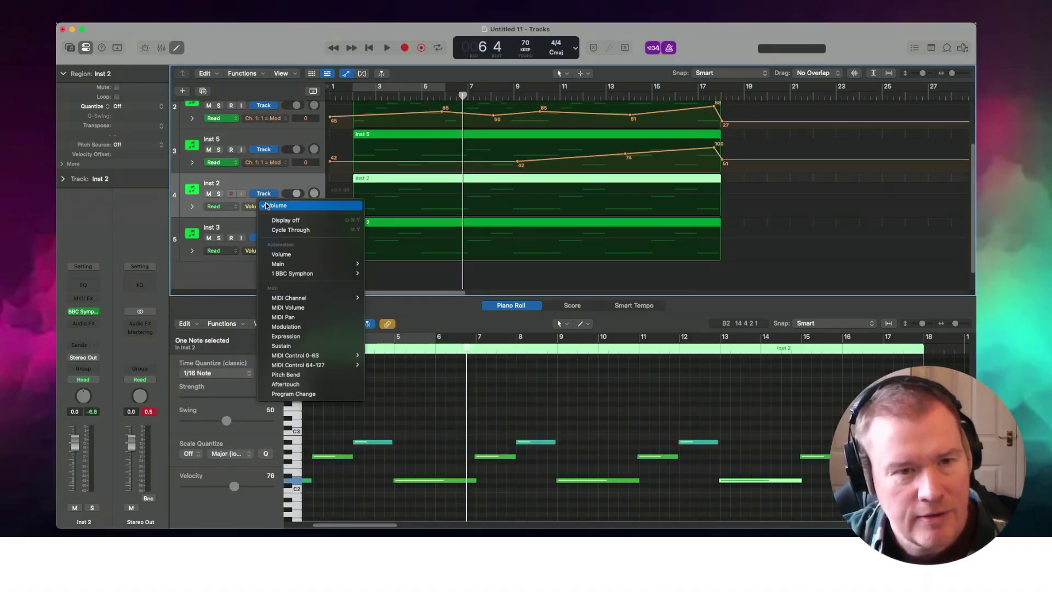
left_click(311, 328)
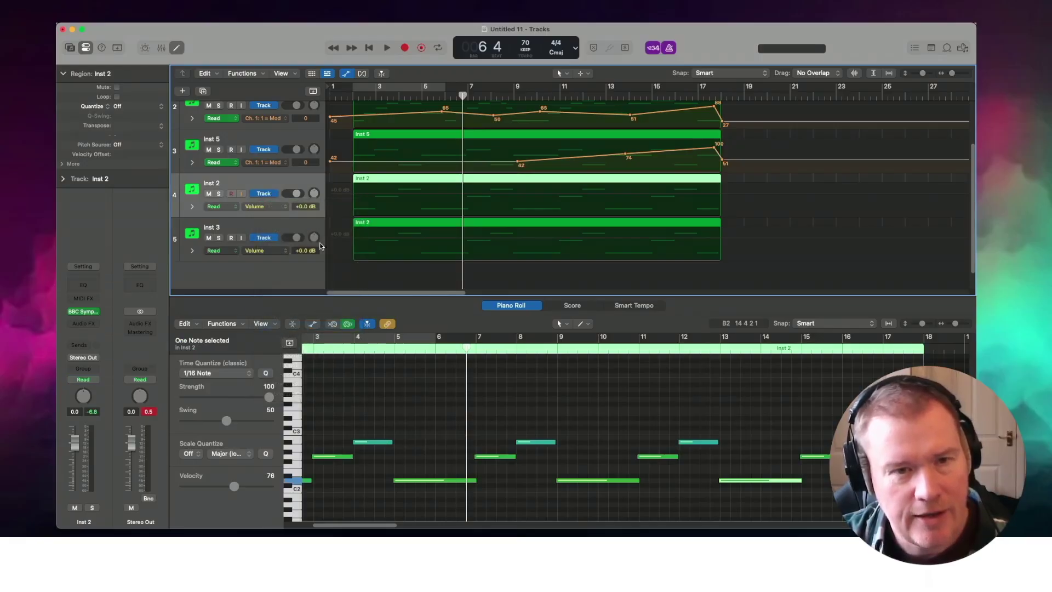
left_click(338, 205)
left_click_drag(337, 205, 336, 201)
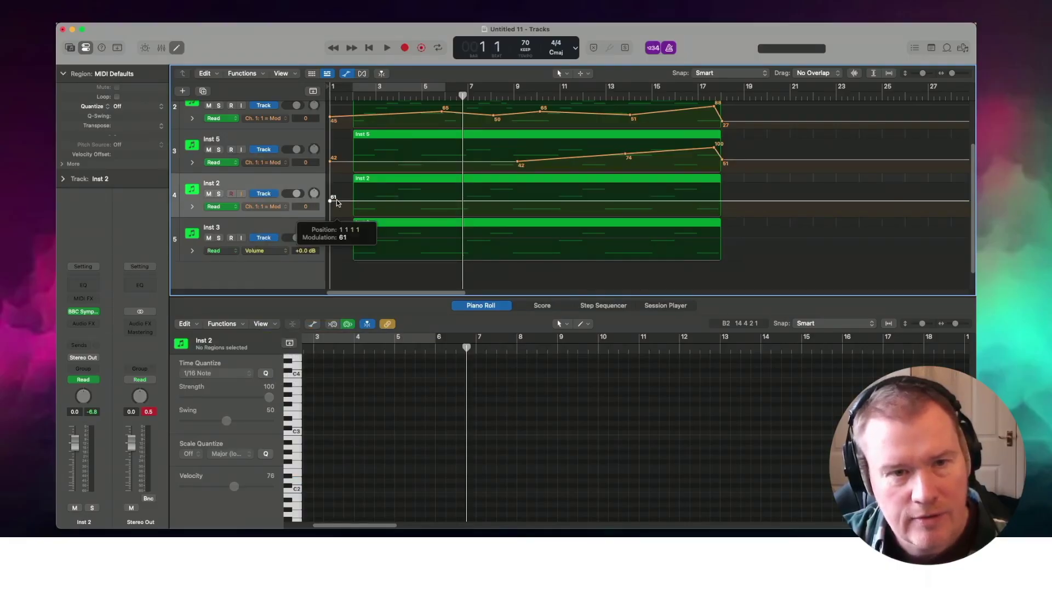
left_click_drag(336, 201, 336, 201)
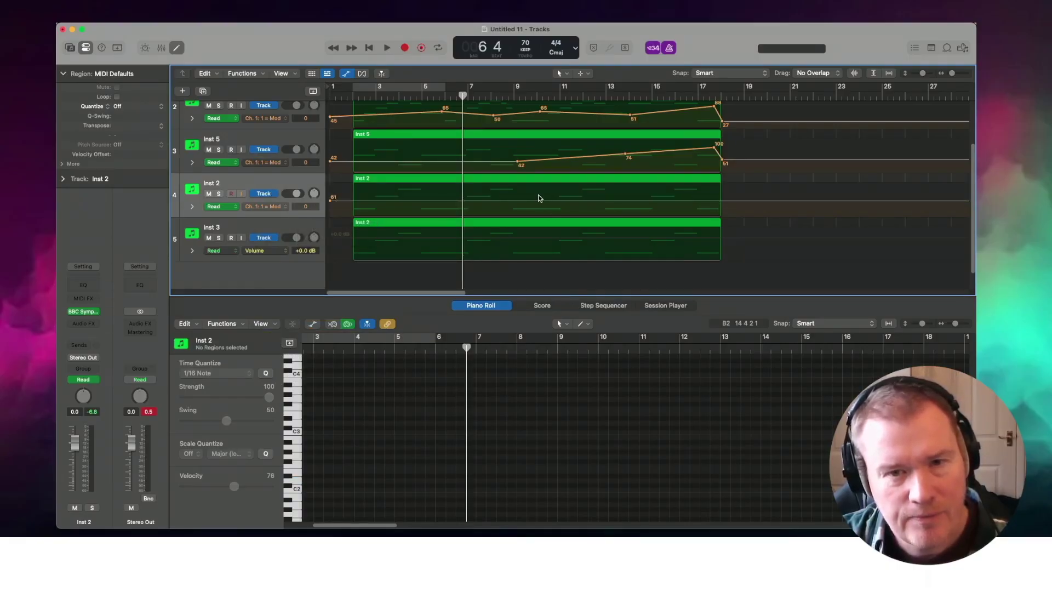
Hold Inst 2's modulation at 61 until bar 10, raise it to about 93 just before bar 18, and drop it to 34.
left_click(539, 202)
left_click(713, 202)
mouse_move(713, 201)
left_mouse_down()
mouse_move(717, 186)
mouse_move(719, 198)
left_mouse_up()
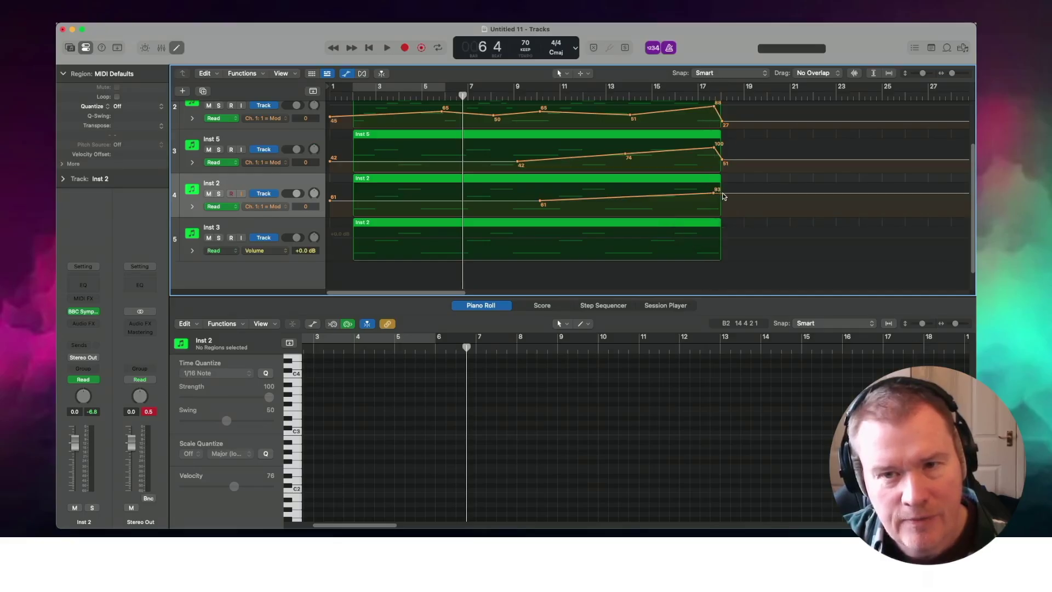
left_click_drag(720, 199, 720, 209)
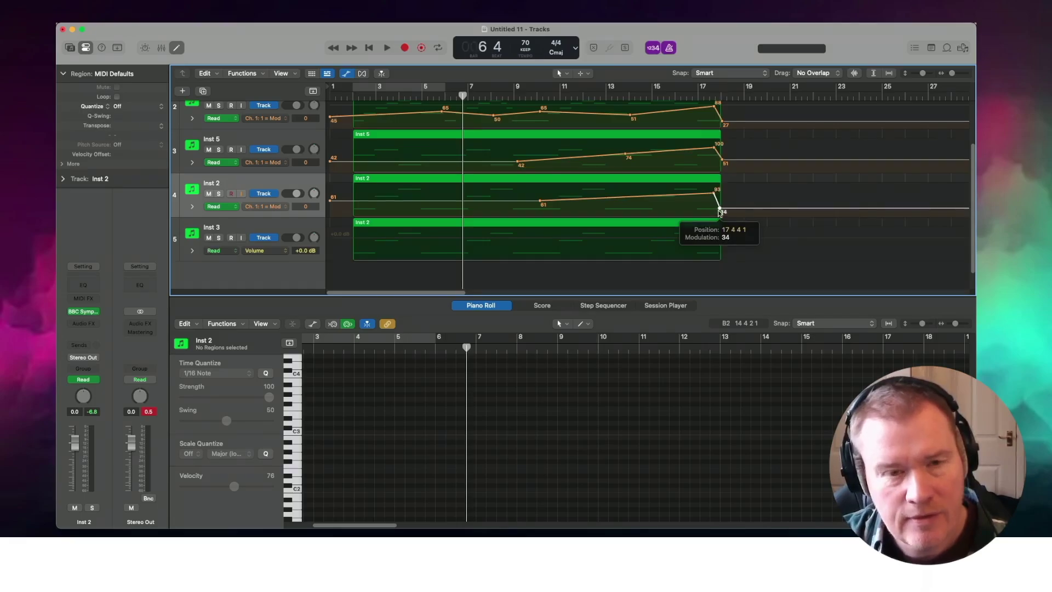
Add Modulation automation to Inst 3, holding 73 until bar 10, rising to about 95 just before bar 18, and dropping to about 43.
left_click(270, 226)
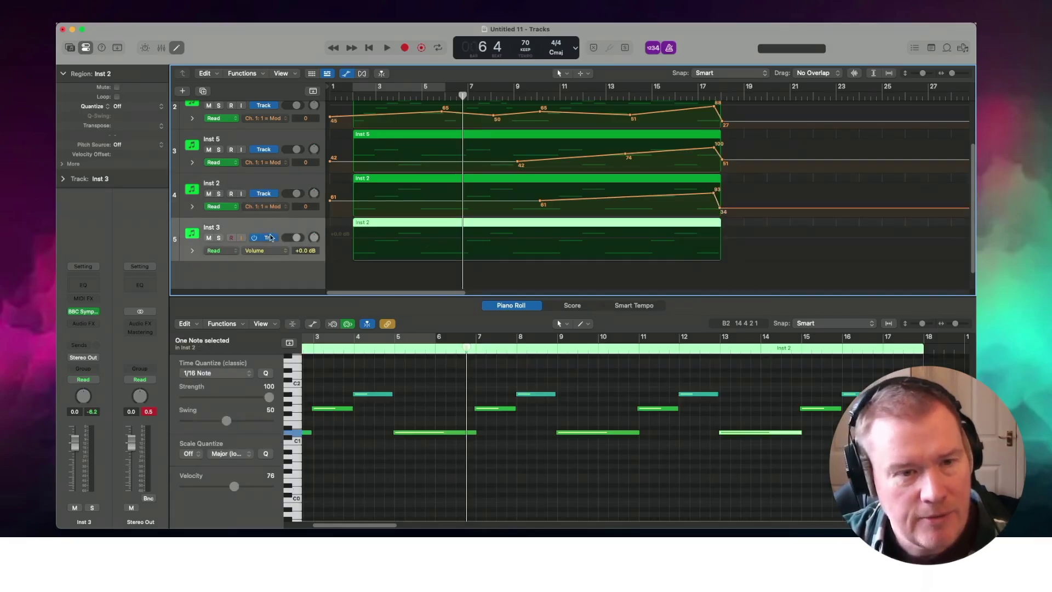
left_click(266, 251)
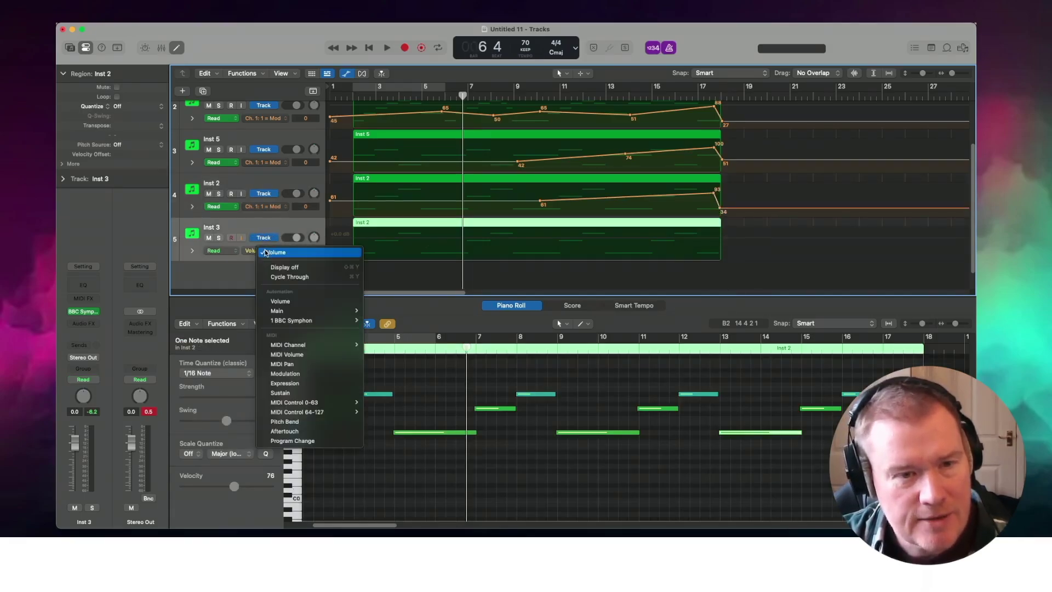
left_click(299, 378)
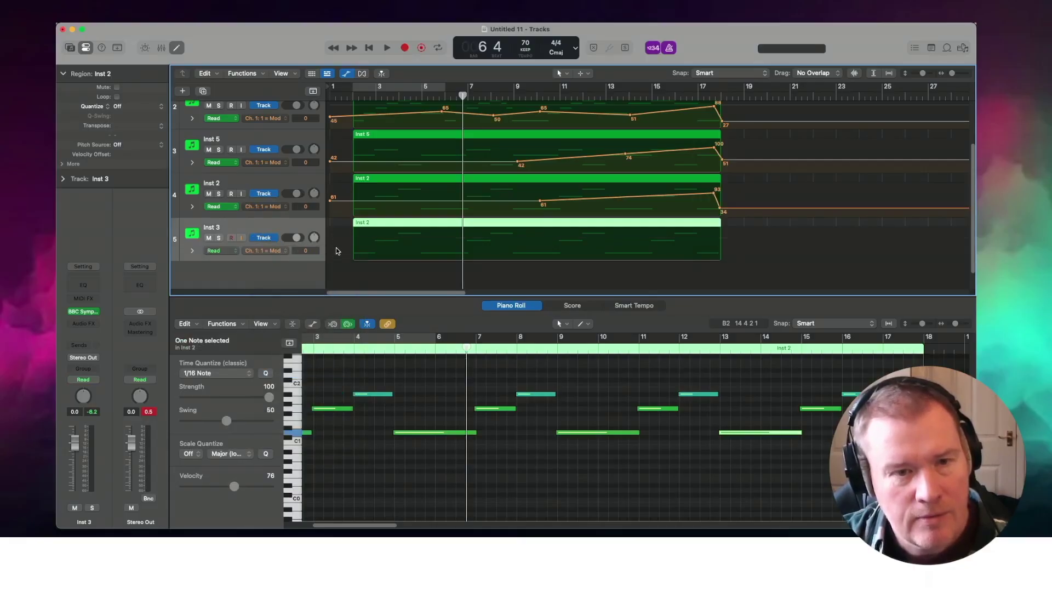
left_click(336, 248)
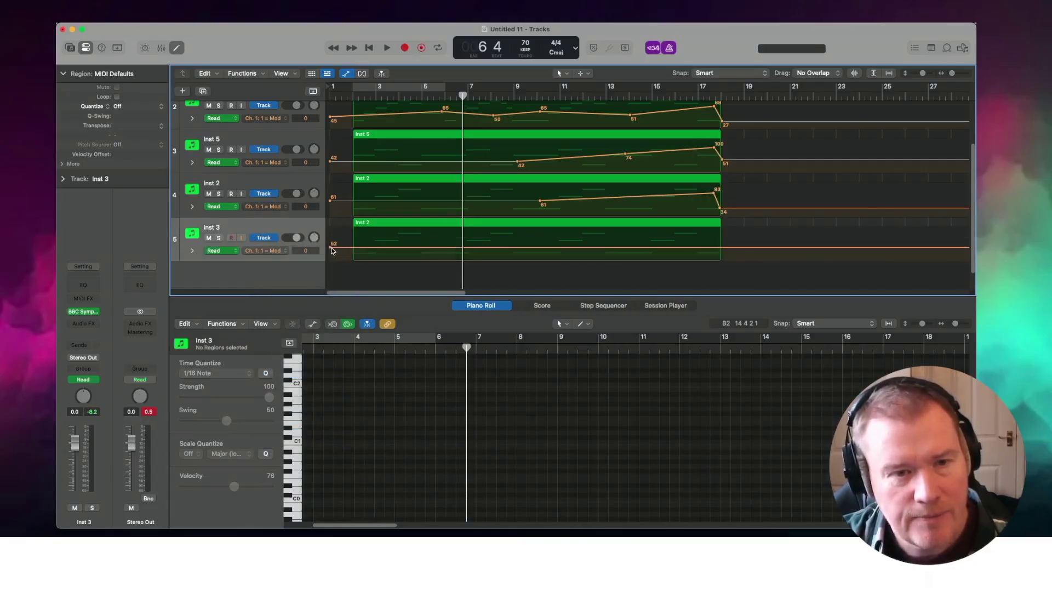
left_click_drag(332, 250, 332, 242)
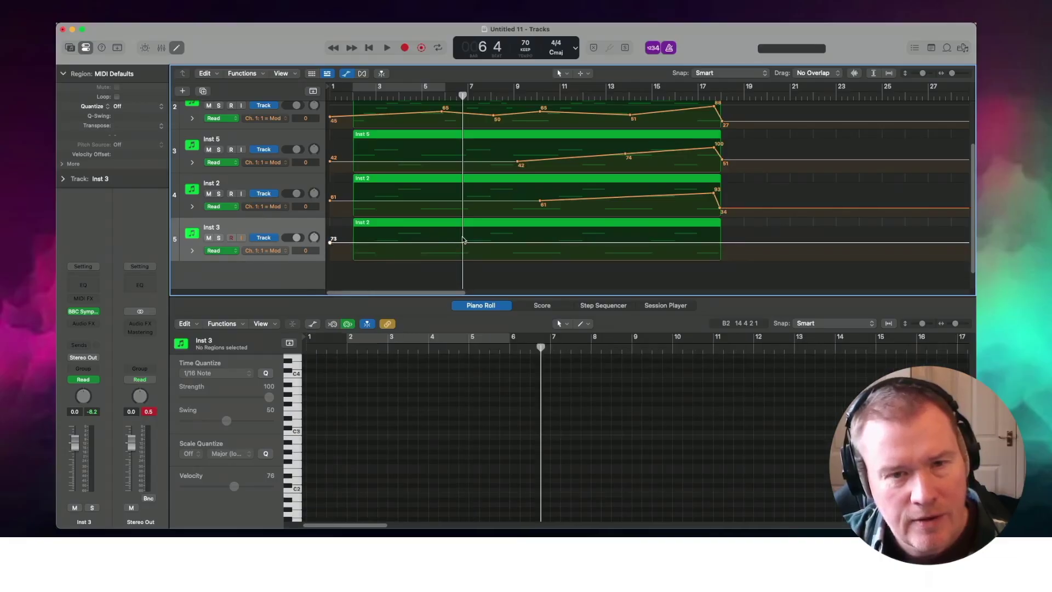
left_click(540, 243)
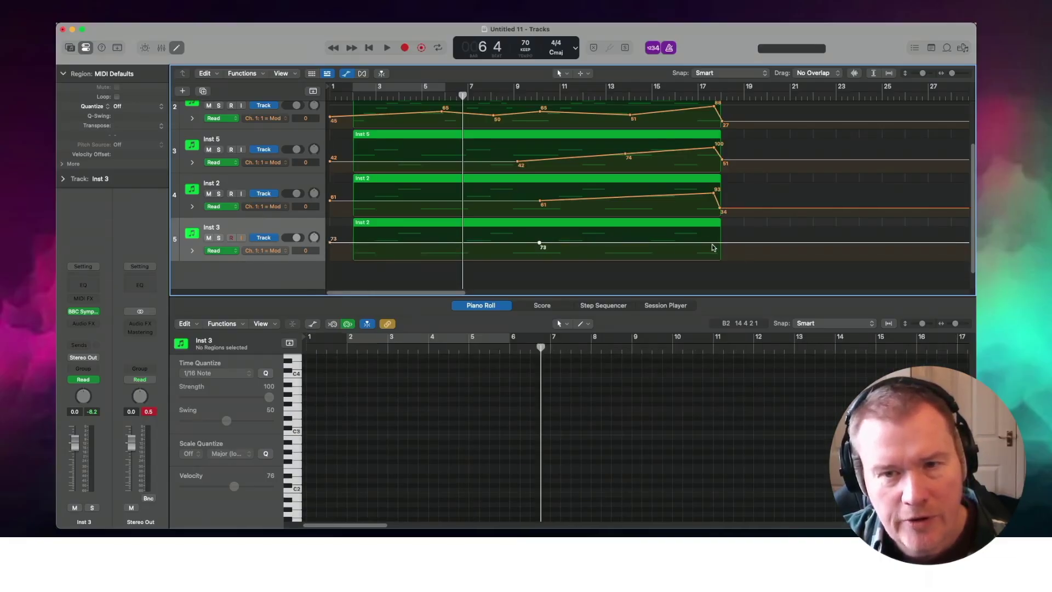
left_click_drag(716, 242, 721, 253)
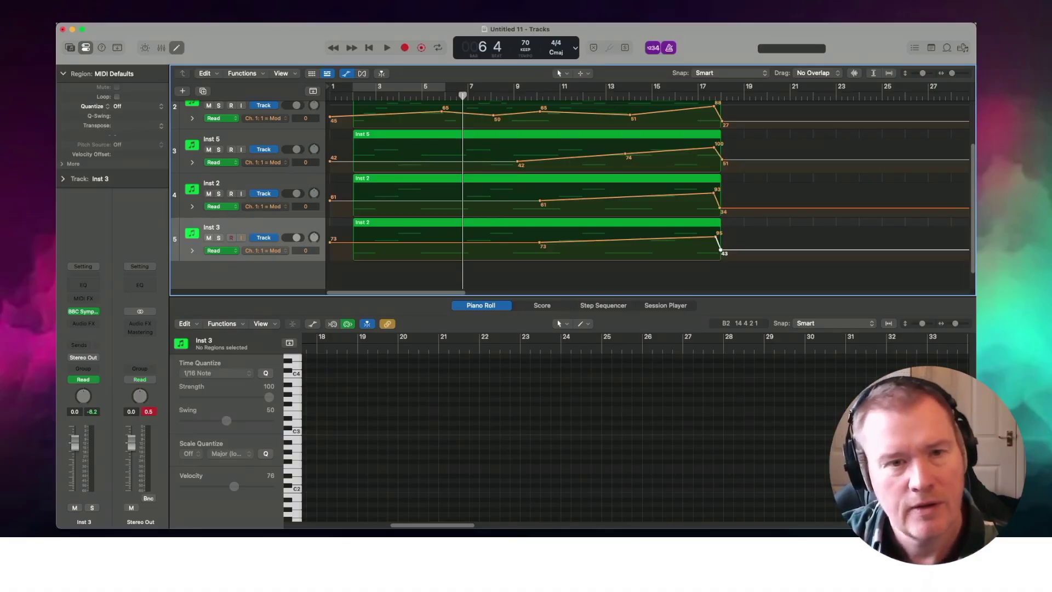
Play the arrangement from the beginning and turn off the metronome click.
key("Return")
key("space")
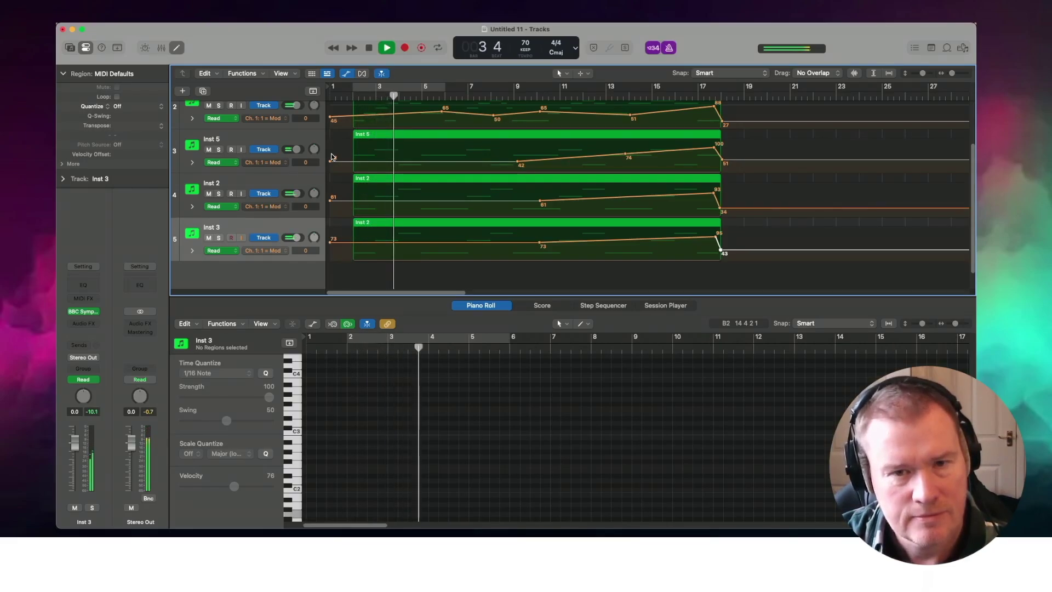
key("k")
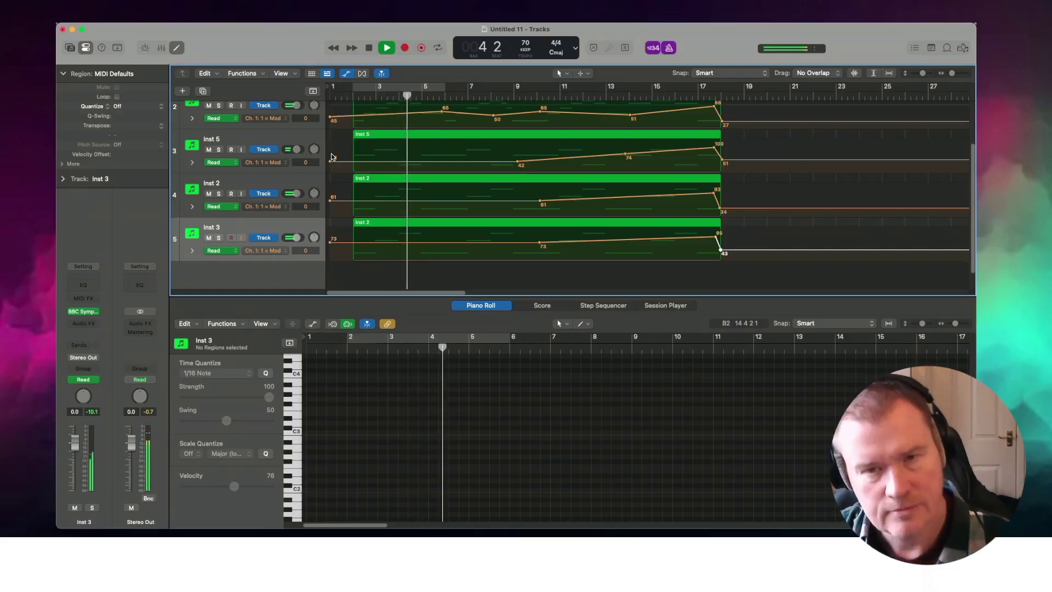
Audition the ending from about bar 15, hide the track automation, and stop playback.
left_click(667, 94)
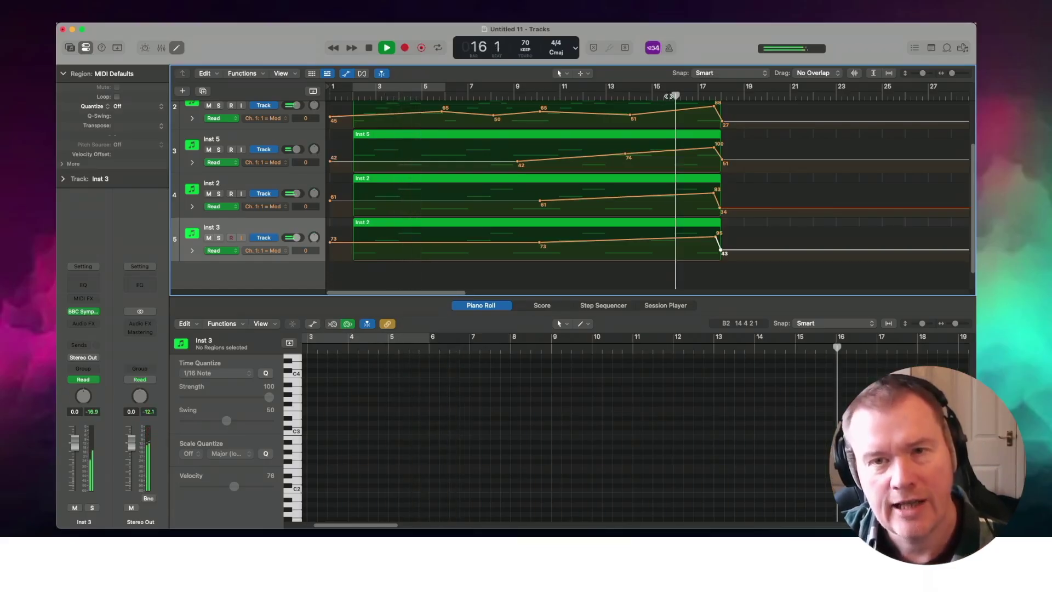
left_click(666, 96)
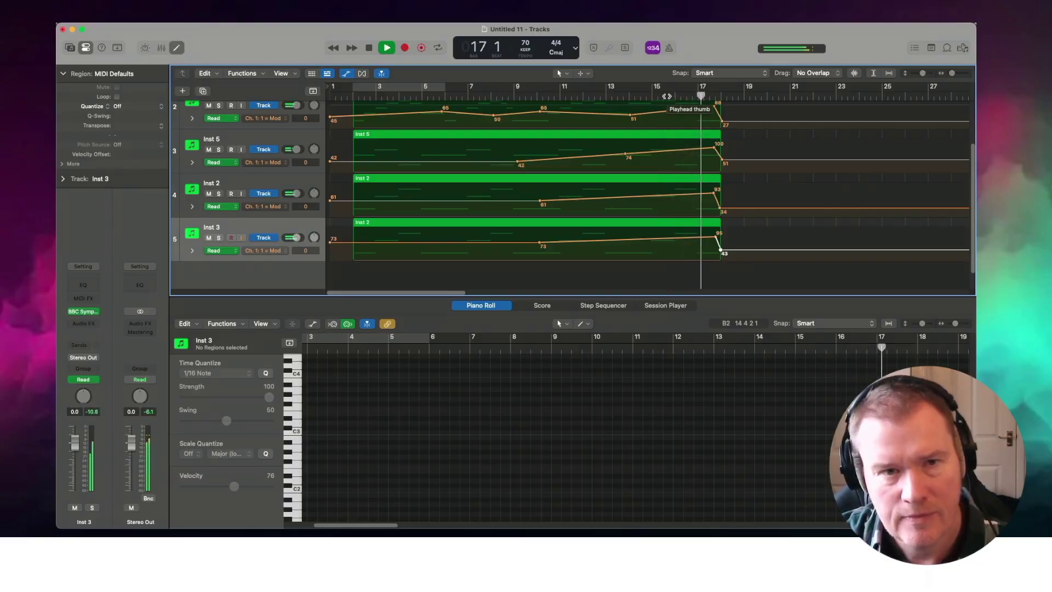
left_click(346, 73)
key("space")
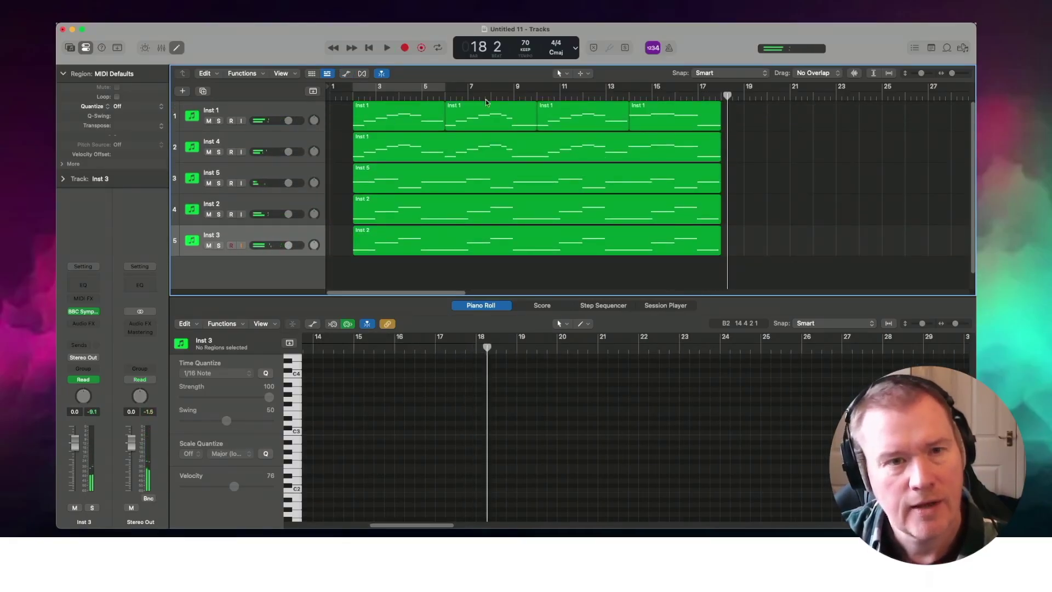
Show the global tracks and curve the tempo from 70 near bar 16 down to 45 at bar 18.
left_click(313, 91)
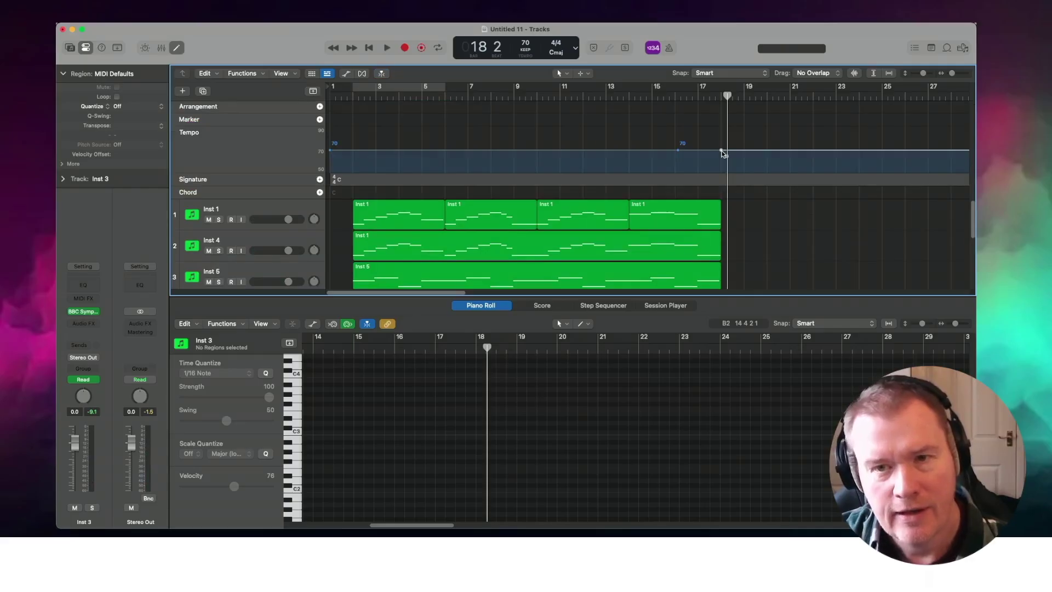
left_click_drag(723, 154, 723, 183)
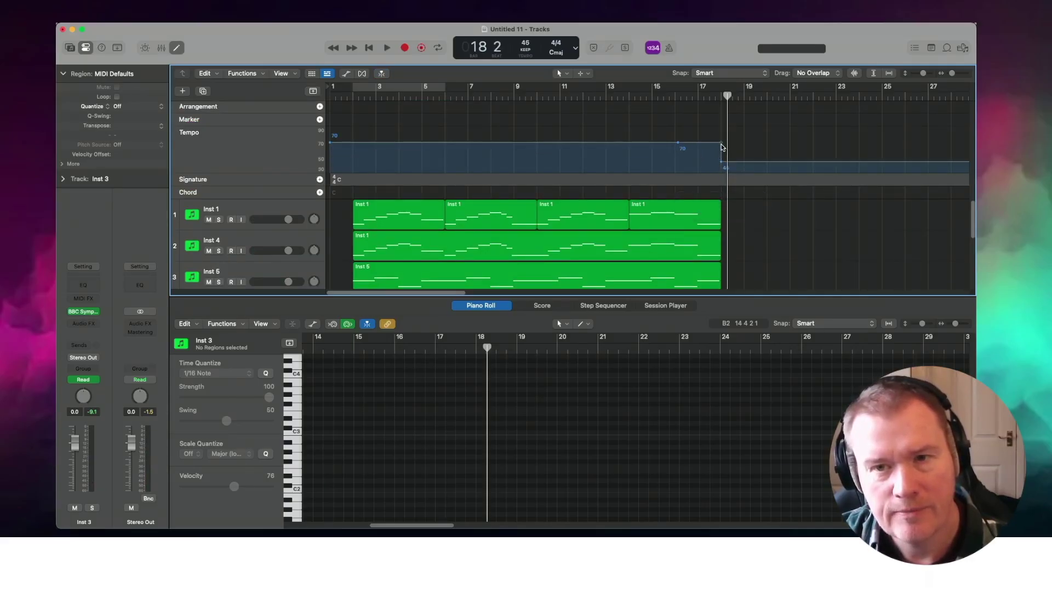
mouse_move(723, 145)
left_mouse_down()
mouse_move(683, 145)
mouse_move(709, 147)
left_mouse_up()
Audition the slowed ending from about bar 15 and hide the global tracks.
left_click(667, 96)
key("space")
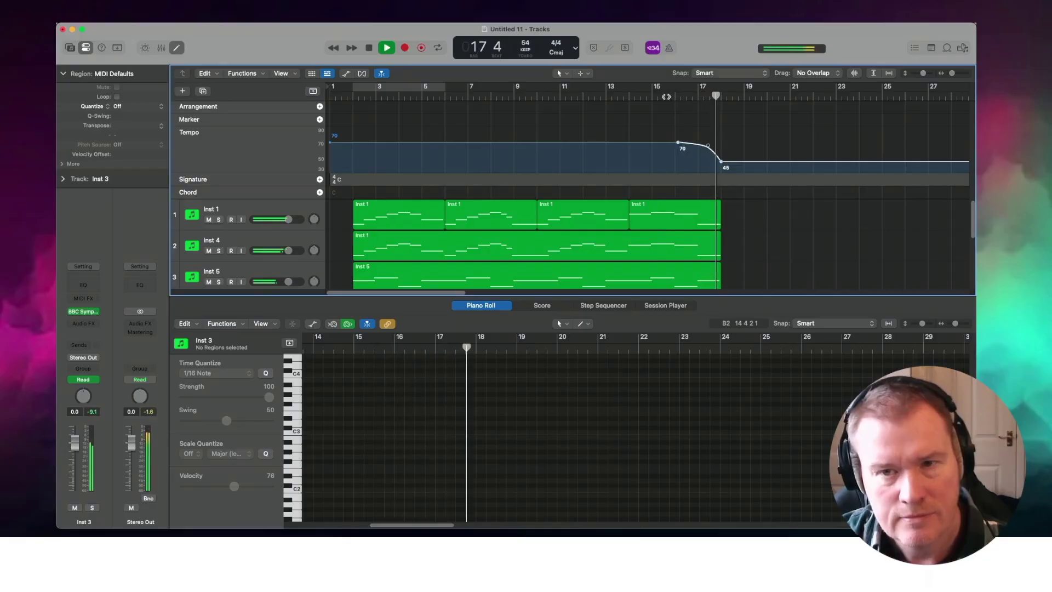
key("space")
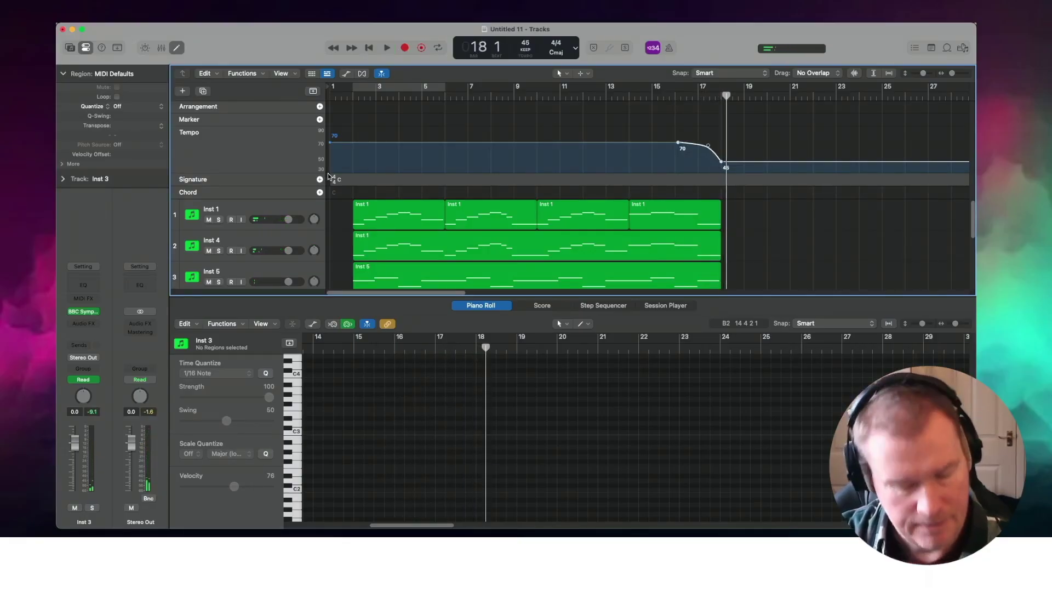
left_click(313, 91)
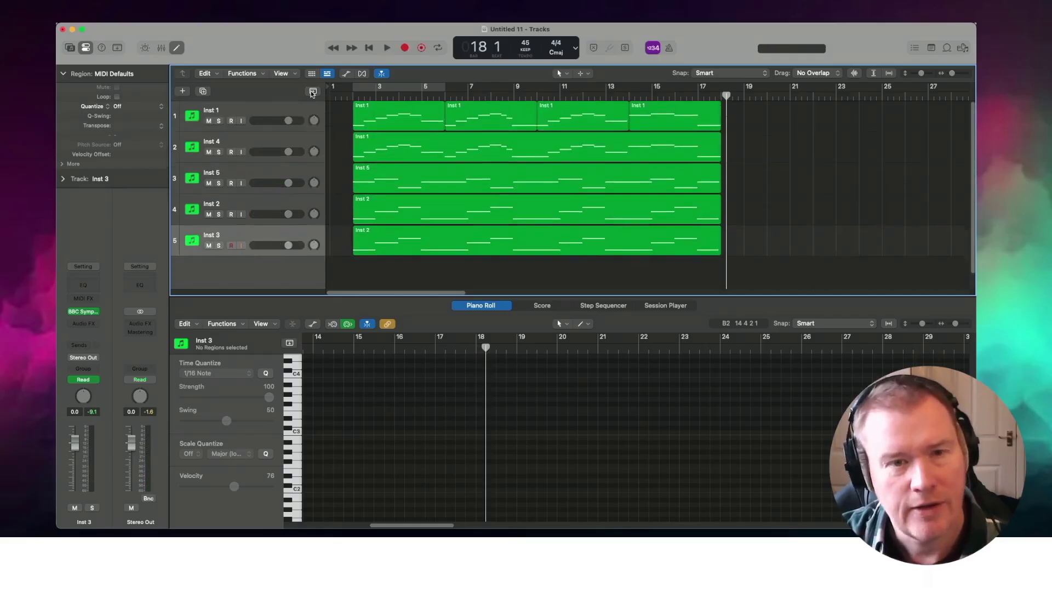
Show the mixer and review the Stereo Out bounce settings, closing them without bouncing.
left_click(347, 96)
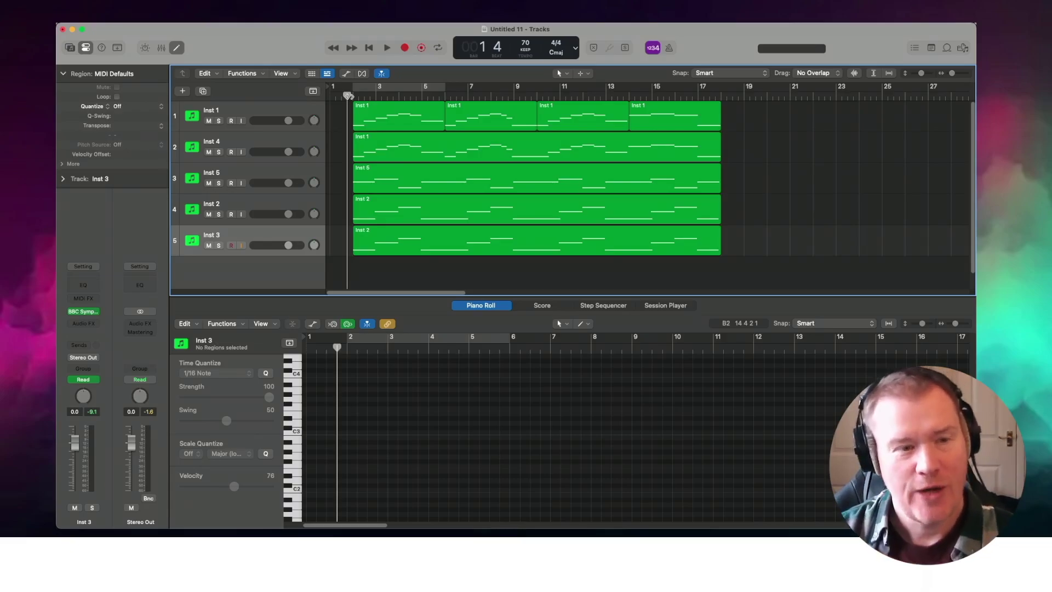
key("x")
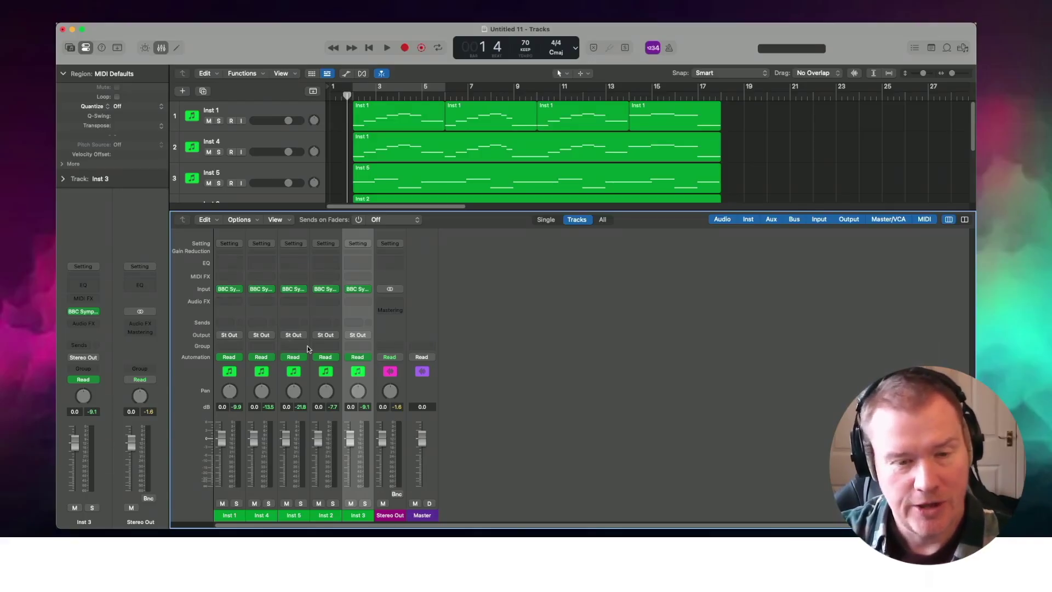
left_click(396, 494)
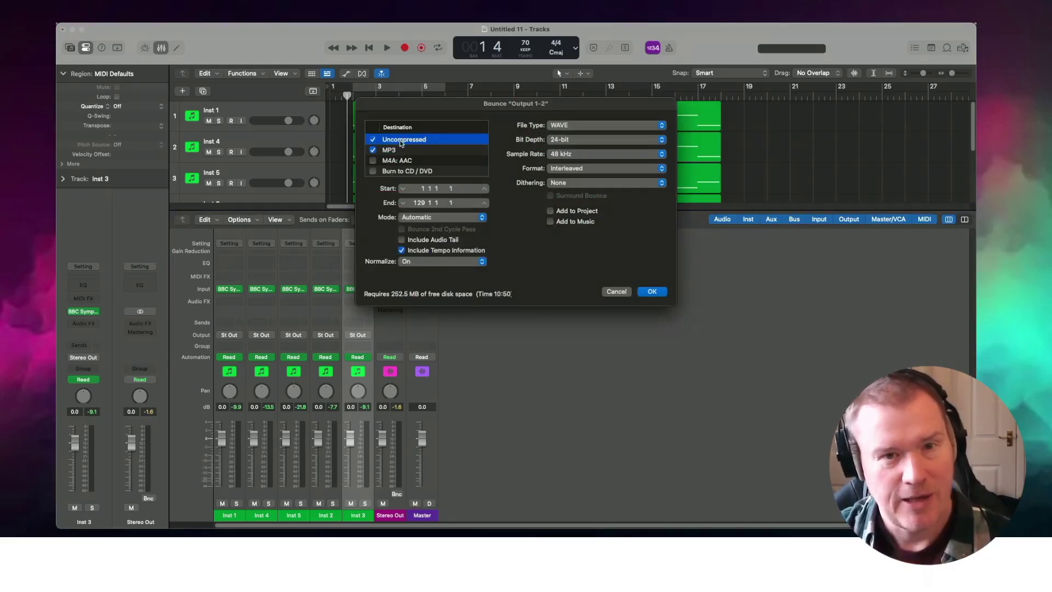
left_click(617, 292)
Set a cycle range covering the whole arrangement from bar 1 to bar 19.
left_click_drag(722, 92, 338, 68)
left_click_drag(723, 89, 748, 94)
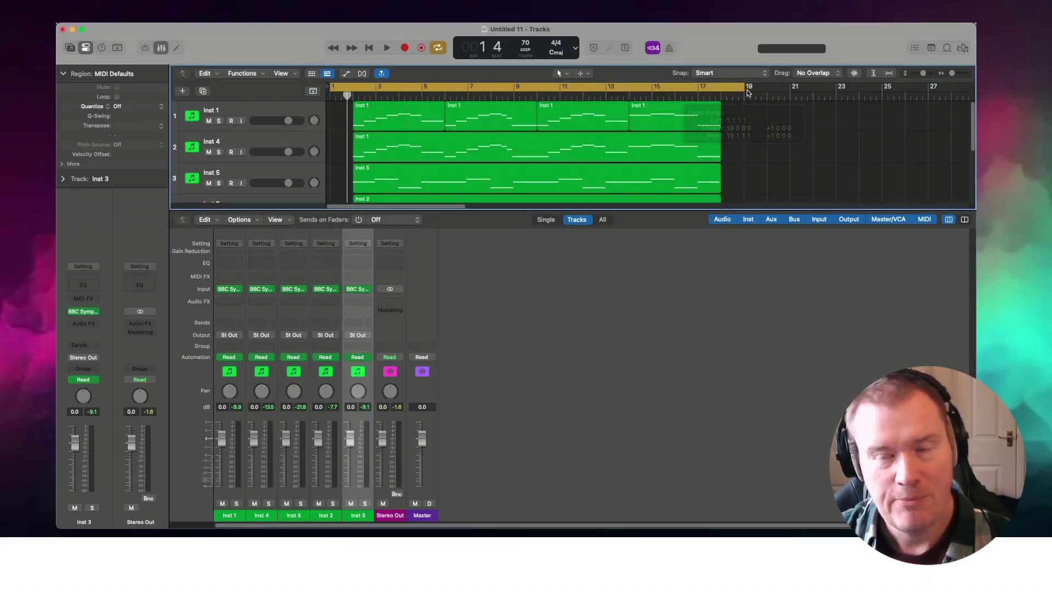